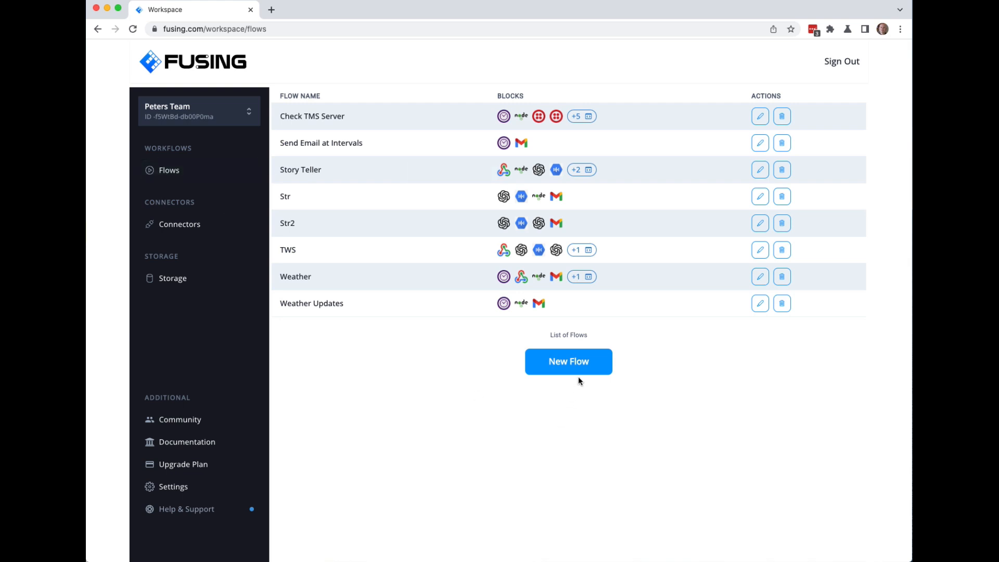
Create a new flow and rename Untitled Workflow to 'Story Teller Advanced'.
{"action": "left_click", "coordinate": [569, 365]}
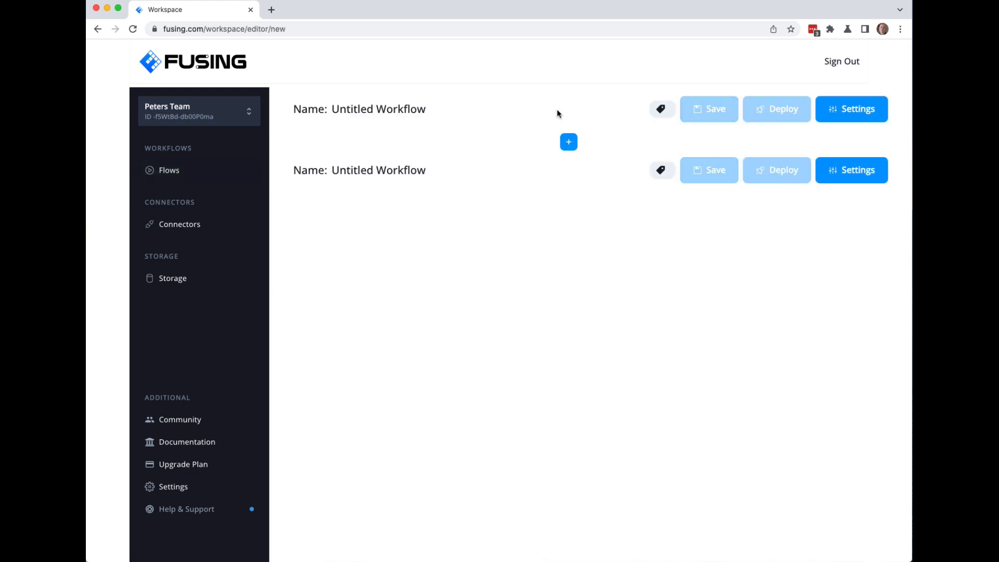
{"action": "left_click", "coordinate": [427, 110]}
{"action": "left_click_drag", "start_coordinate": [417, 109], "coordinate": [188, 107]}
{"action": "type", "text": "Story "}
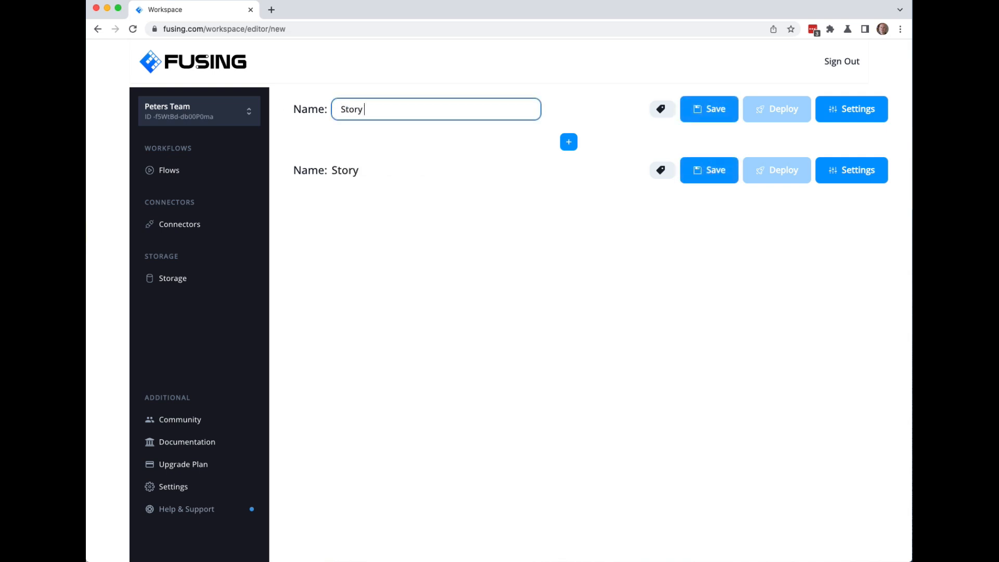
{"action": "type", "text": "Teller Adv"}
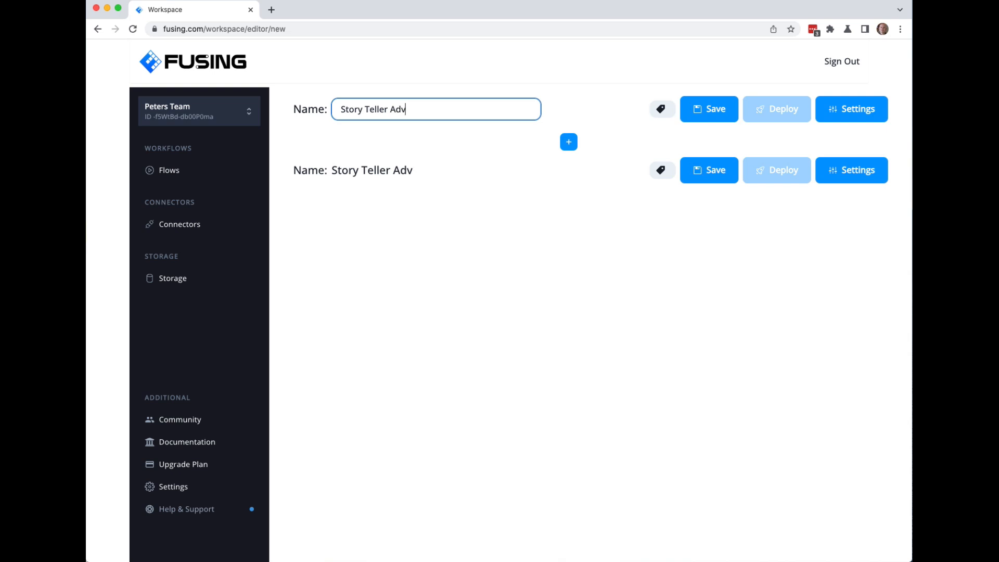
{"action": "type", "text": "anced"}
{"action": "key", "text": "Tab"}
{"action": "scroll", "coordinate": [565, 202], "scroll_direction": "down", "scroll_amount": 1}
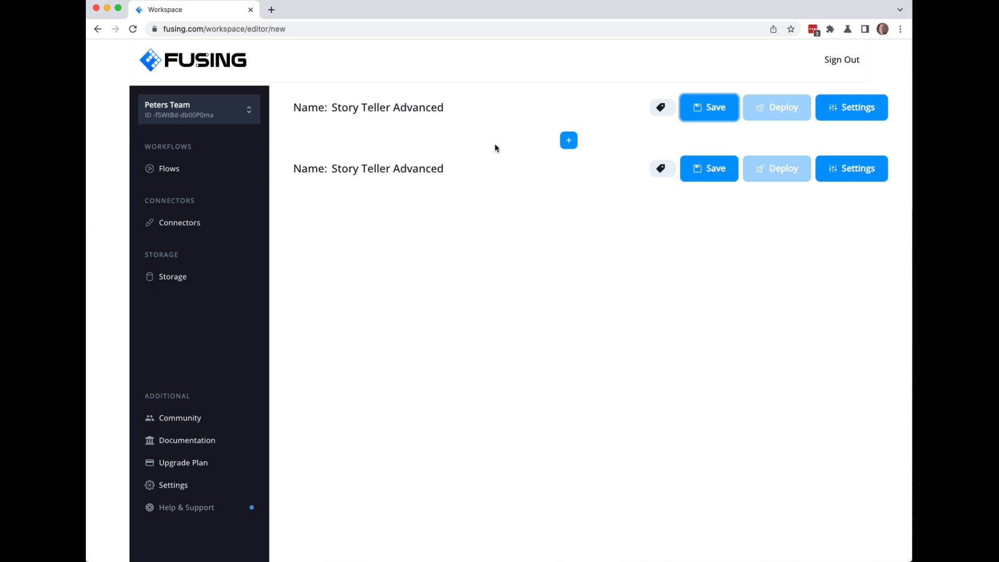
Add a Webhook Emitter block as the flow's first block.
{"action": "left_click", "coordinate": [569, 141]}
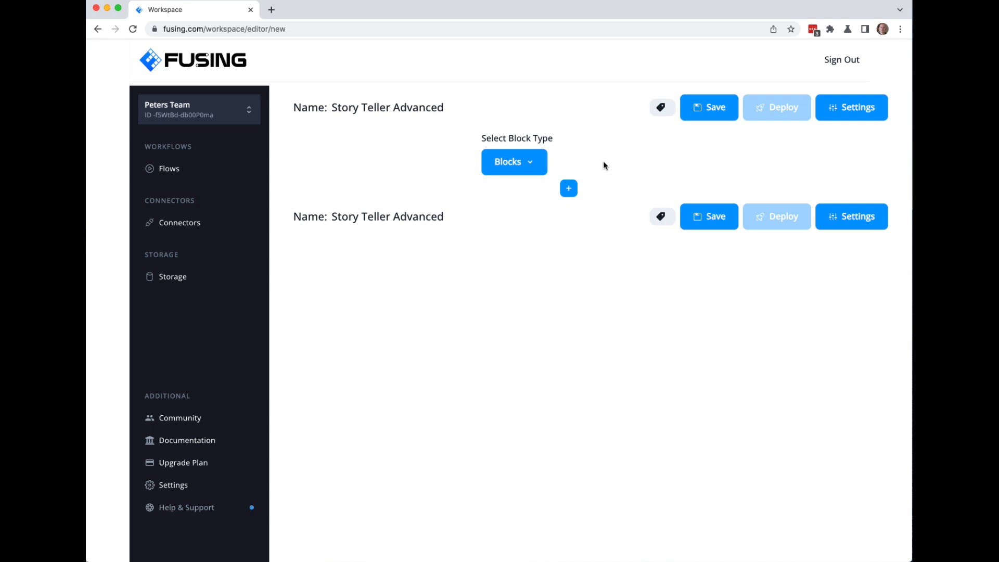
{"action": "left_click", "coordinate": [528, 168]}
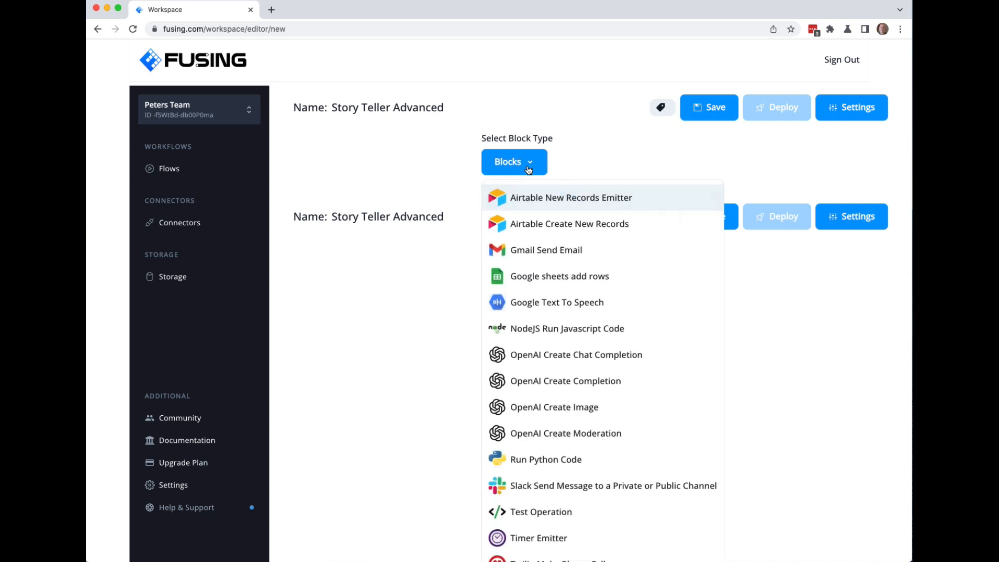
{"action": "scroll", "coordinate": [571, 315], "scroll_direction": "down", "scroll_amount": 3}
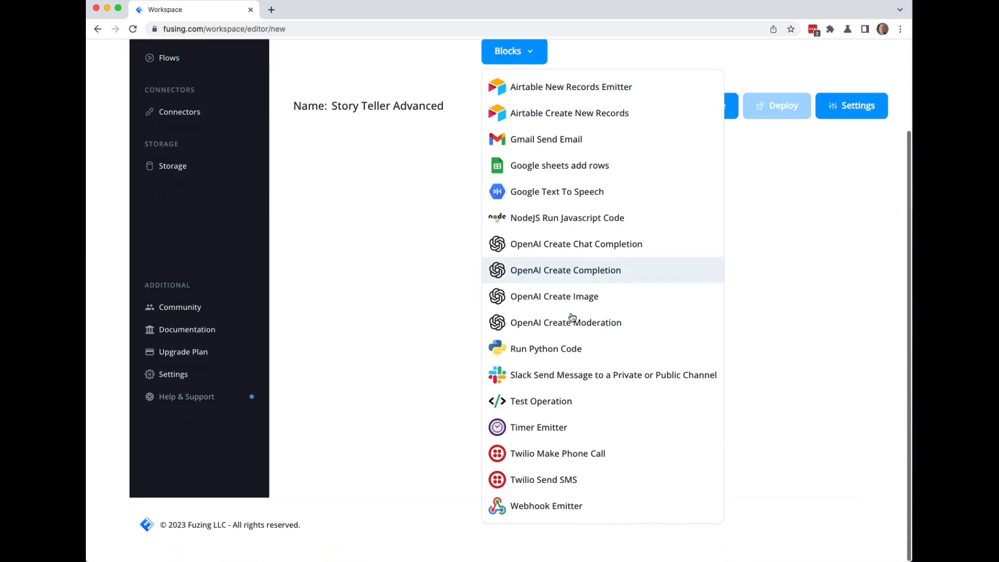
{"action": "left_click", "coordinate": [565, 512]}
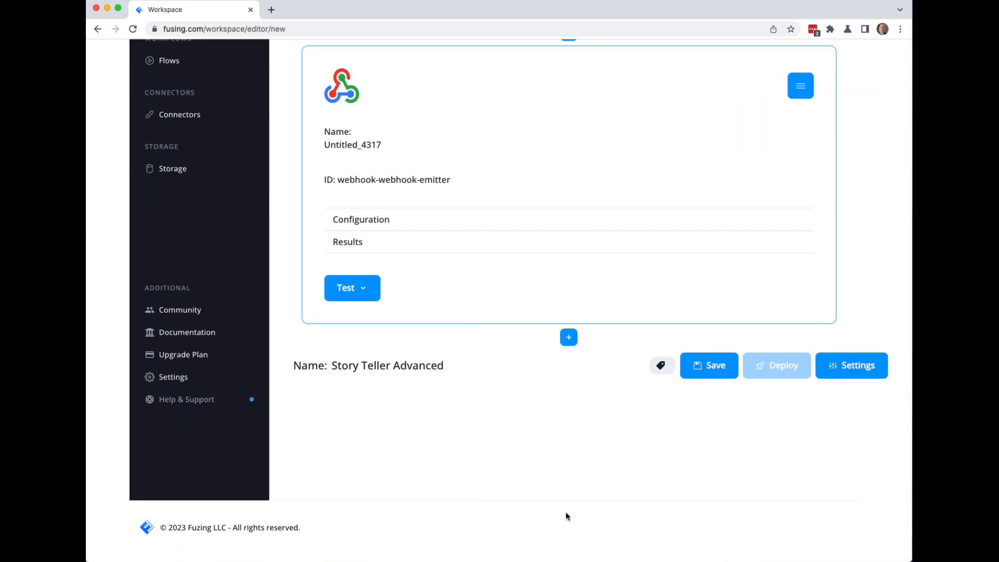
Rename the block from Untitled_4317 to 'Webhook'.
{"action": "left_click", "coordinate": [376, 146]}
{"action": "left_click_drag", "start_coordinate": [392, 150], "coordinate": [261, 154]}
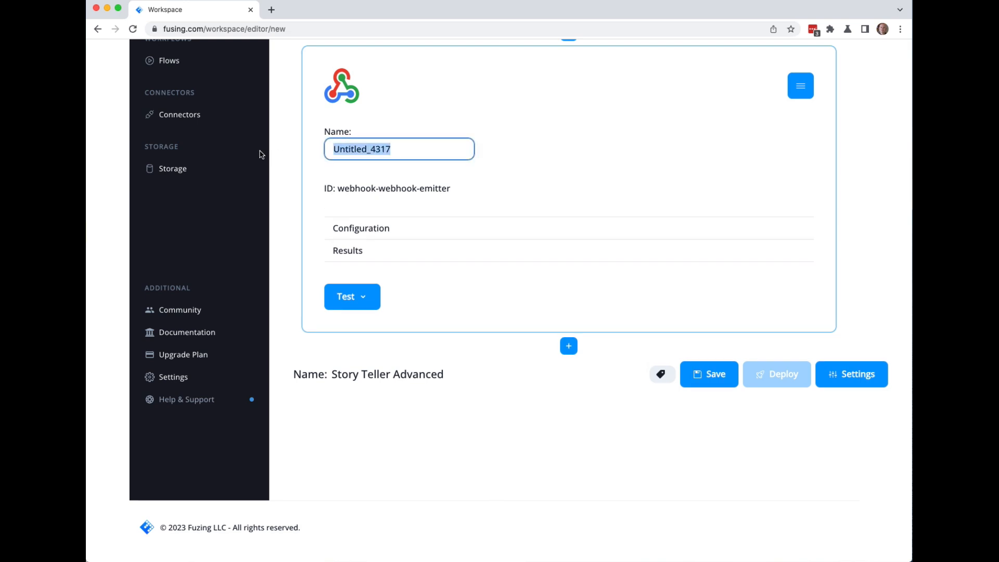
{"action": "type", "text": "Webhook"}
{"action": "key", "text": "Return"}
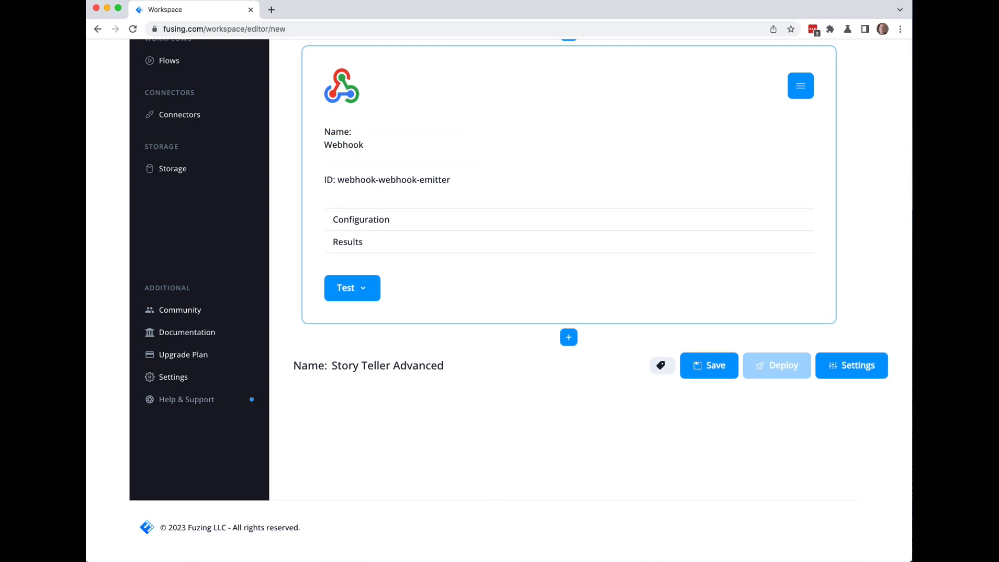
{"action": "left_click", "coordinate": [374, 222]}
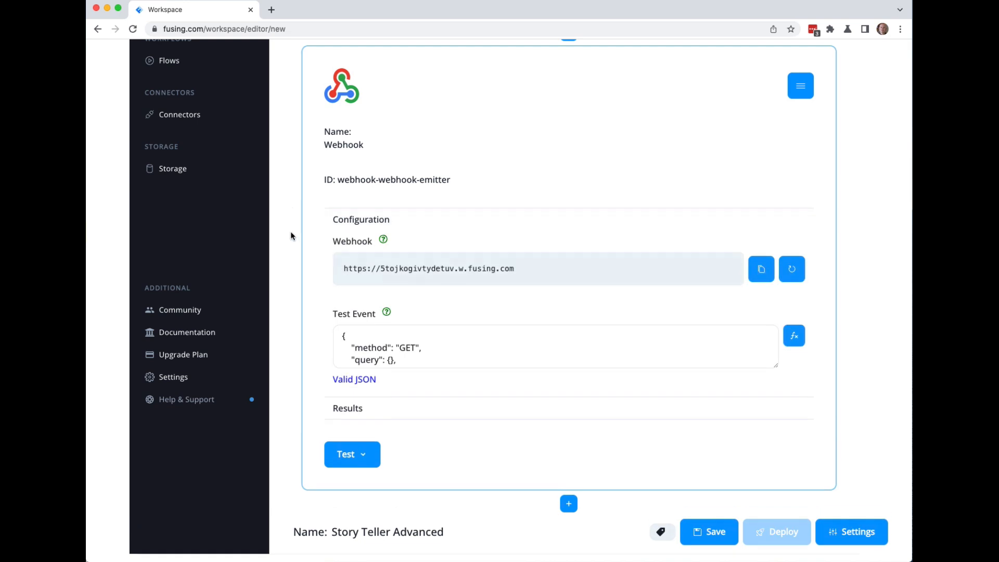
Enlarge the Test Event box and regenerate the webhook URL, confirming Refresh each time.
{"action": "left_click_drag", "start_coordinate": [776, 365], "coordinate": [760, 414]}
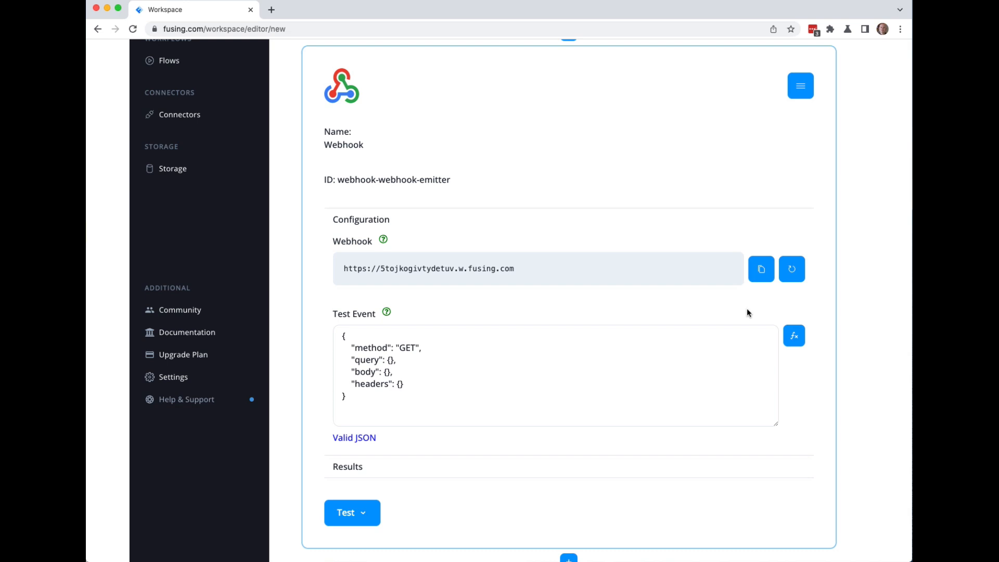
{"action": "left_click", "coordinate": [791, 270]}
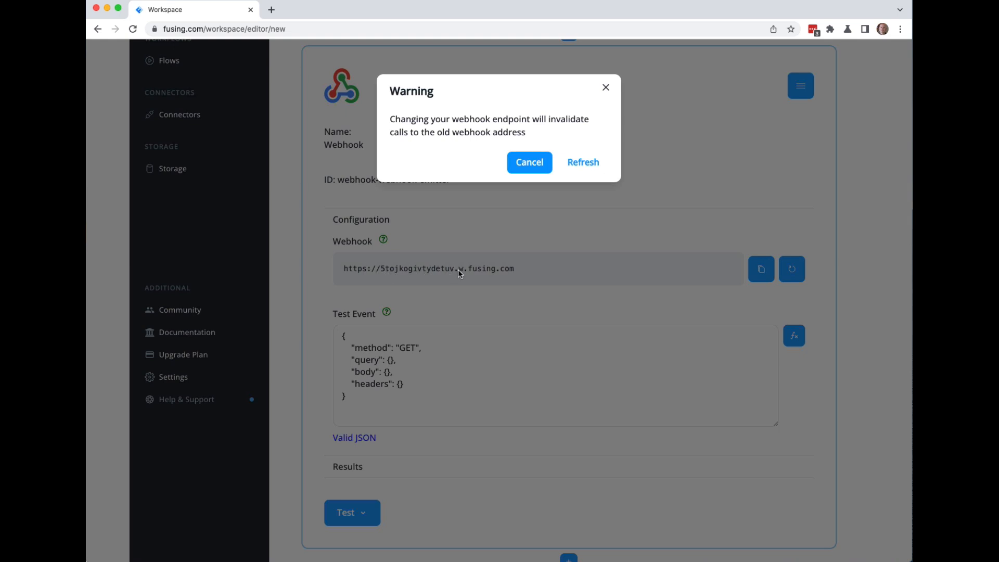
{"action": "left_click", "coordinate": [585, 162]}
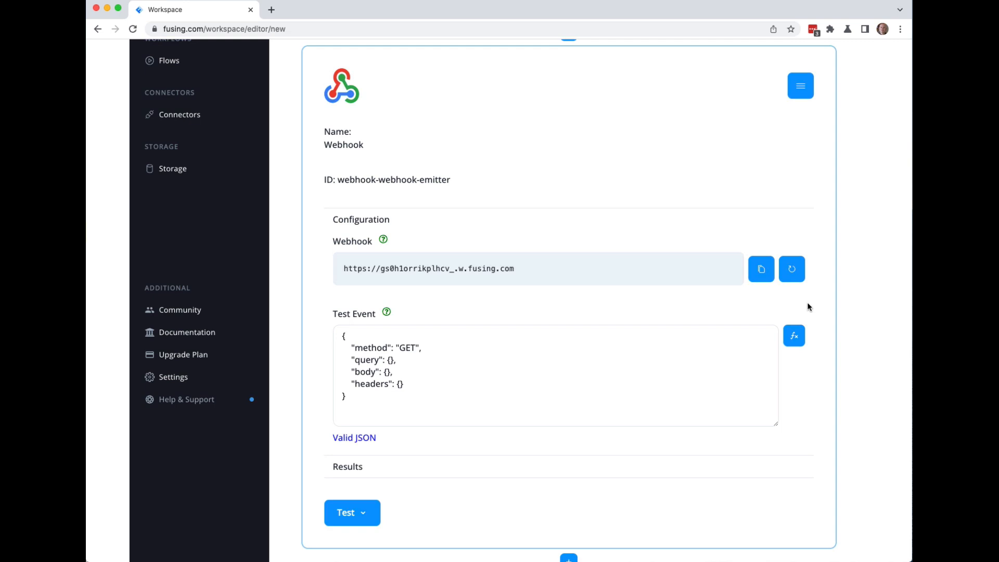
{"action": "left_click", "coordinate": [792, 269]}
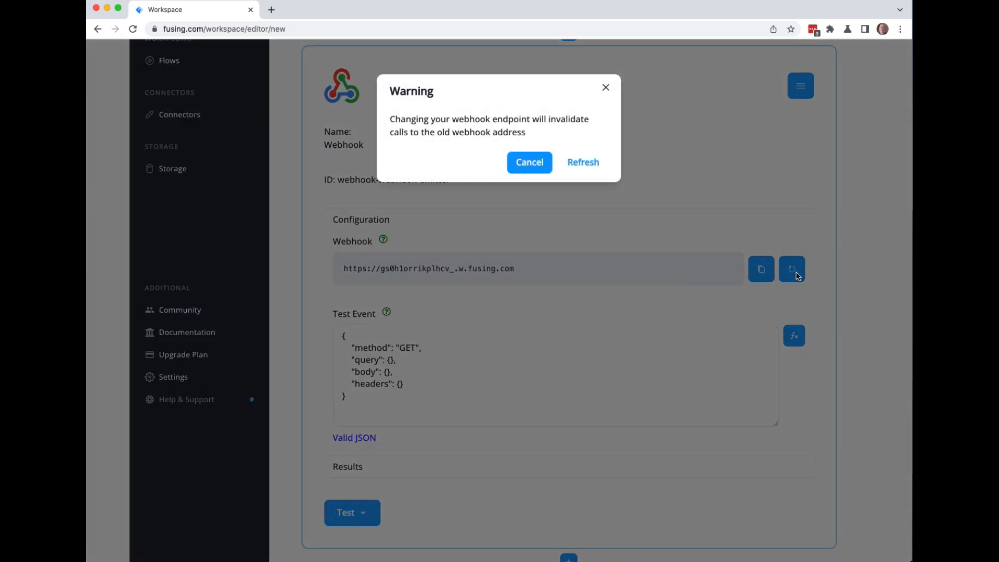
{"action": "left_click", "coordinate": [593, 165]}
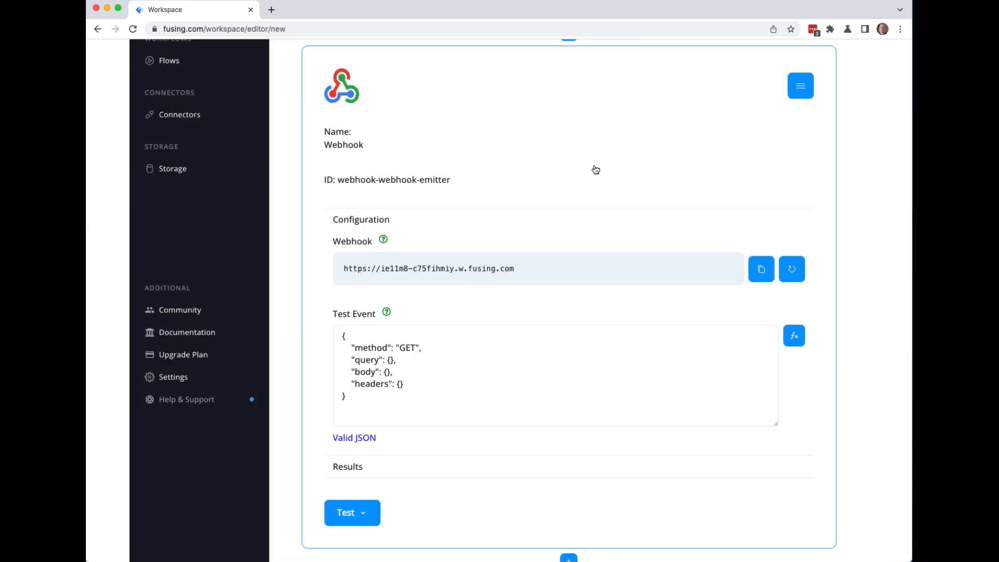
{"action": "left_click", "coordinate": [794, 277]}
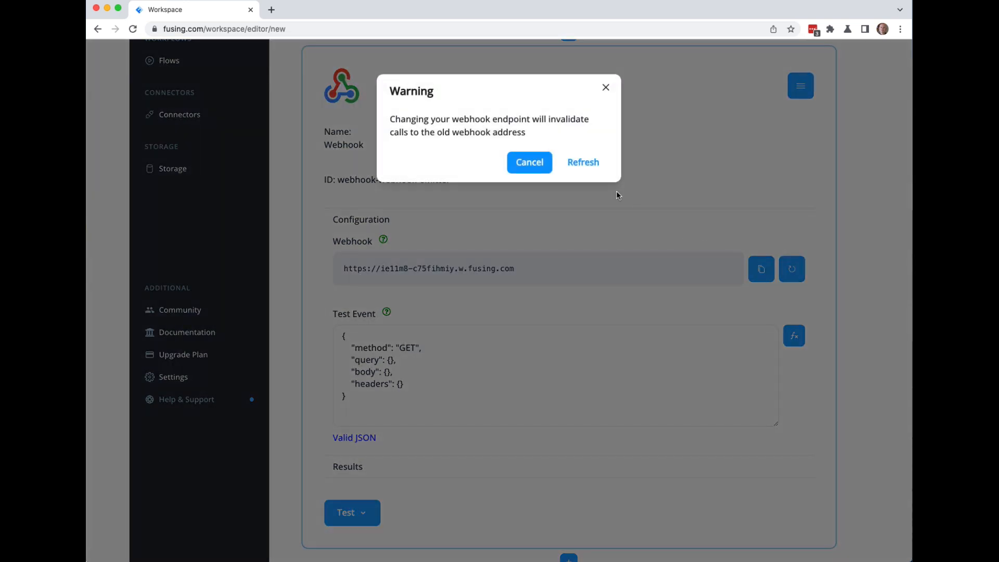
{"action": "left_click", "coordinate": [585, 164]}
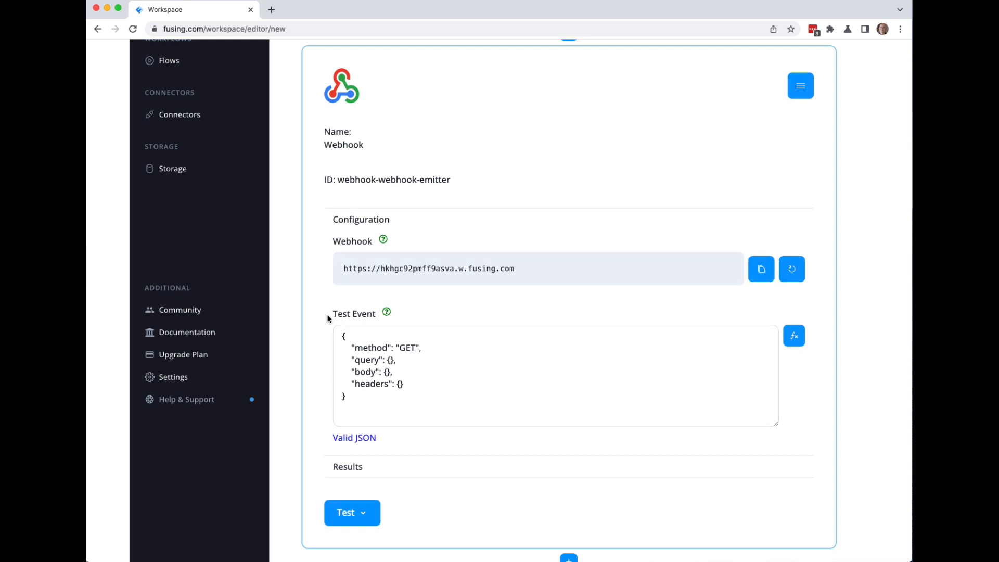
Change the test event method from GET to POST and split the empty body braces onto separate lines.
{"action": "scroll", "coordinate": [333, 321], "scroll_direction": "down", "scroll_amount": 3}
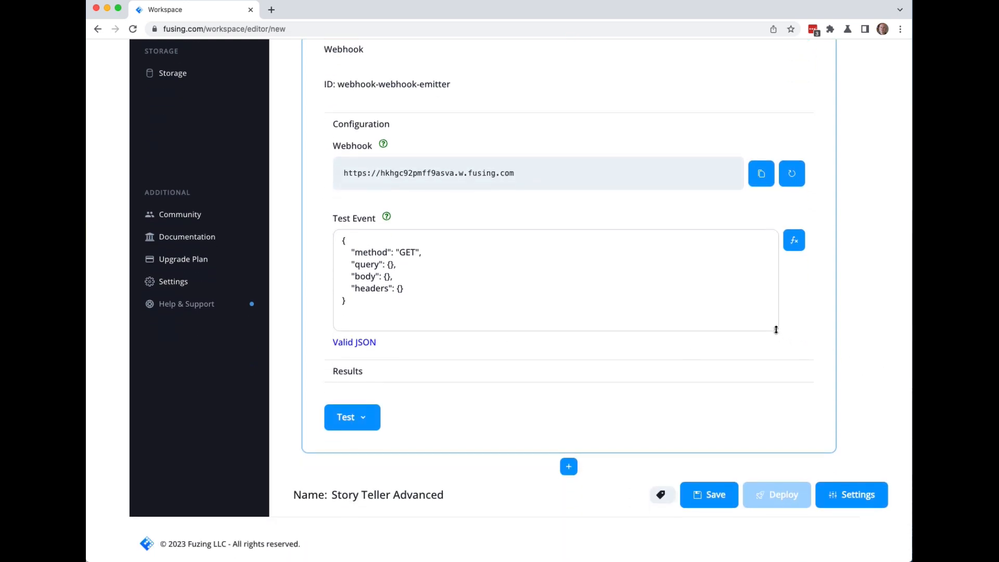
{"action": "left_click_drag", "start_coordinate": [777, 335], "coordinate": [775, 358]}
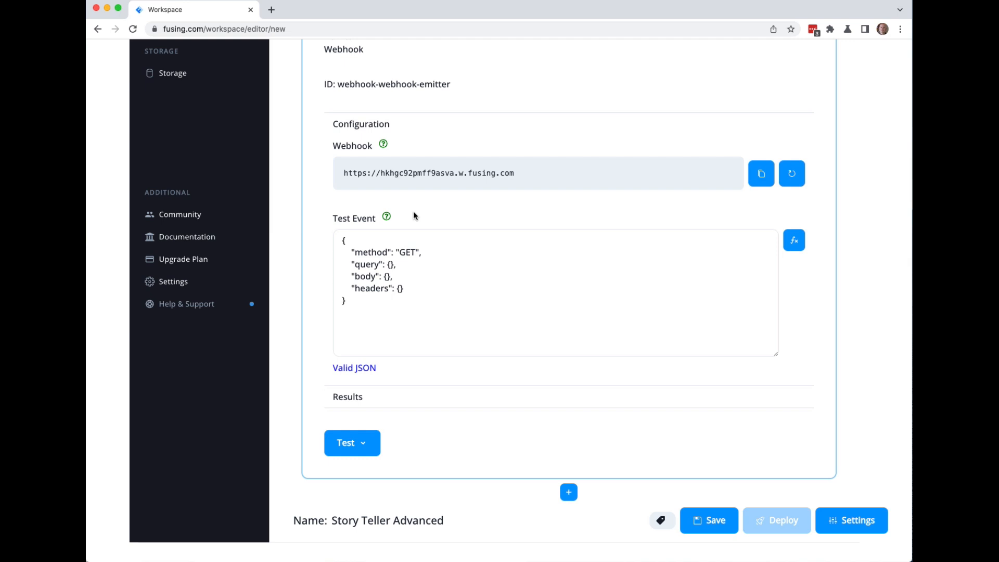
{"action": "double_click", "coordinate": [407, 252]}
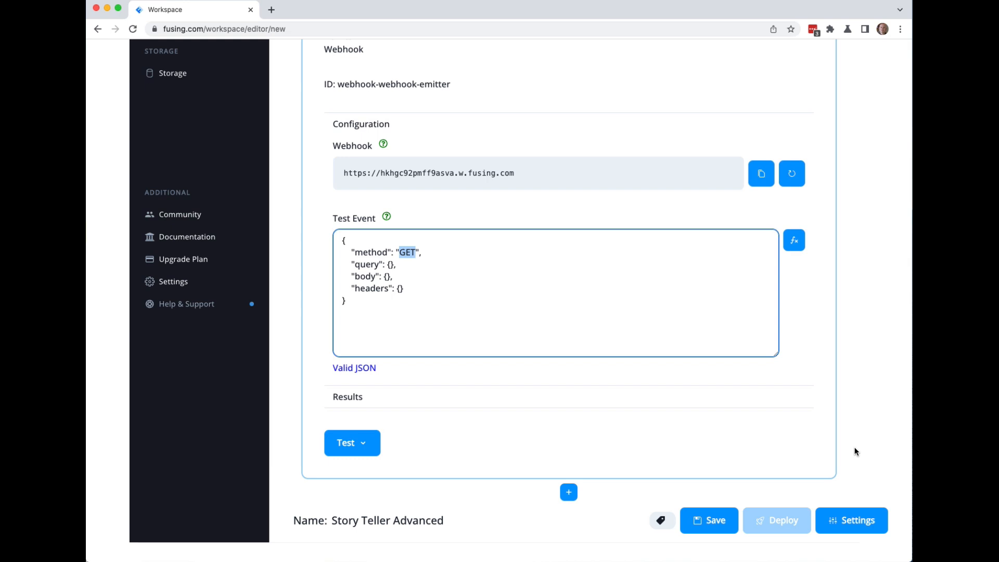
{"action": "type", "text": "POST"}
{"action": "left_click", "coordinate": [387, 277]}
{"action": "key", "text": "Return"}
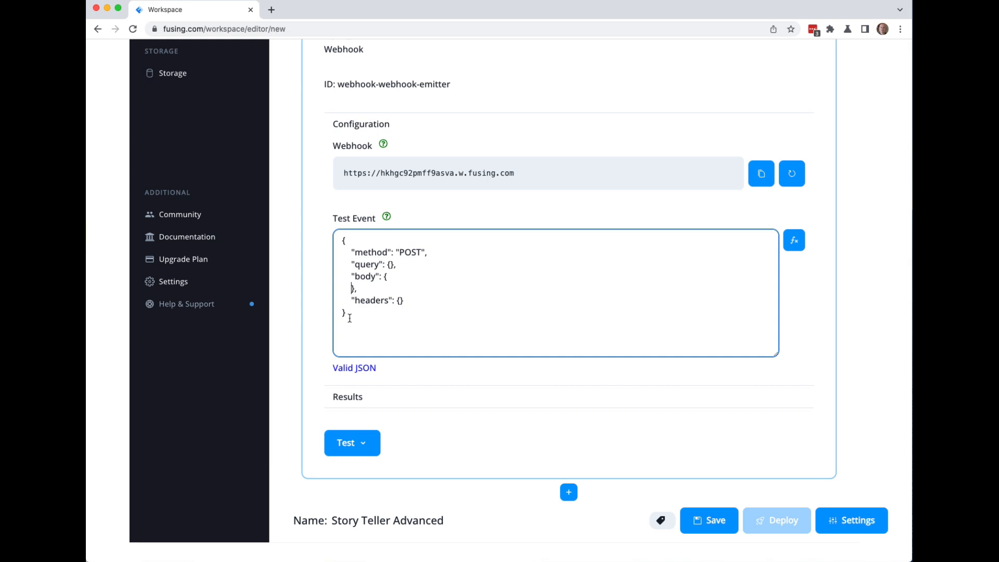
{"action": "key", "text": "super+Tab"}
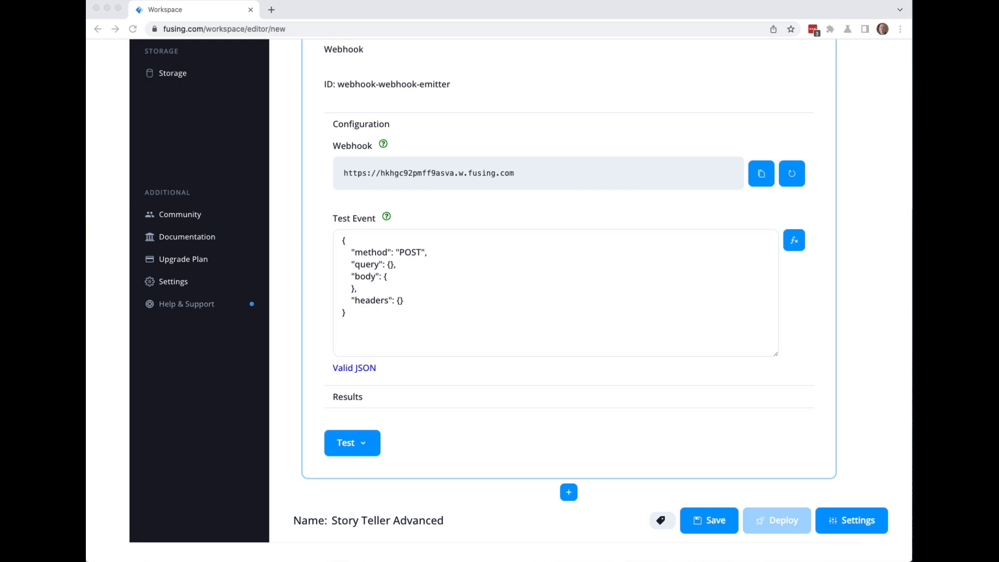
Paste a body with prompt, rate 0.8, voice en-US-Wavenet-F, encoding mp3, image and email fields.
{"action": "left_click", "coordinate": [420, 278]}
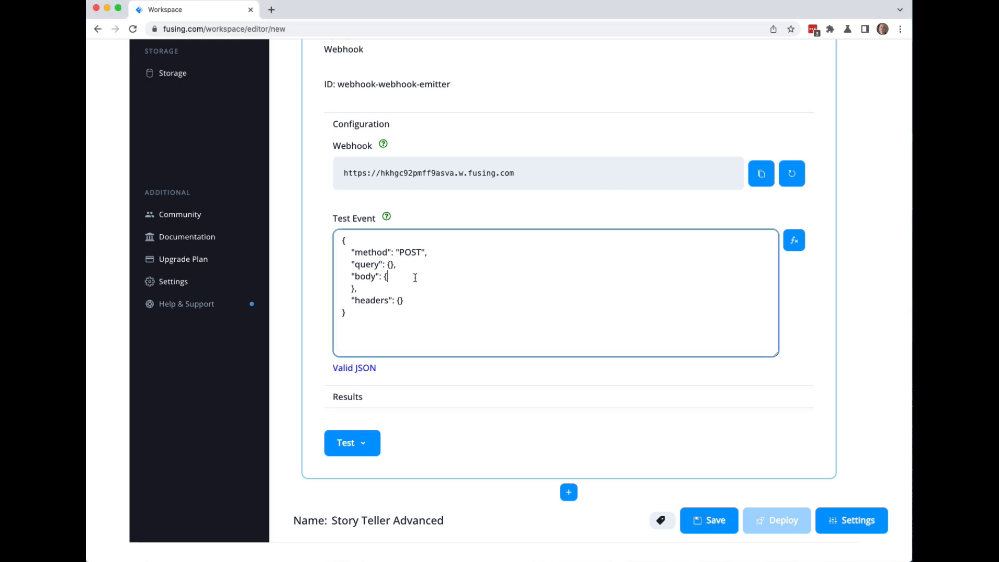
{"action": "key", "text": "Return"}
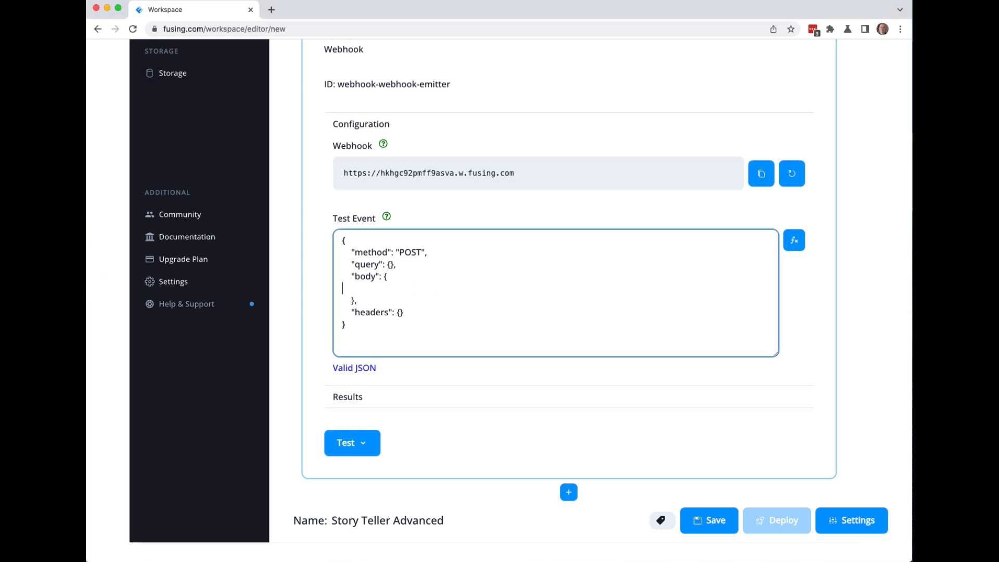
{"action": "key", "text": "super+v"}
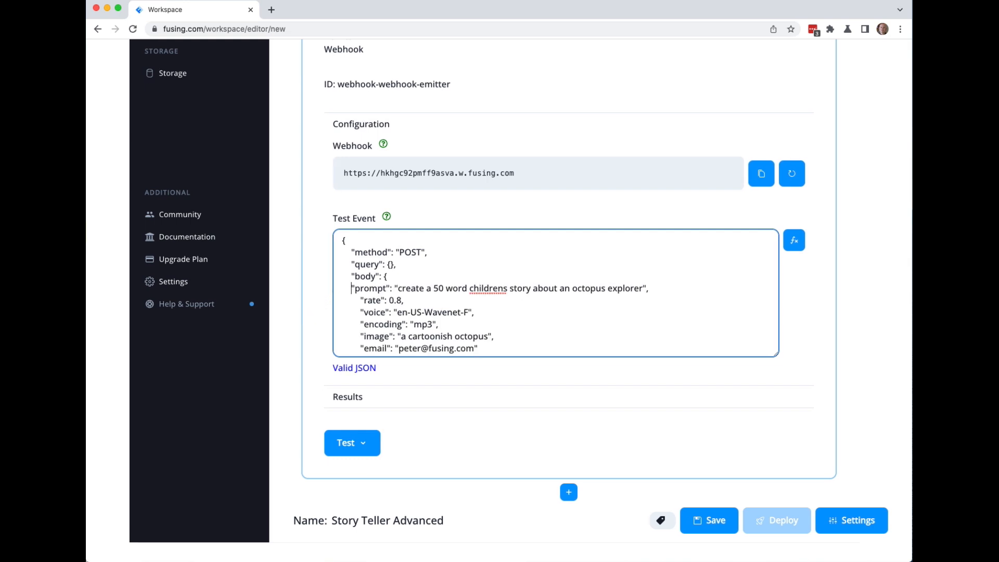
{"action": "scroll", "coordinate": [473, 304], "scroll_direction": "down", "scroll_amount": 1}
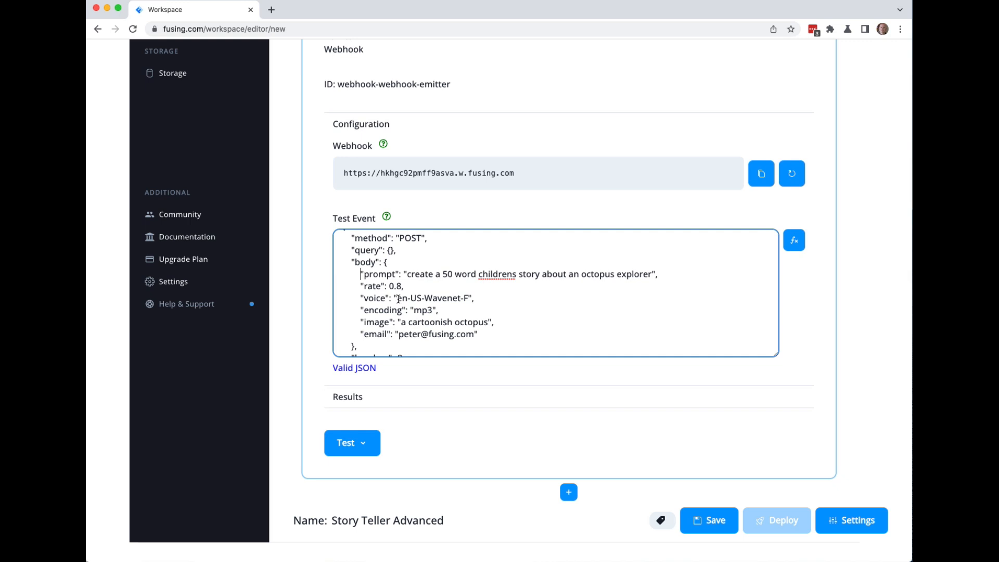
{"action": "left_click_drag", "start_coordinate": [399, 299], "coordinate": [468, 298]}
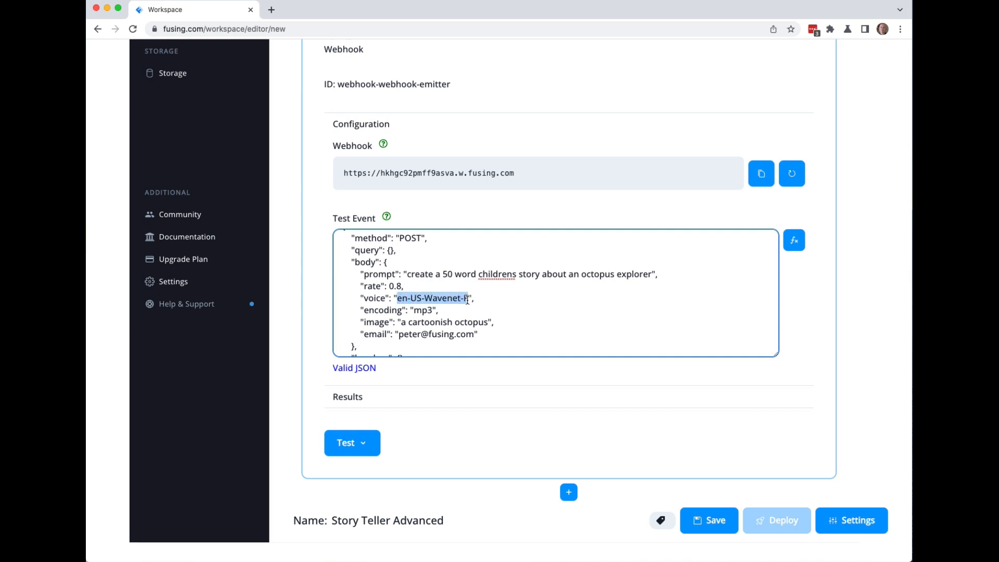
{"action": "left_click", "coordinate": [457, 298]}
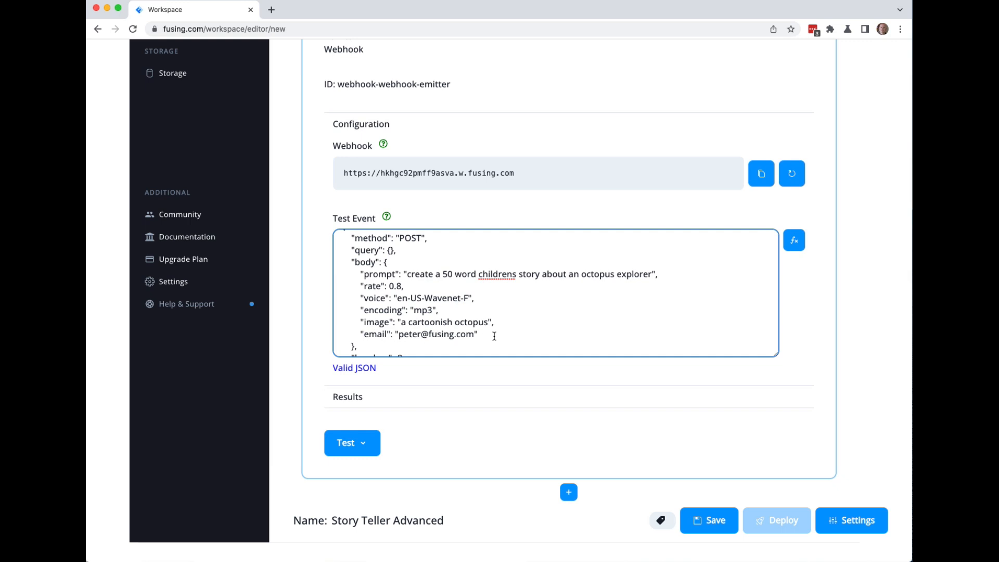
{"action": "scroll", "coordinate": [495, 336], "scroll_direction": "down", "scroll_amount": 2}
{"action": "scroll", "coordinate": [494, 336], "scroll_direction": "up", "scroll_amount": 3}
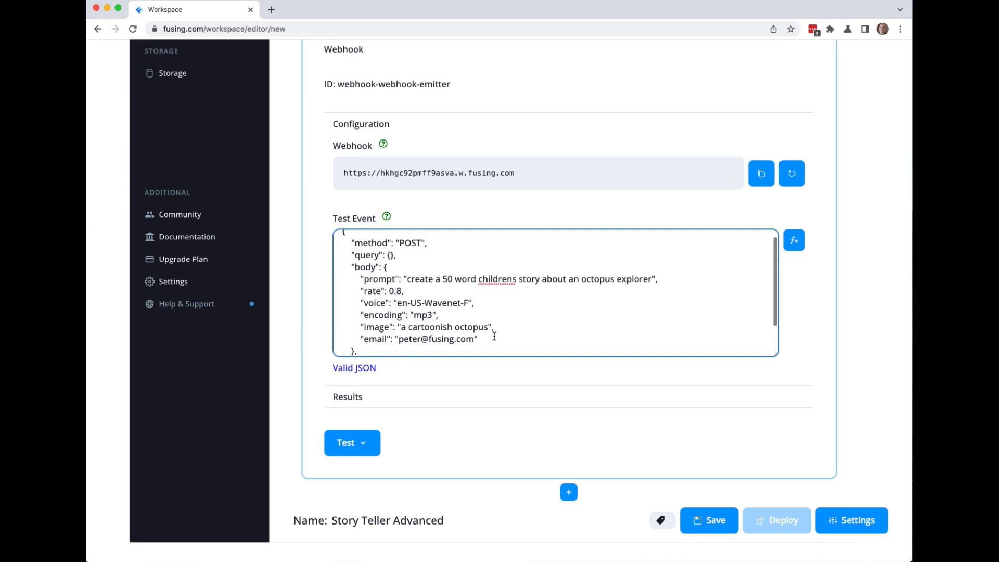
{"action": "scroll", "coordinate": [495, 336], "scroll_direction": "down", "scroll_amount": 2}
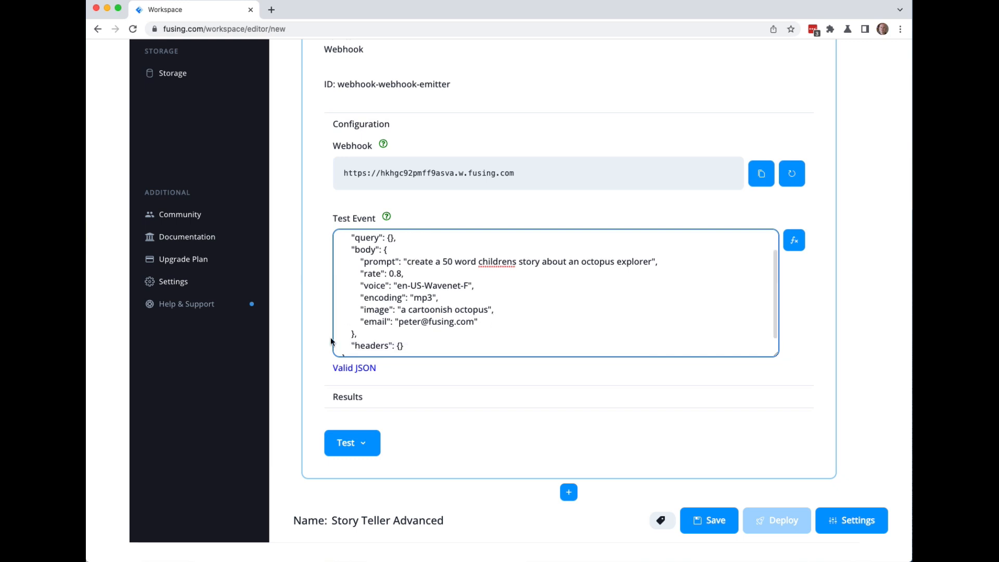
Add a NodeJS Run Javascript Code block after the Webhook block.
{"action": "left_click", "coordinate": [568, 495]}
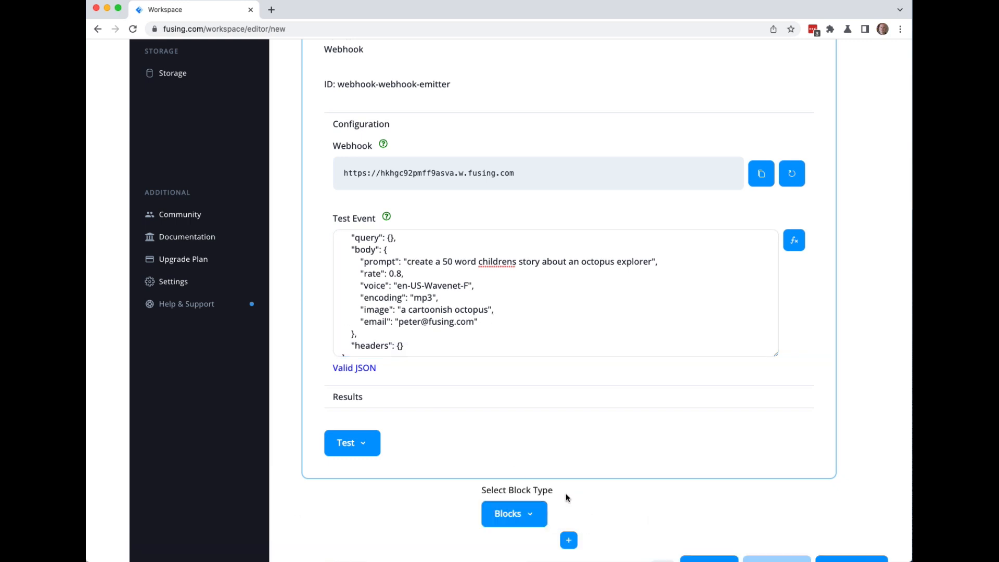
{"action": "left_click", "coordinate": [539, 518]}
{"action": "scroll", "coordinate": [756, 513], "scroll_direction": "down", "scroll_amount": 5}
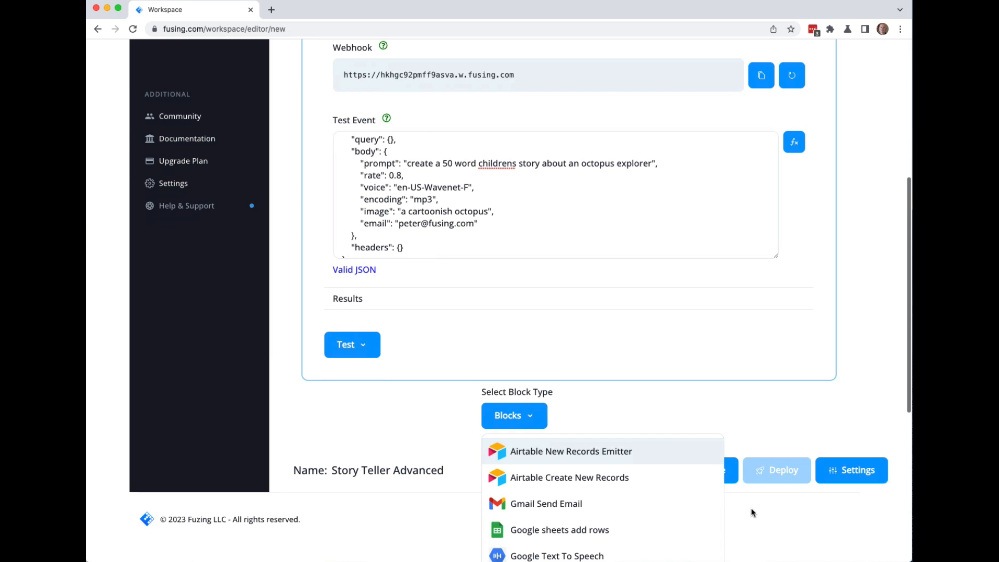
{"action": "scroll", "coordinate": [752, 513], "scroll_direction": "down", "scroll_amount": 1}
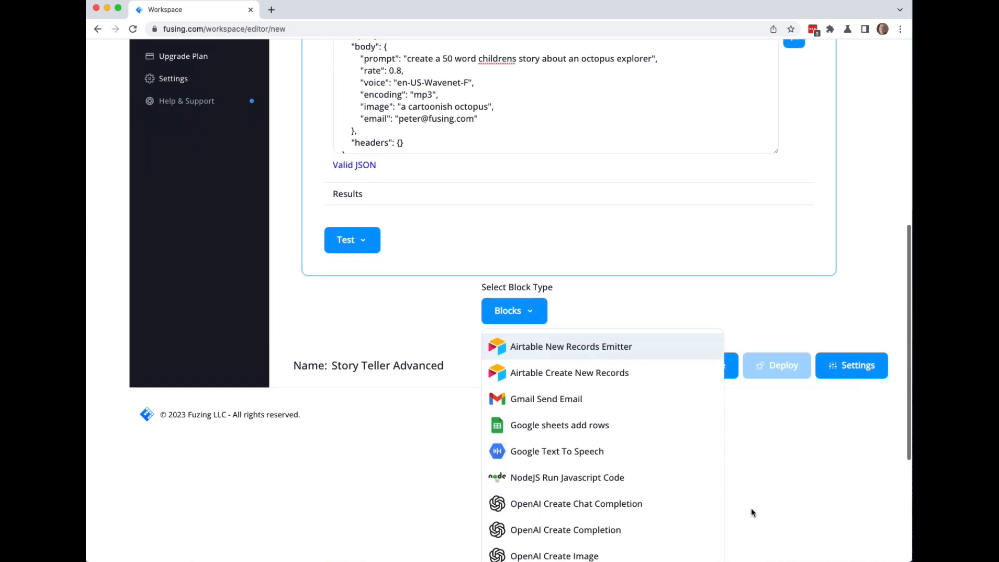
{"action": "scroll", "coordinate": [740, 504], "scroll_direction": "down", "scroll_amount": 5}
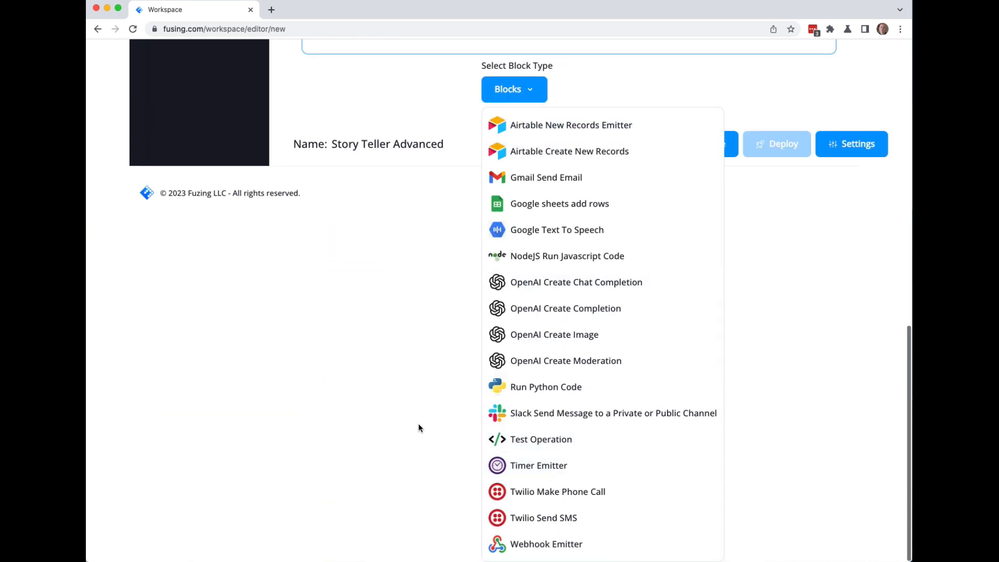
{"action": "left_click", "coordinate": [568, 256]}
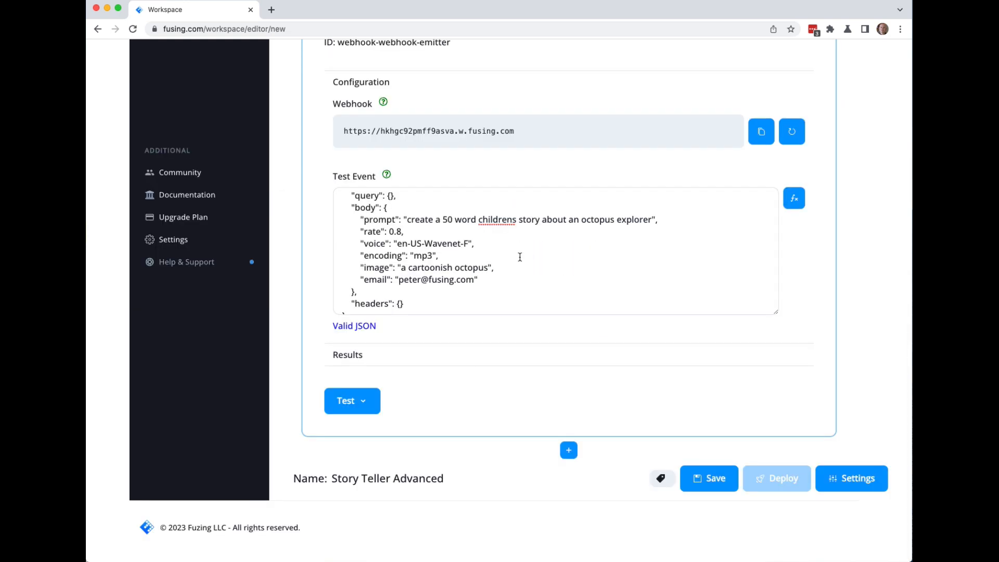
{"action": "left_click", "coordinate": [355, 338]}
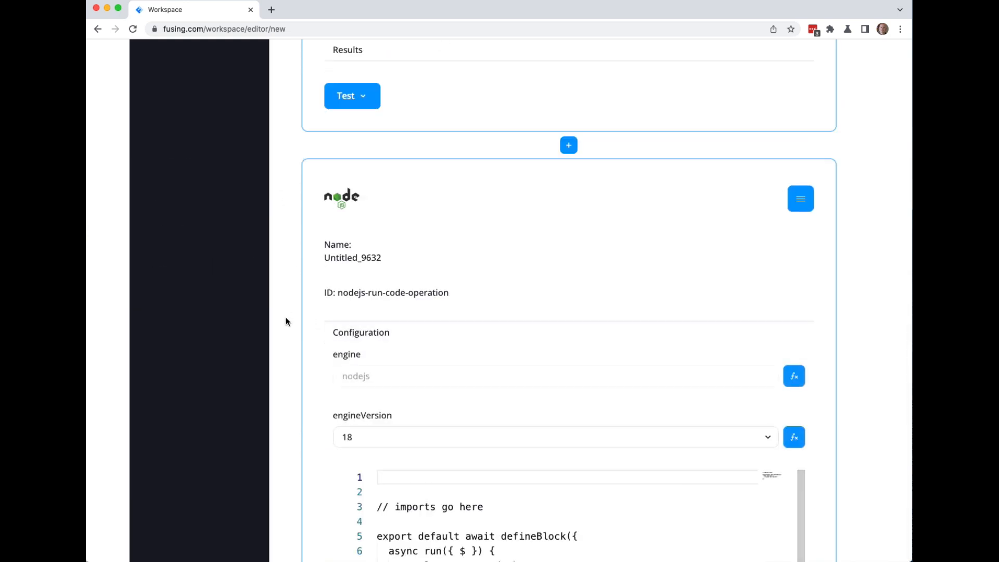
{"action": "scroll", "coordinate": [286, 318], "scroll_direction": "down", "scroll_amount": 3}
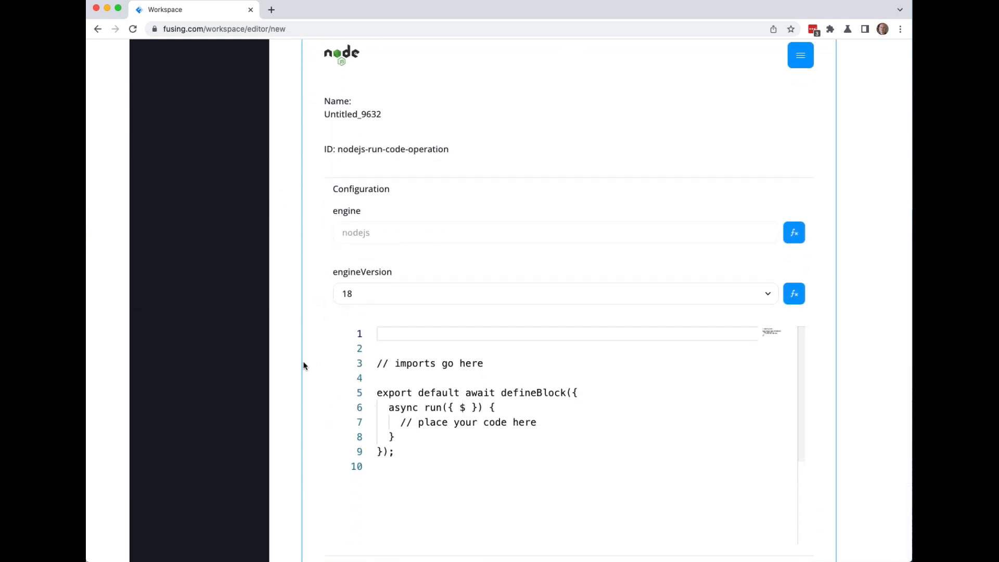
{"action": "scroll", "coordinate": [304, 365], "scroll_direction": "up", "scroll_amount": 10}
{"action": "scroll", "coordinate": [304, 365], "scroll_direction": "down", "scroll_amount": 10}
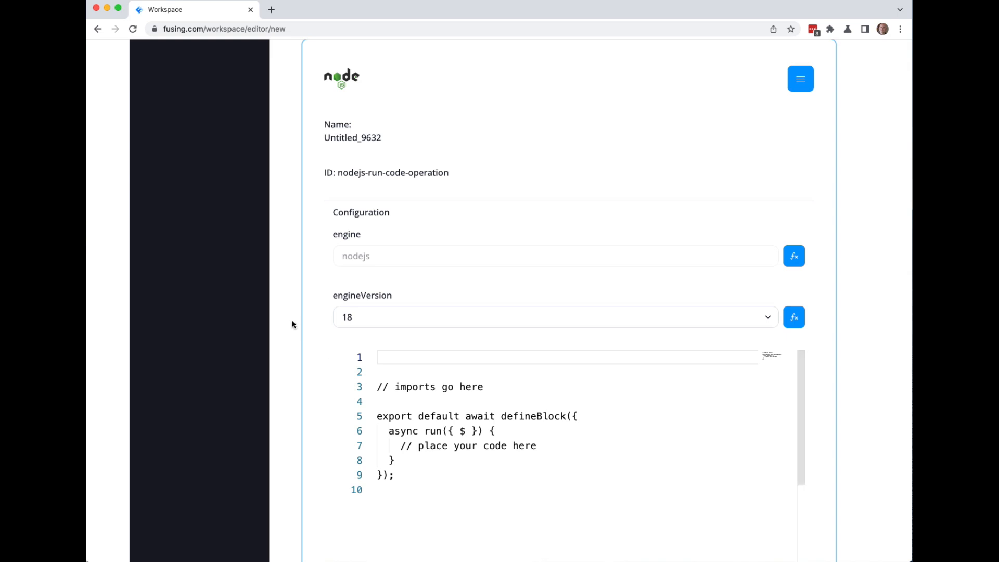
{"action": "scroll", "coordinate": [291, 320], "scroll_direction": "up", "scroll_amount": 6}
{"action": "scroll", "coordinate": [292, 319], "scroll_direction": "down", "scroll_amount": 6}
{"action": "scroll", "coordinate": [292, 320], "scroll_direction": "down", "scroll_amount": 3}
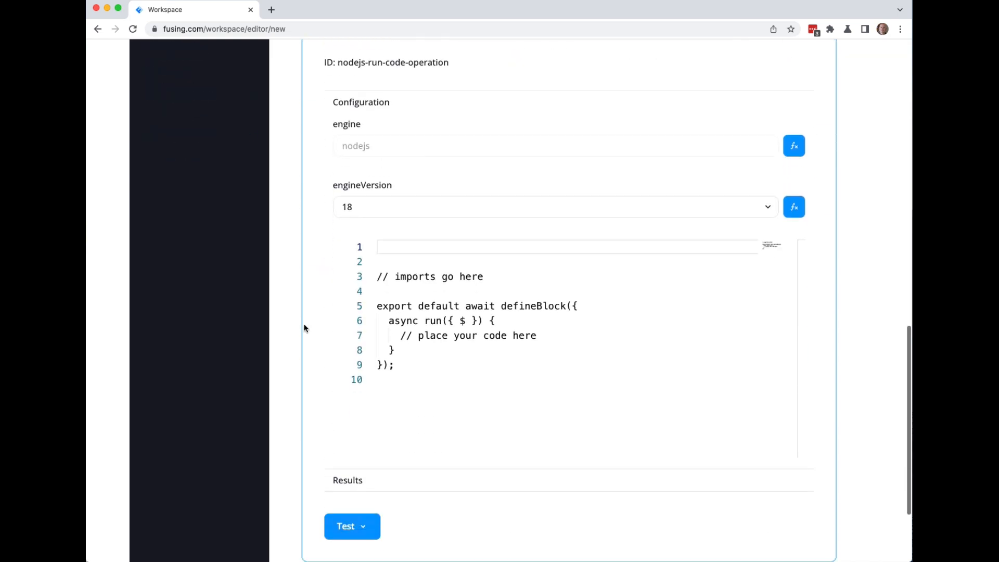
Replace the placeholder comment with code returning { context: $, }.
{"action": "left_click", "coordinate": [465, 322]}
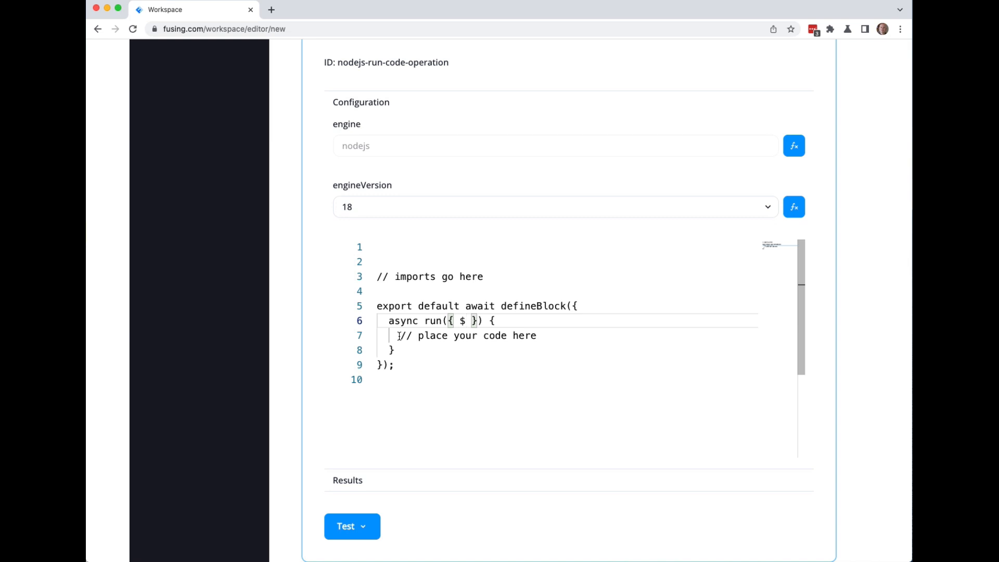
{"action": "mouse_move", "coordinate": [399, 337]}
{"action": "left_mouse_down"}
{"action": "mouse_move", "coordinate": [546, 343]}
{"action": "mouse_move", "coordinate": [401, 335]}
{"action": "left_mouse_up"}
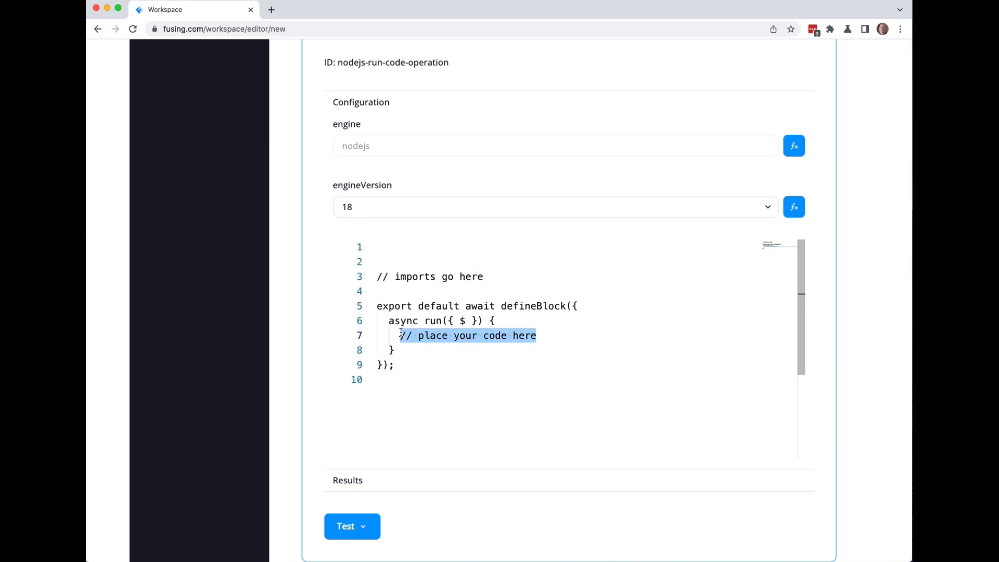
{"action": "type", "text": "return {};"}
{"action": "key", "text": "Left"}
{"action": "key", "text": "Left"}
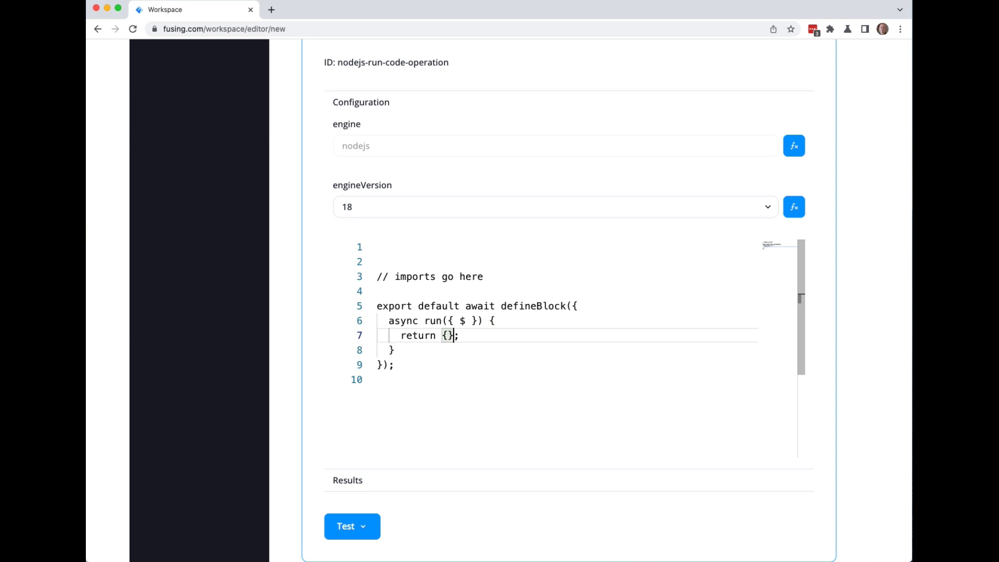
{"action": "key", "text": "Return"}
{"action": "type", "text": "context"}
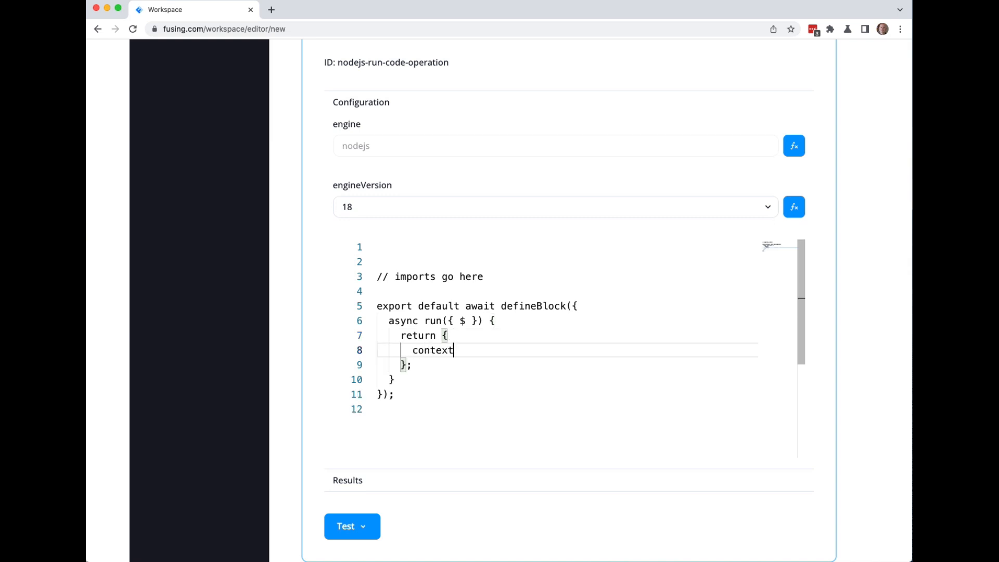
{"action": "type", "text": ": $,"}
{"action": "key", "text": "Right"}
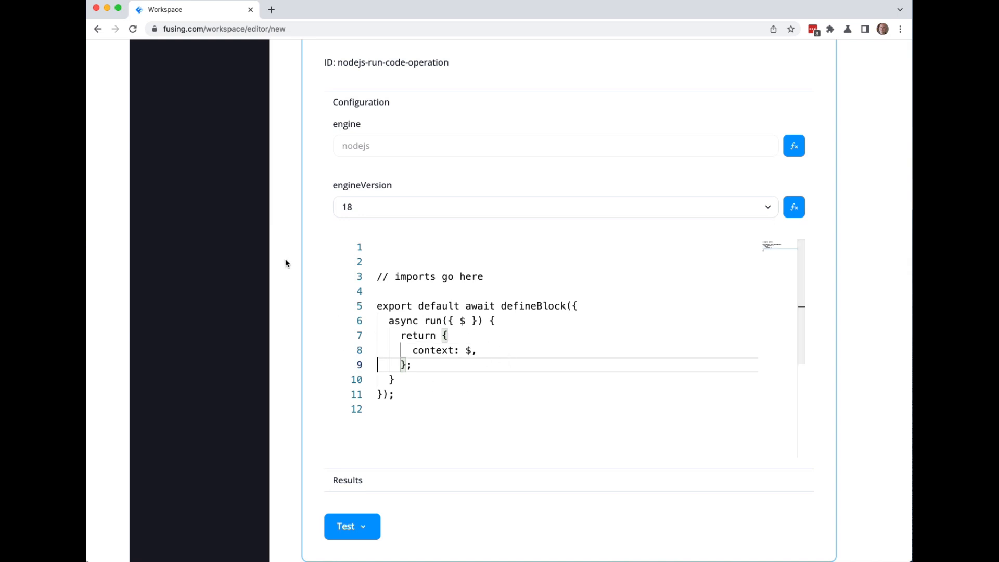
Test All Blocks and check the Results show context with flowId, isTest and blocks.
{"action": "left_click", "coordinate": [463, 322]}
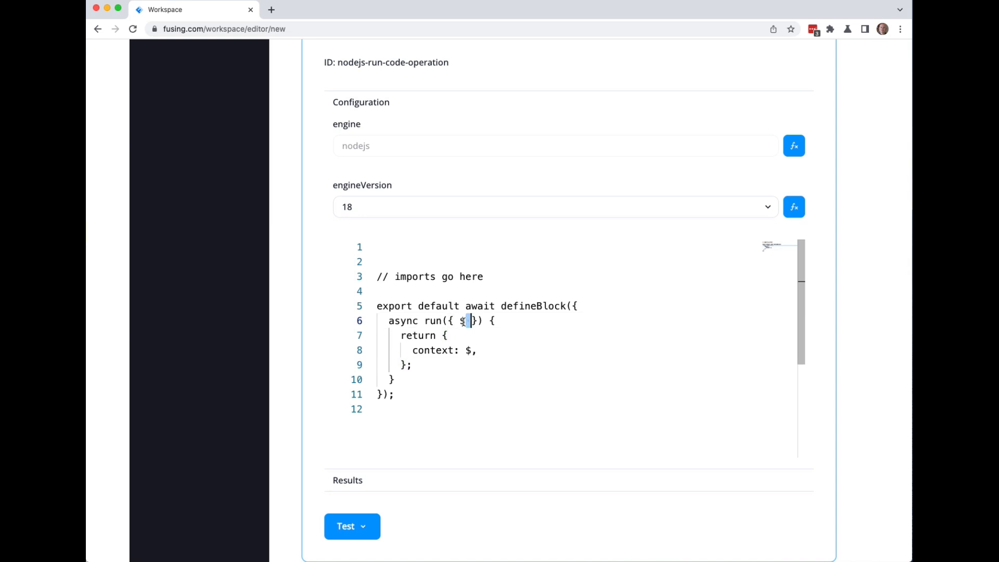
{"action": "scroll", "coordinate": [298, 339], "scroll_direction": "down", "scroll_amount": 3}
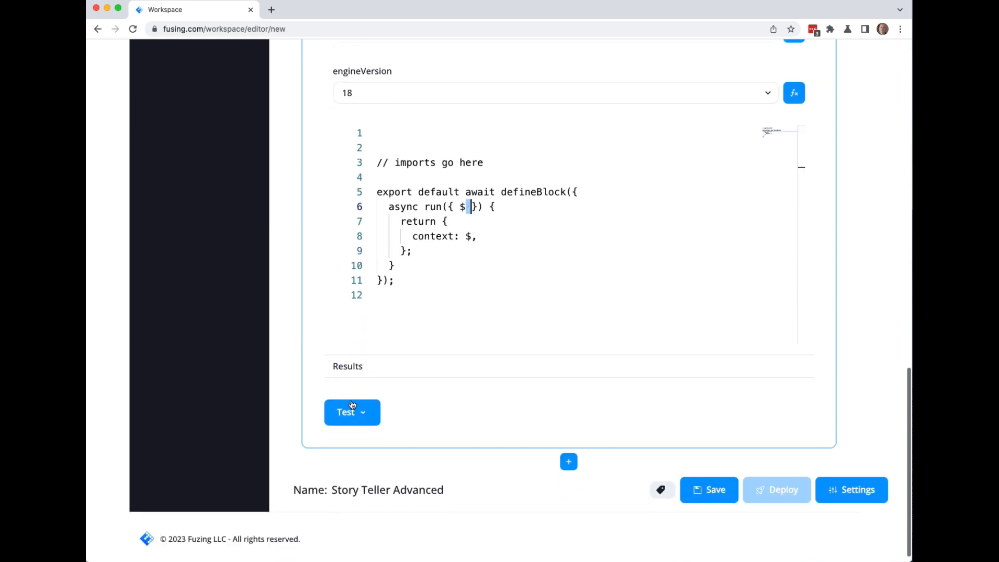
{"action": "left_click", "coordinate": [352, 411]}
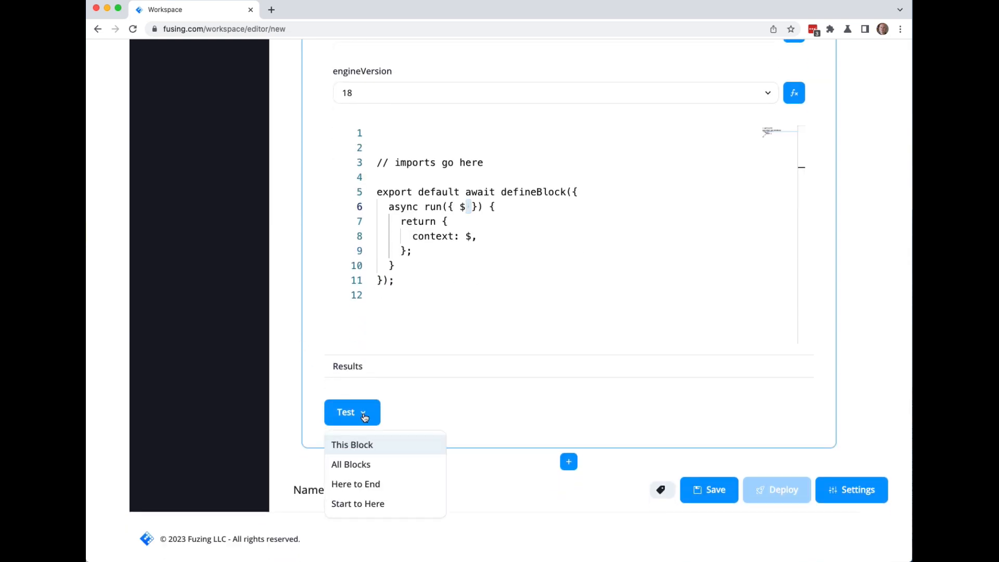
{"action": "left_click", "coordinate": [359, 465]}
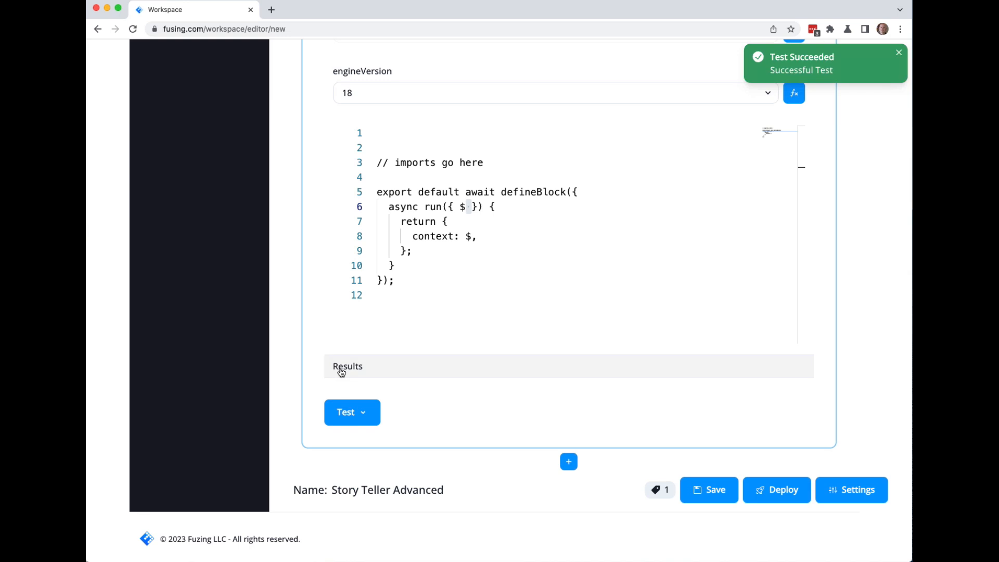
{"action": "scroll", "coordinate": [300, 367], "scroll_direction": "down", "scroll_amount": 2}
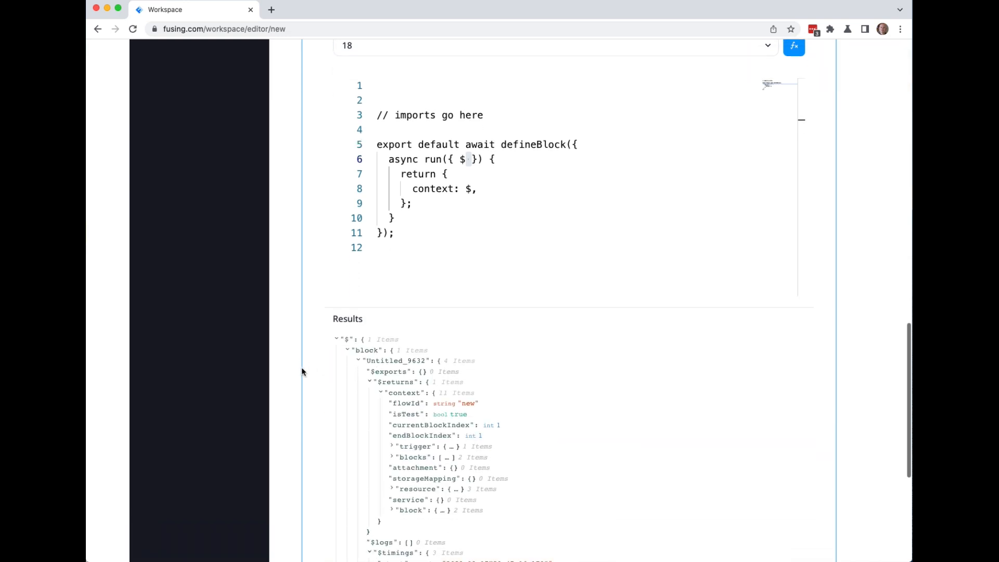
{"action": "scroll", "coordinate": [286, 302], "scroll_direction": "up", "scroll_amount": 6}
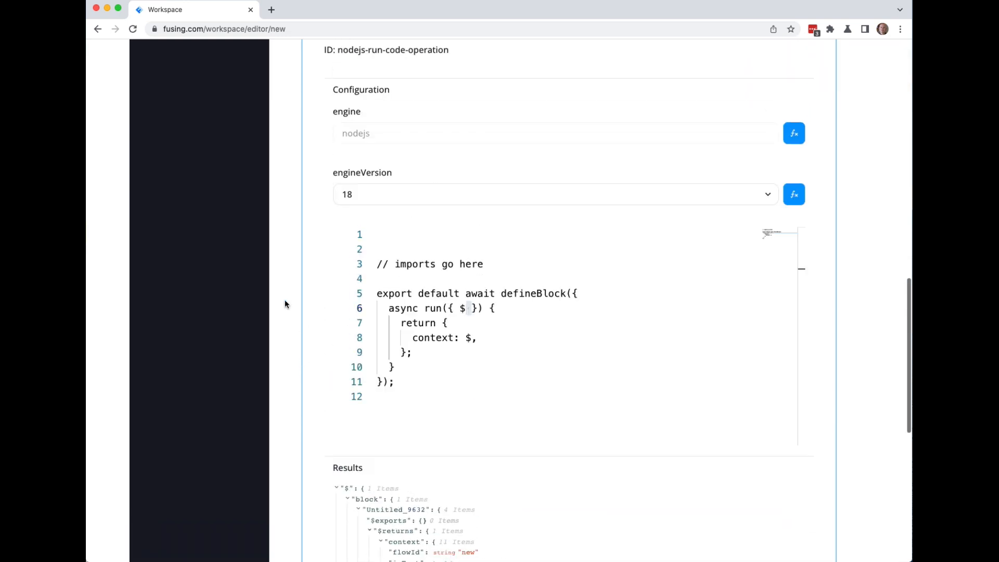
Replace the block name Untitled_9632 with 'NodeJS'.
{"action": "left_click", "coordinate": [372, 100]}
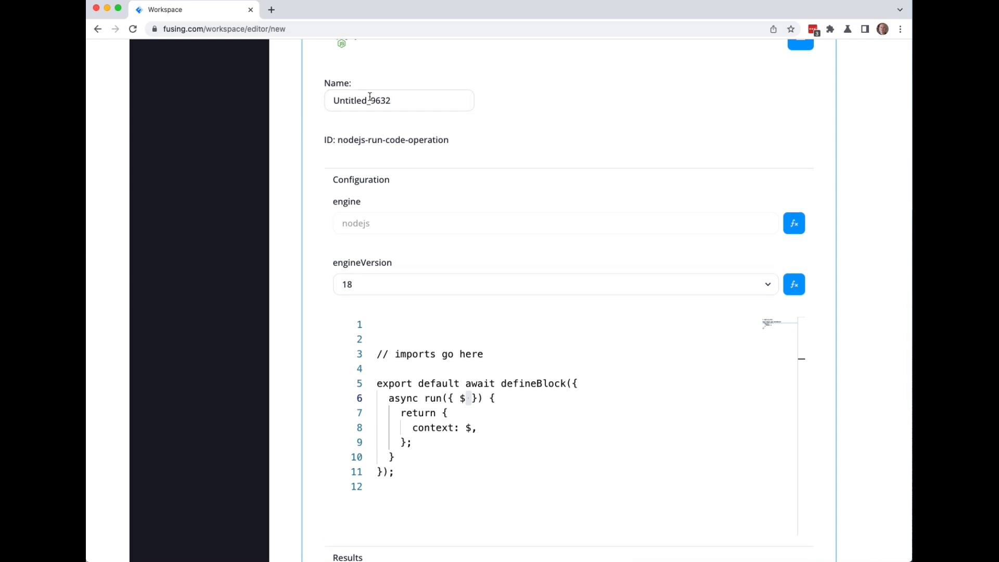
{"action": "key", "text": "super+a"}
{"action": "type", "text": "NodeJS"}
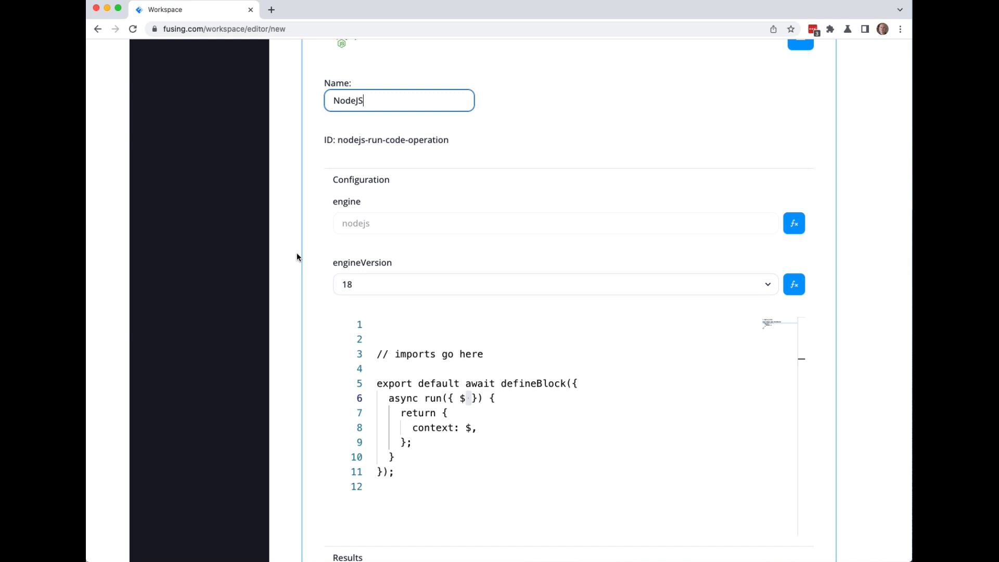
{"action": "scroll", "coordinate": [297, 252], "scroll_direction": "down", "scroll_amount": 9}
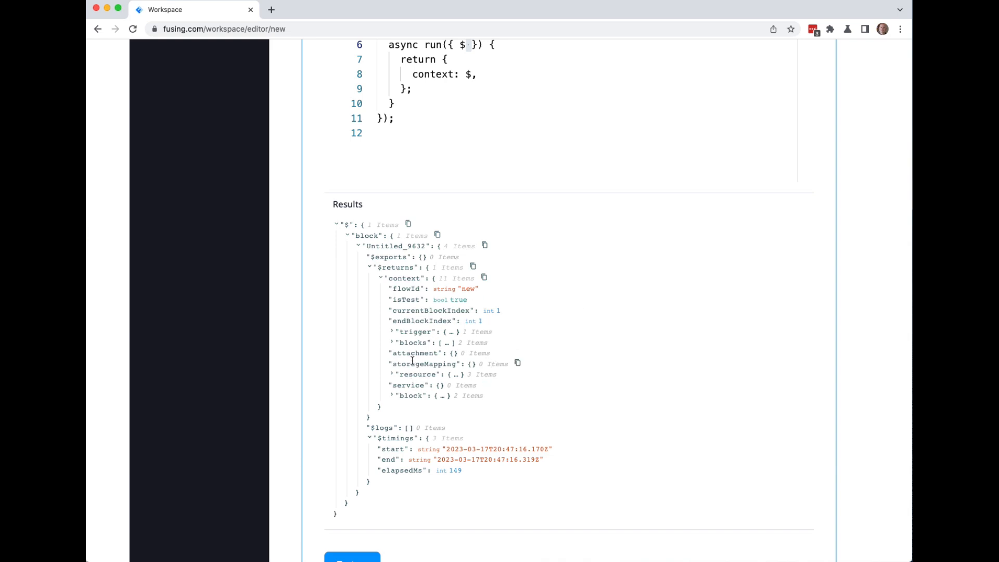
Re-run the test to refresh the NodeJS block's results.
{"action": "left_click", "coordinate": [392, 333]}
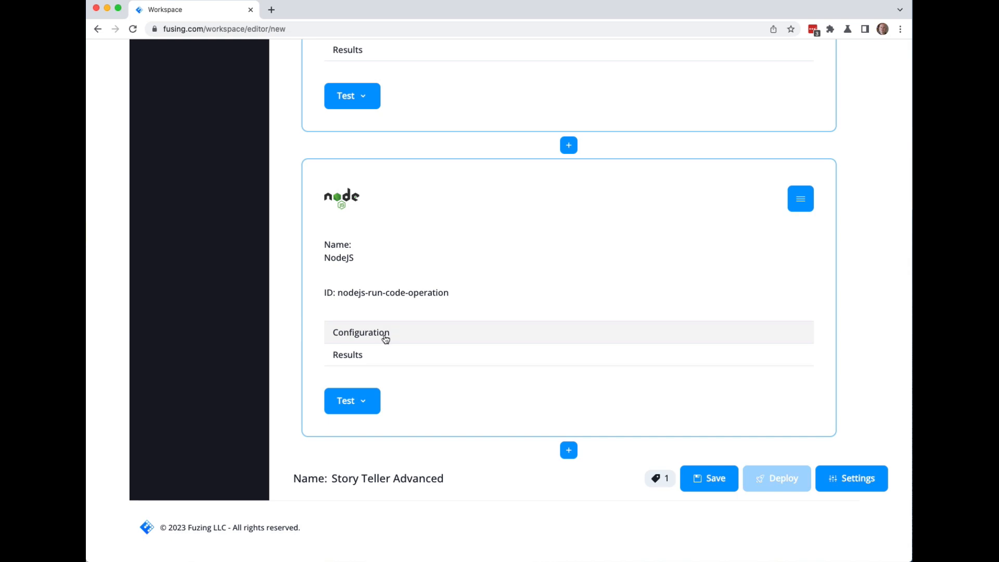
{"action": "left_click", "coordinate": [392, 333]}
{"action": "scroll", "coordinate": [326, 370], "scroll_direction": "down", "scroll_amount": 7}
{"action": "left_click", "coordinate": [333, 376]}
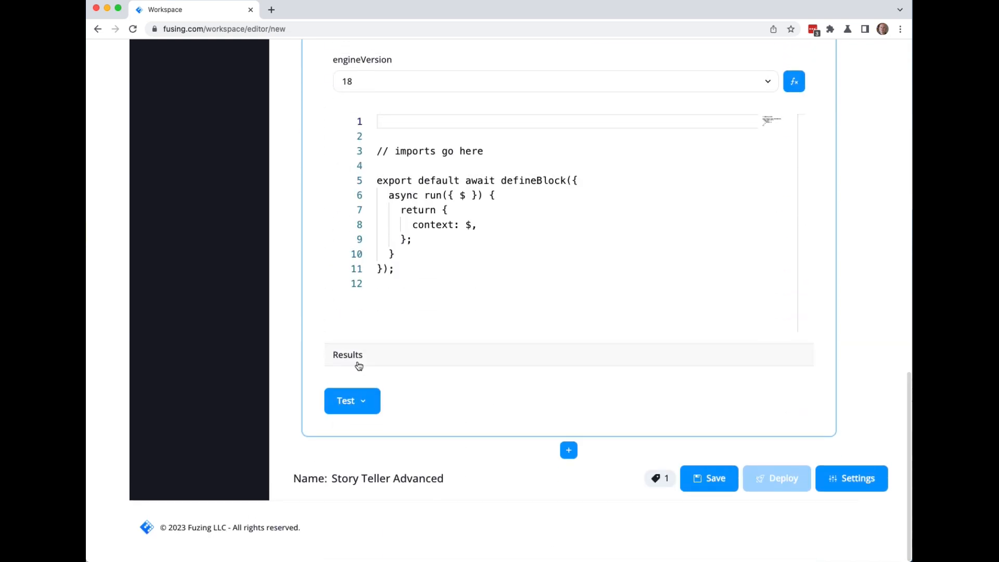
{"action": "scroll", "coordinate": [418, 427], "scroll_direction": "down", "scroll_amount": 1}
{"action": "scroll", "coordinate": [418, 427], "scroll_direction": "down", "scroll_amount": 2}
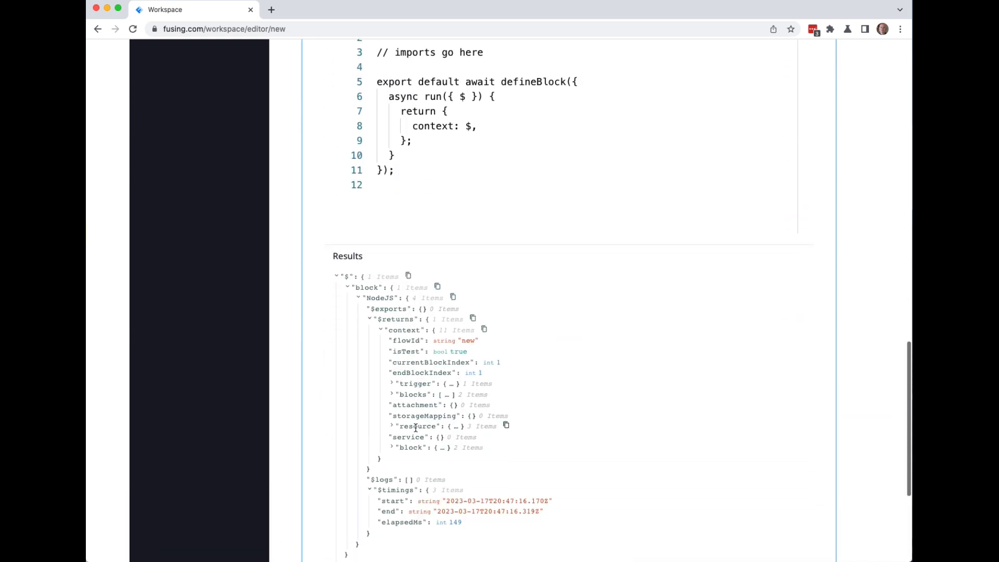
Expand the trigger's event body to verify the prompt, rate, voice, encoding, image and email values.
{"action": "left_click", "coordinate": [392, 384]}
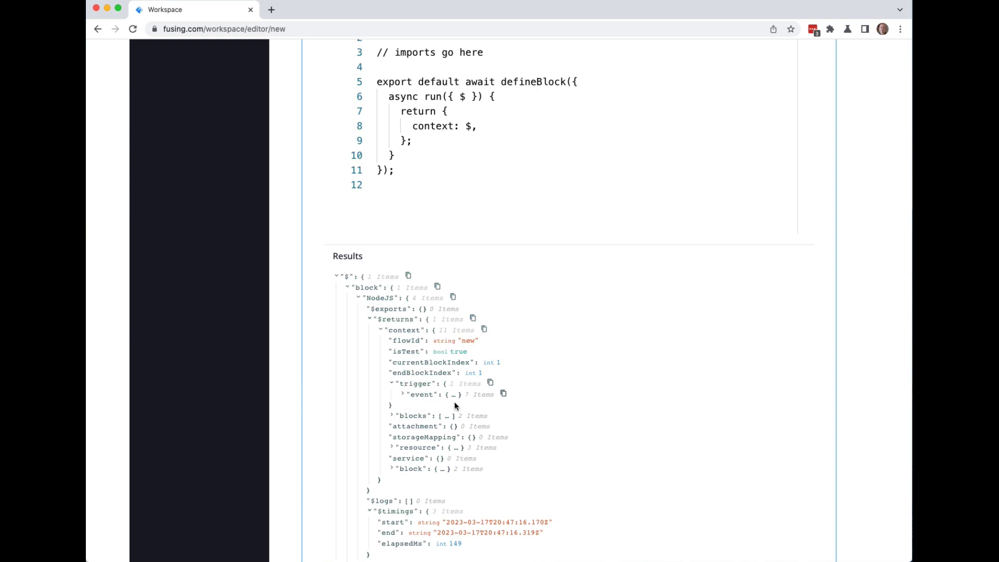
{"action": "left_click", "coordinate": [403, 396]}
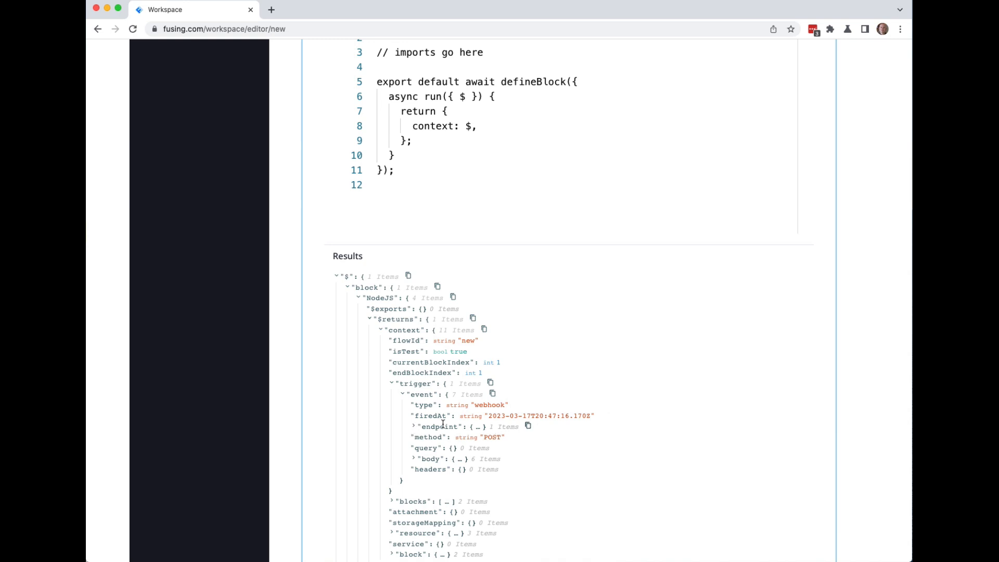
{"action": "left_click", "coordinate": [415, 459]}
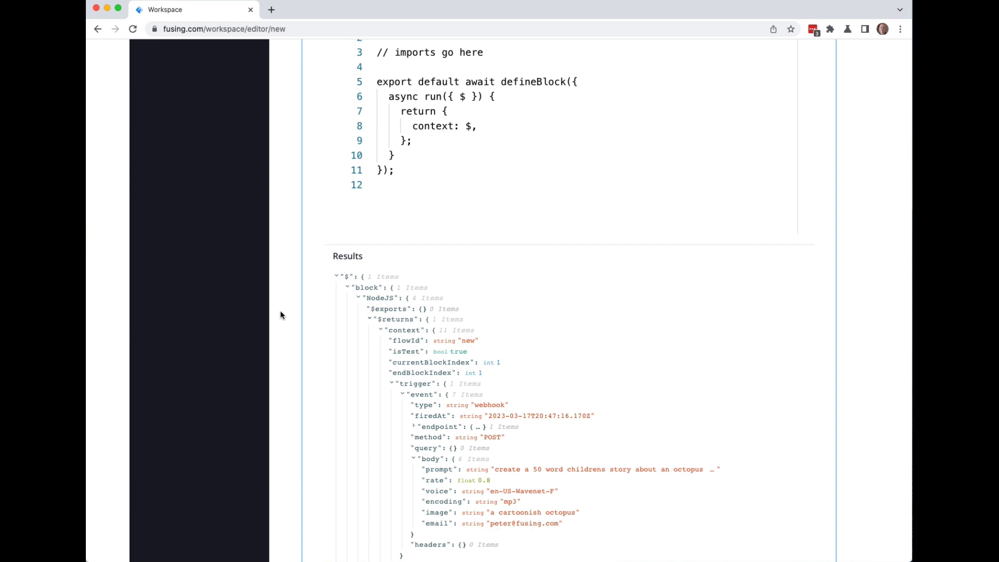
{"action": "scroll", "coordinate": [280, 311], "scroll_direction": "down", "scroll_amount": 8}
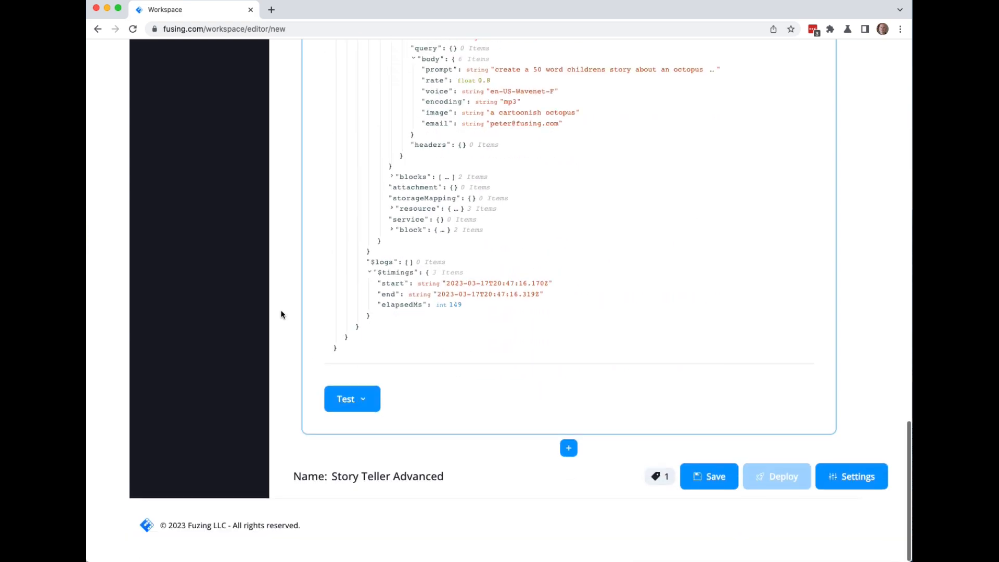
Add an OpenAI Create Chat Completion block after NodeJS and name it 'ChatCompleteion'.
{"action": "left_click", "coordinate": [569, 450]}
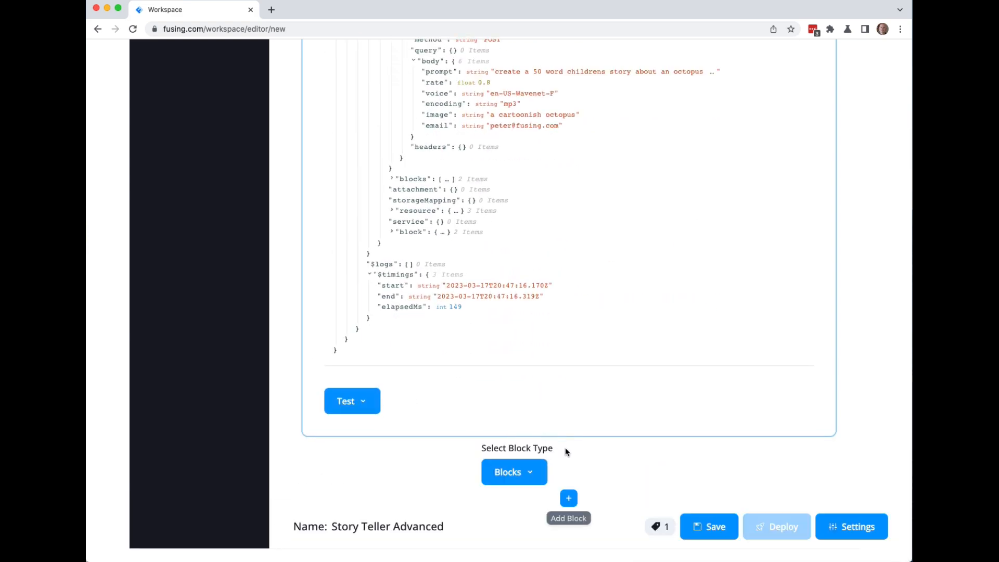
{"action": "left_click", "coordinate": [529, 471]}
{"action": "scroll", "coordinate": [549, 488], "scroll_direction": "down", "scroll_amount": 7}
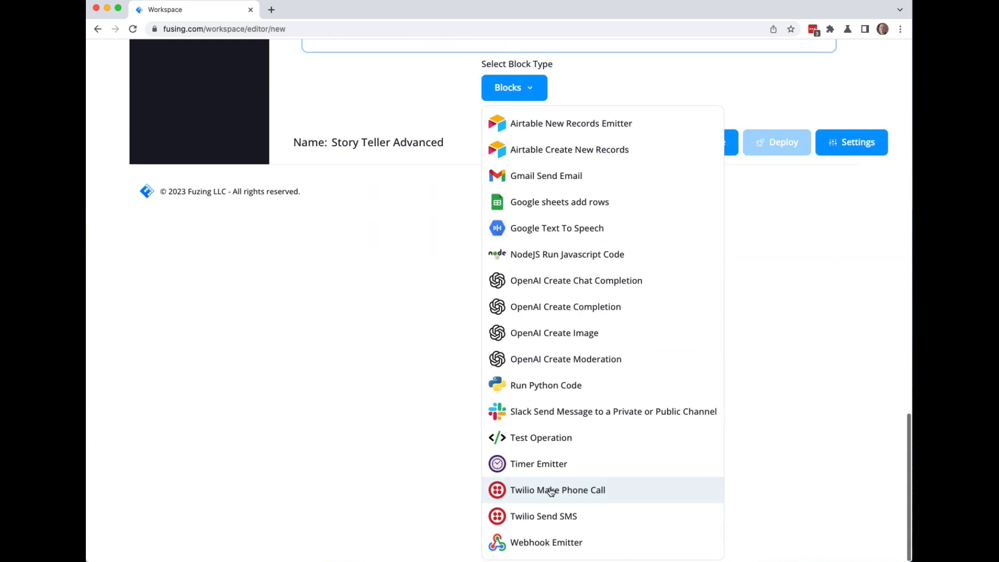
{"action": "left_click", "coordinate": [552, 283]}
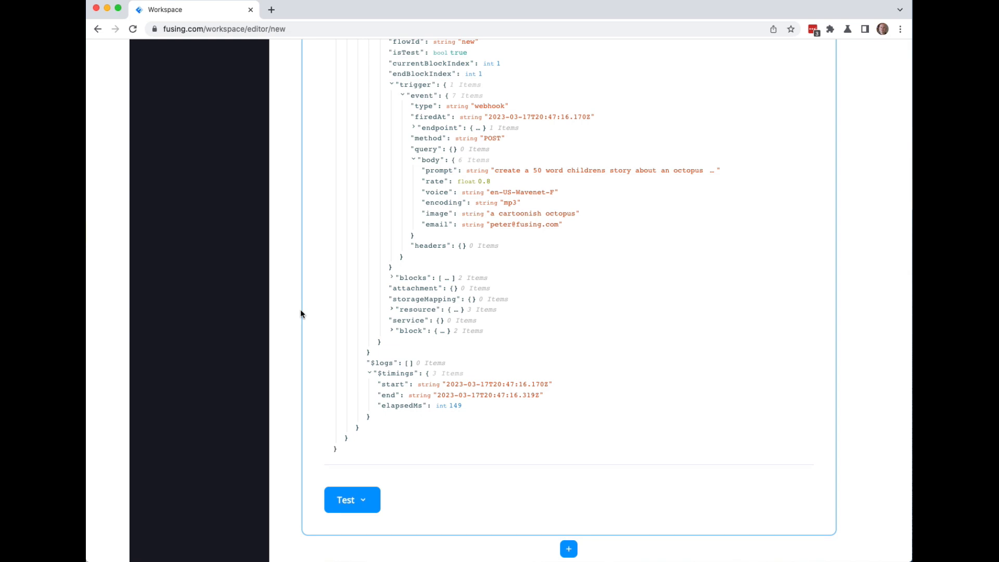
{"action": "scroll", "coordinate": [301, 310], "scroll_direction": "down", "scroll_amount": 7}
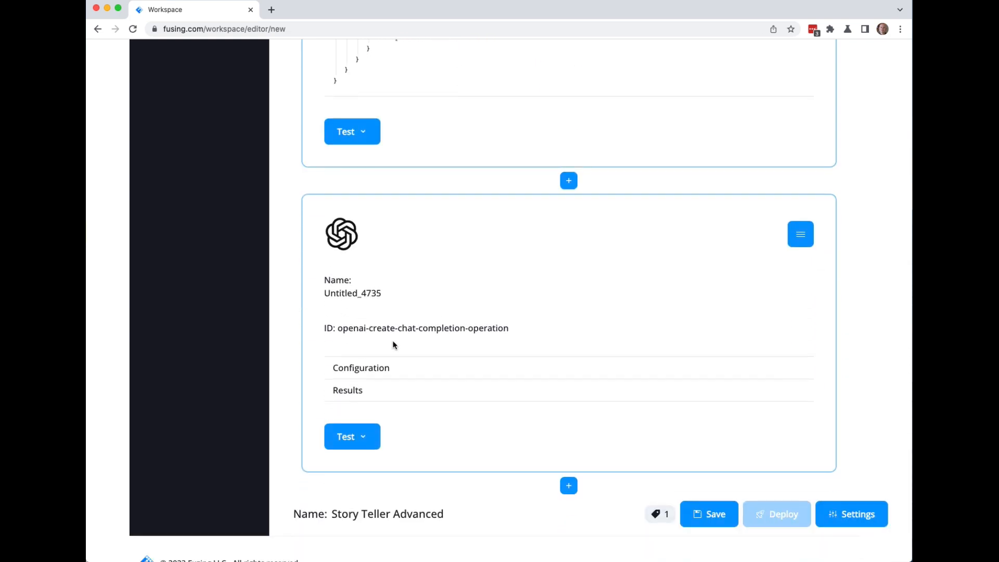
{"action": "left_click", "coordinate": [366, 294]}
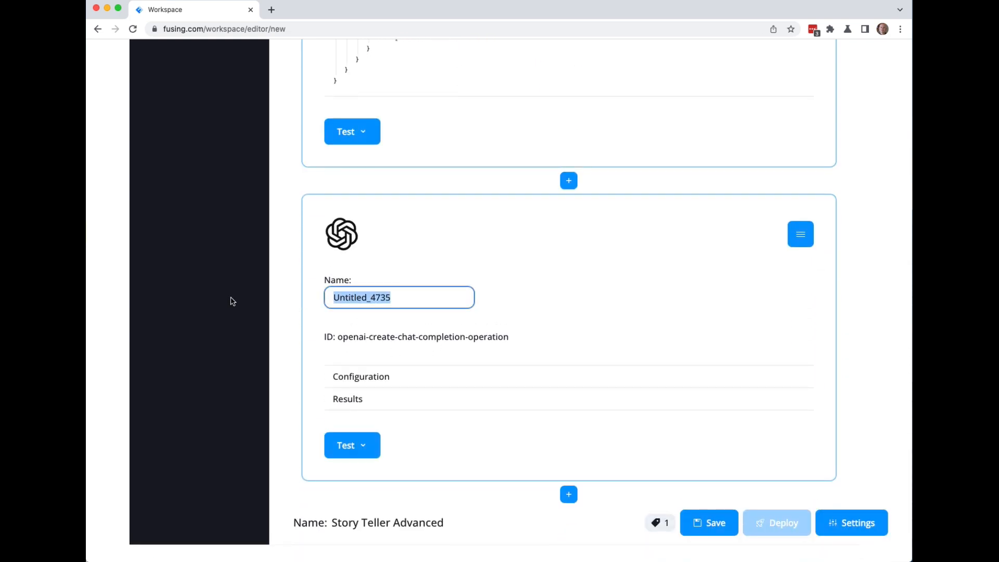
{"action": "type", "text": "ChatCompleteion"}
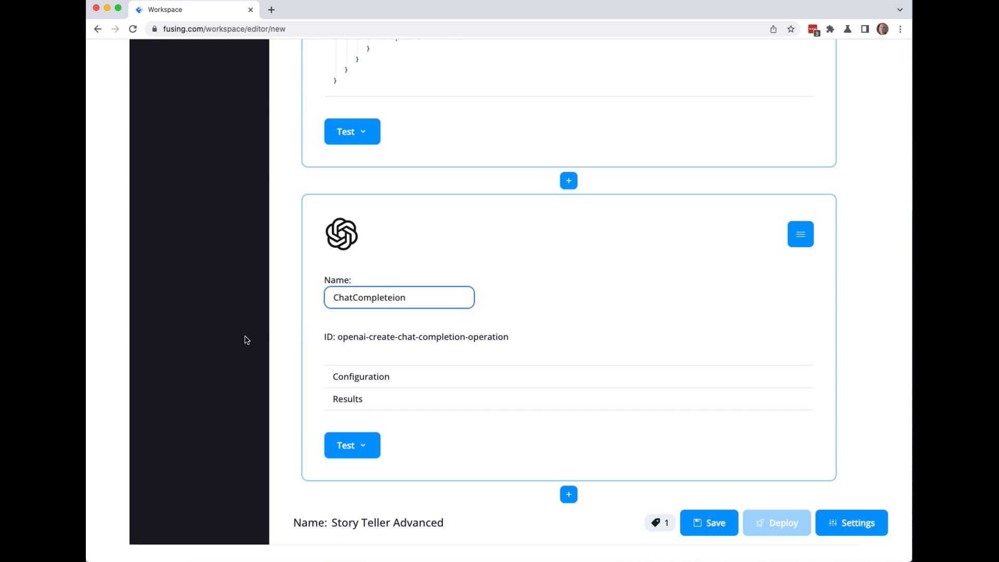
Configure the ChatCompleteion block with the existing open-ai connector and the gpt-3.5-turbo-0301 model.
{"action": "left_click", "coordinate": [350, 379]}
{"action": "left_click", "coordinate": [356, 374]}
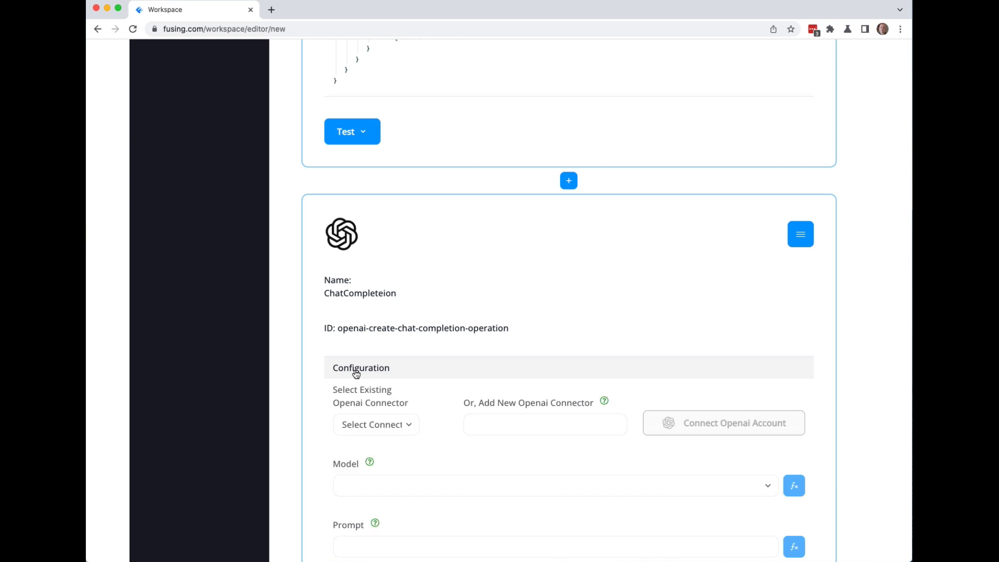
{"action": "scroll", "coordinate": [356, 374], "scroll_direction": "down", "scroll_amount": 8}
{"action": "scroll", "coordinate": [352, 341], "scroll_direction": "up", "scroll_amount": 2}
{"action": "left_click", "coordinate": [407, 111]}
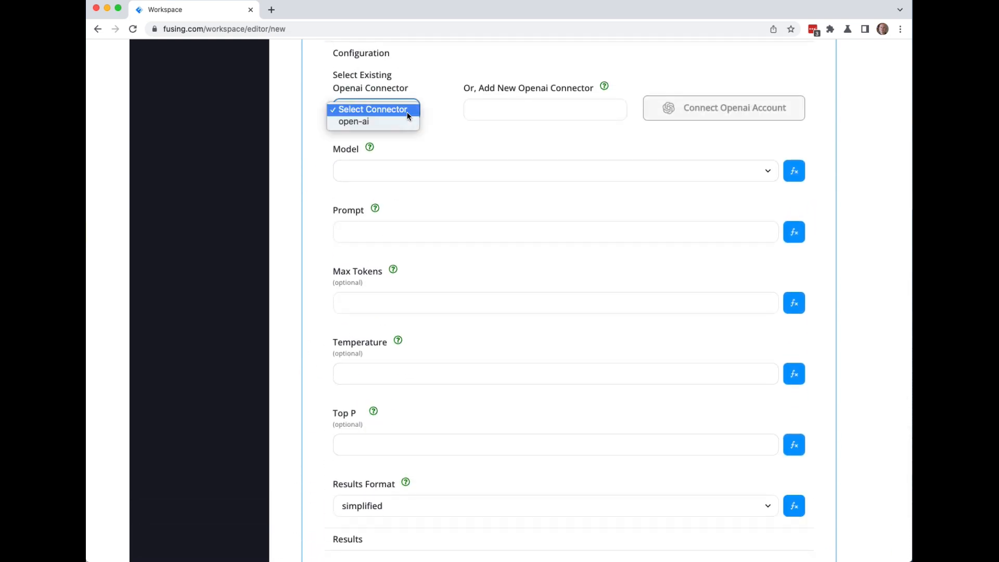
{"action": "left_click", "coordinate": [395, 123]}
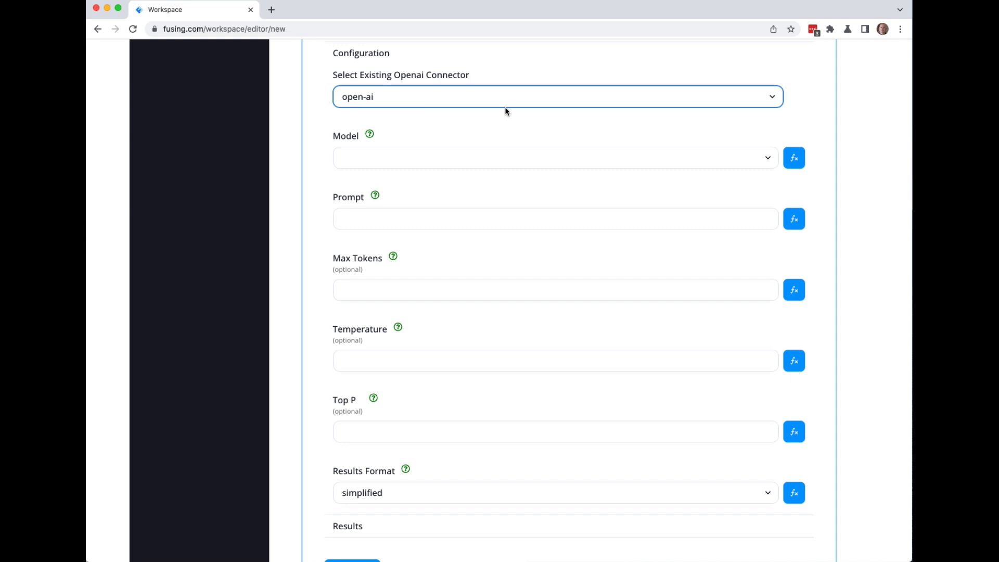
{"action": "left_click", "coordinate": [417, 161]}
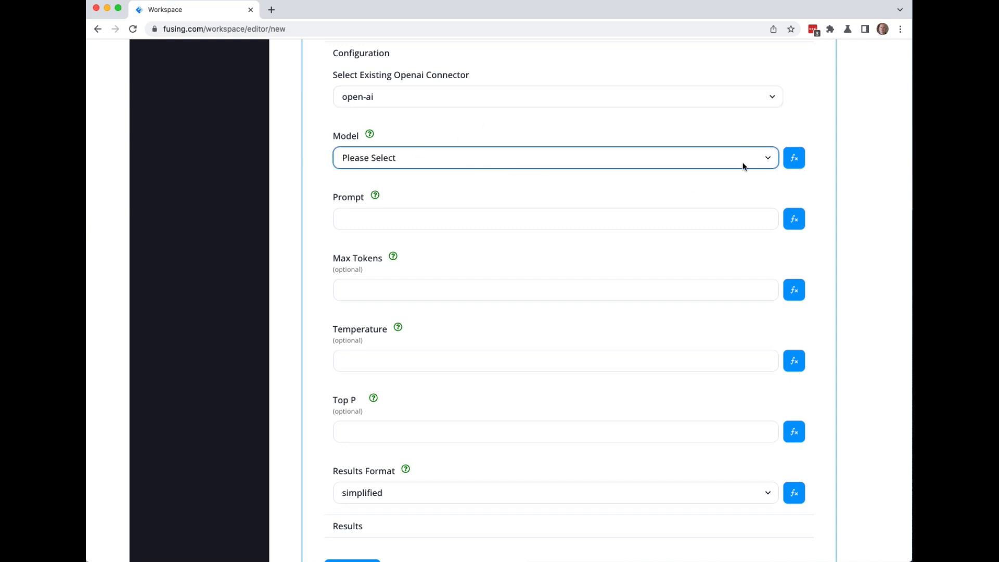
{"action": "left_click", "coordinate": [769, 161]}
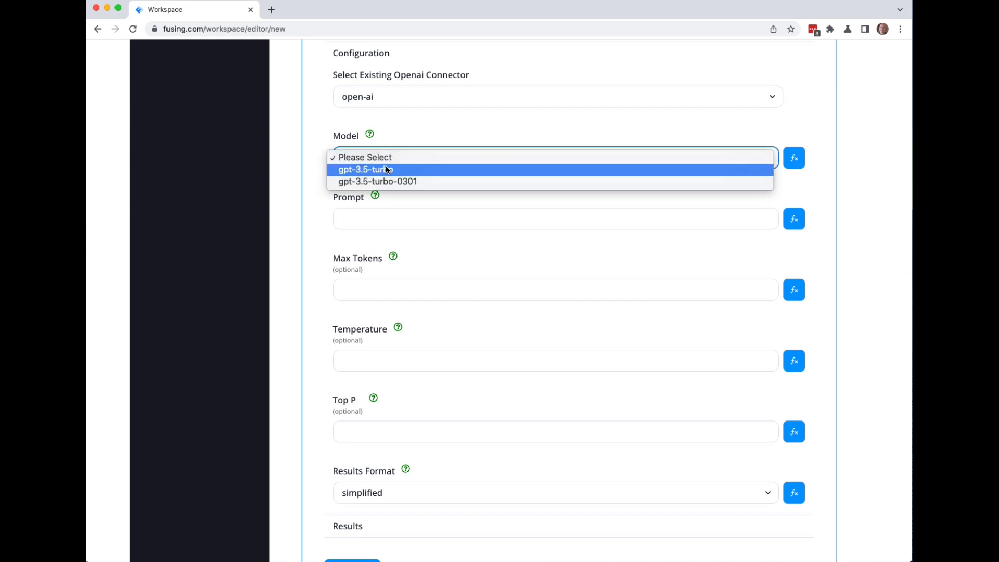
{"action": "left_click", "coordinate": [397, 182]}
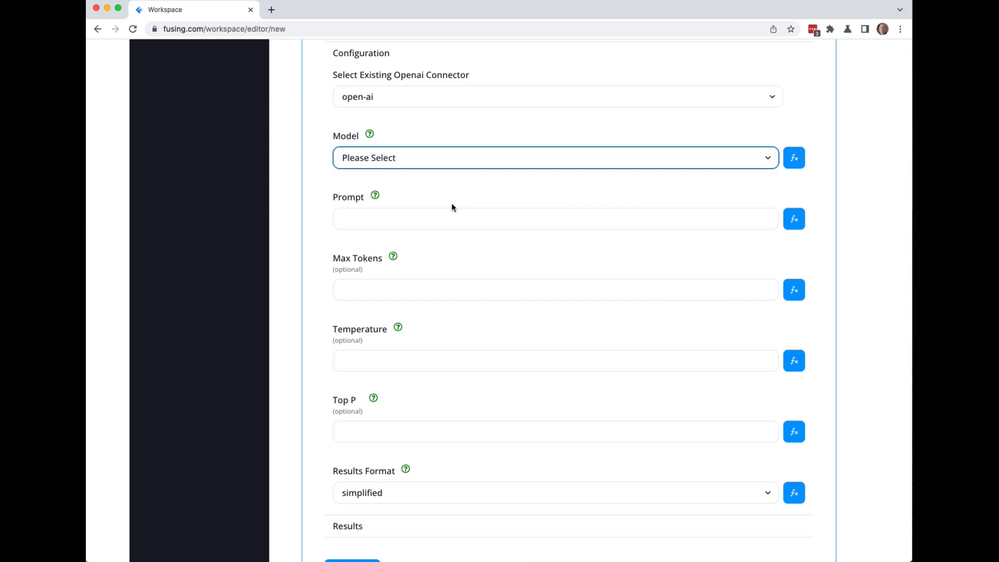
{"action": "left_click", "coordinate": [407, 221]}
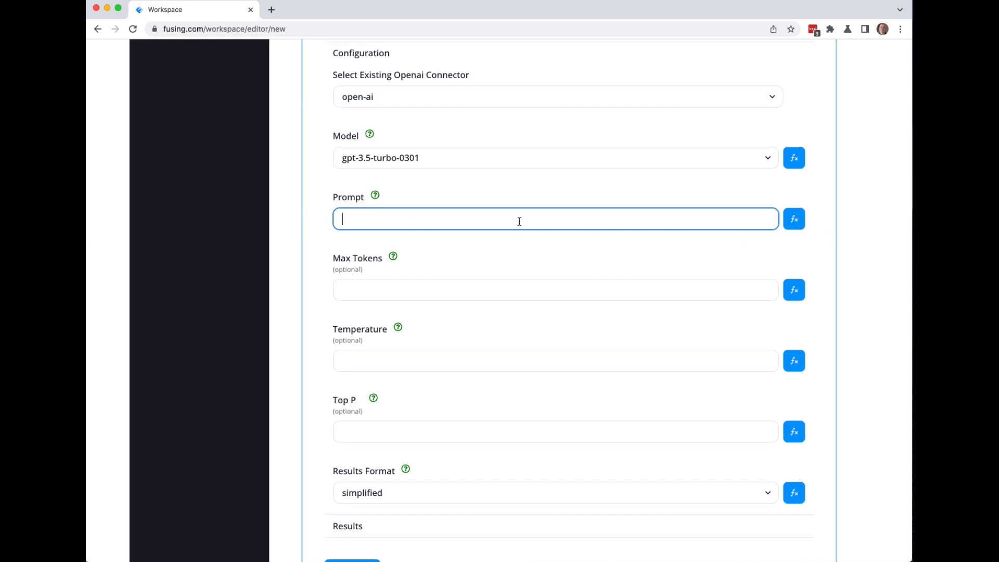
Discard the hand-typed 'write me a' prompt and switch the Prompt field to an expression.
{"action": "type", "text": "write me a"}
{"action": "key", "text": "BackSpace"}
{"action": "key", "text": "BackSpace"}
{"action": "key", "text": "BackSpace"}
{"action": "key", "text": "BackSpace"}
{"action": "key", "text": "BackSpace"}
{"action": "key", "text": "BackSpace"}
{"action": "key", "text": "BackSpace"}
{"action": "key", "text": "BackSpace"}
{"action": "key", "text": "BackSpace"}
{"action": "key", "text": "BackSpace"}
{"action": "key", "text": "BackSpace"}
{"action": "scroll", "coordinate": [816, 232], "scroll_direction": "up", "scroll_amount": 1}
{"action": "left_click", "coordinate": [795, 230]}
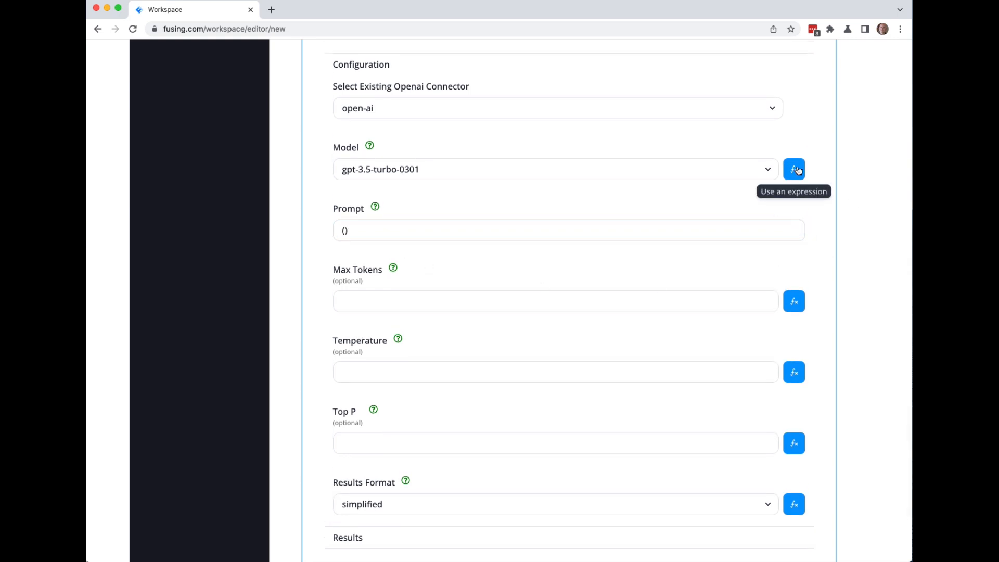
{"action": "left_click", "coordinate": [567, 235]}
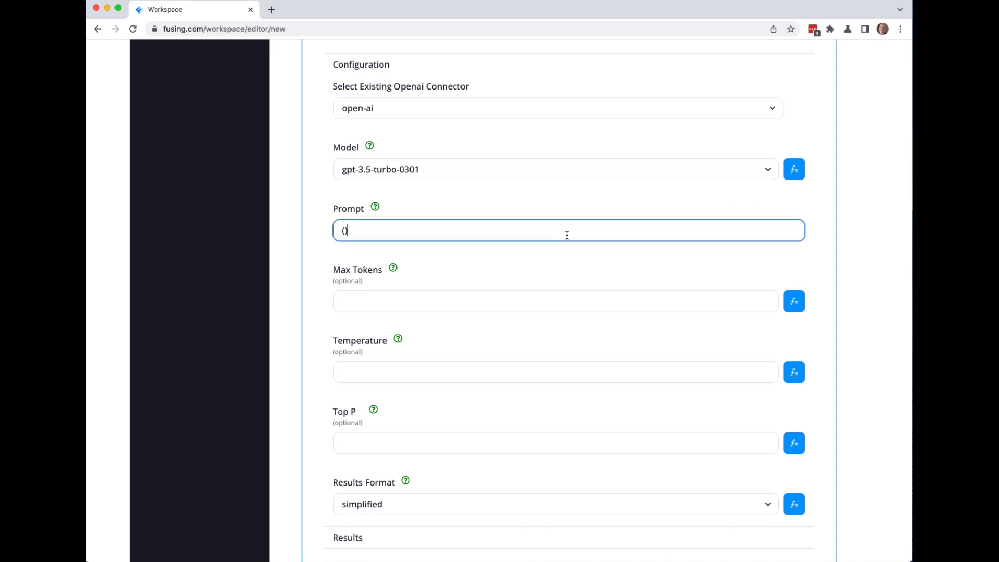
{"action": "key", "text": "BackSpace"}
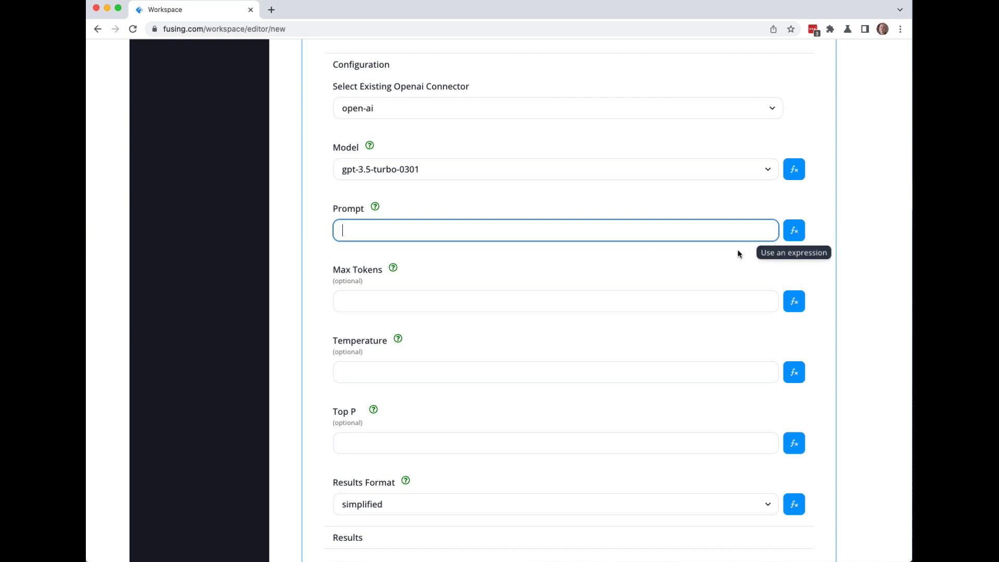
{"action": "left_click", "coordinate": [795, 234]}
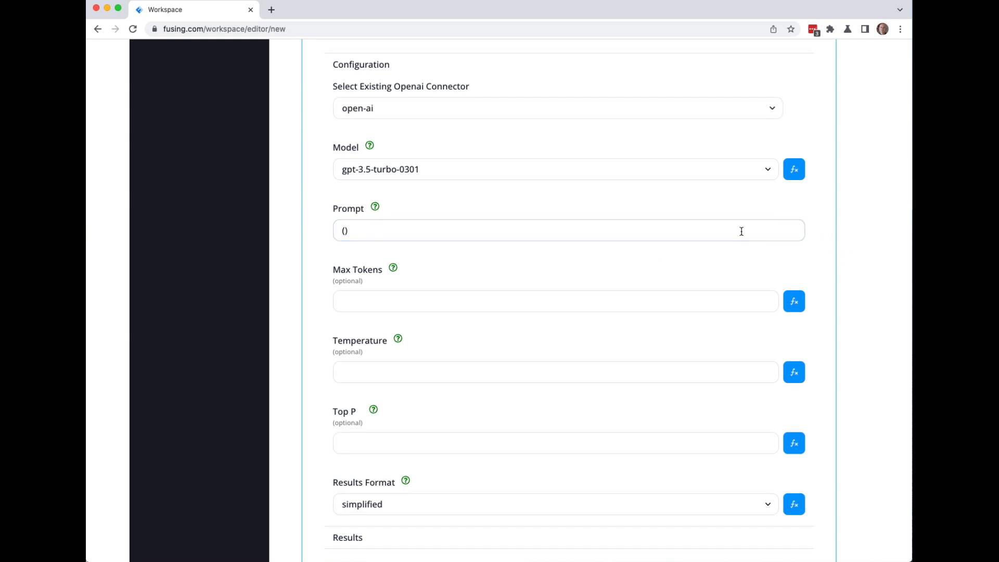
Enter $.trigger.event.body.prompt inside the Prompt expression's parentheses.
{"action": "left_click", "coordinate": [345, 231]}
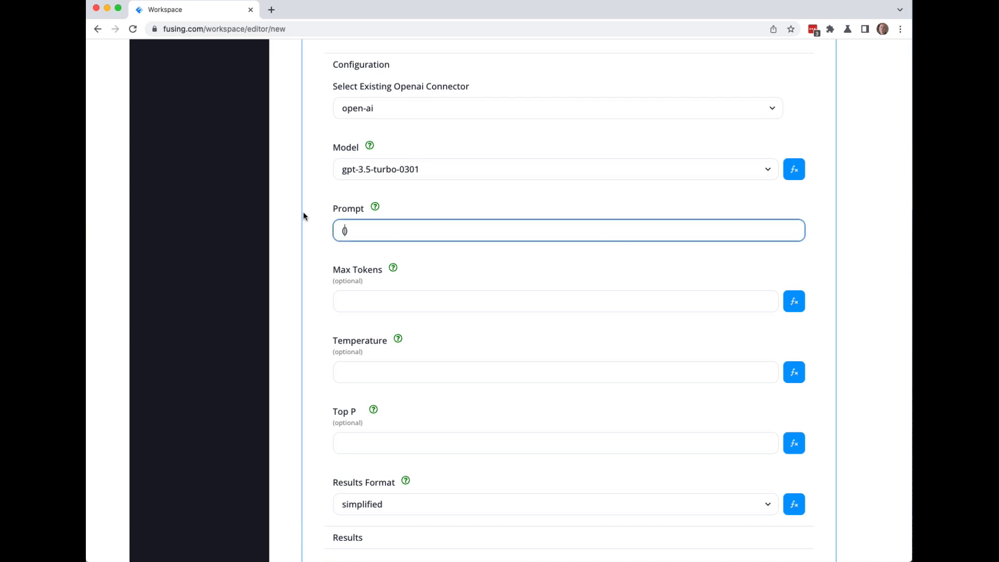
{"action": "type", "text": "$.trigger.event.body"}
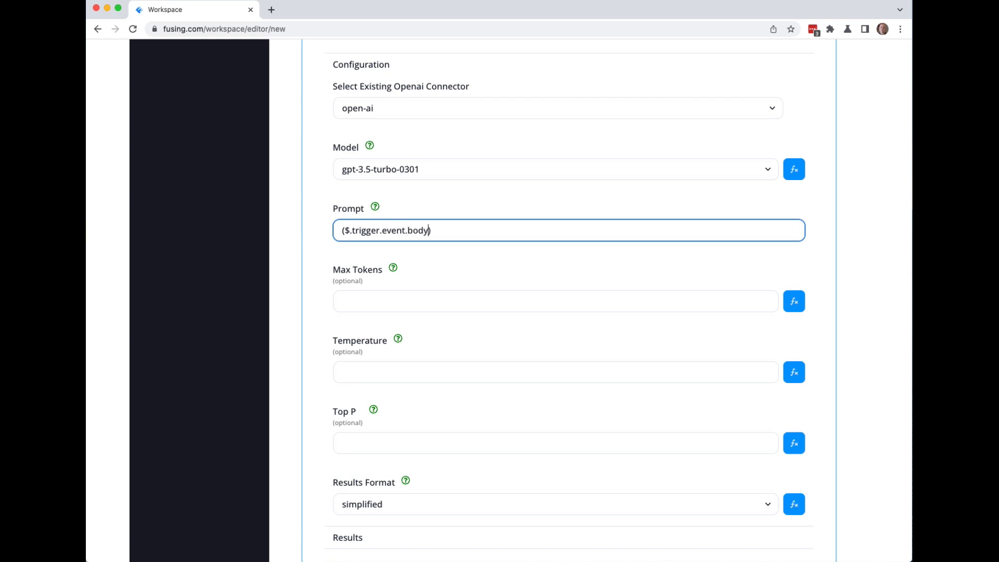
{"action": "type", "text": ".prompt"}
{"action": "scroll", "coordinate": [319, 446], "scroll_direction": "down", "scroll_amount": 2}
{"action": "scroll", "coordinate": [320, 446], "scroll_direction": "up", "scroll_amount": 5}
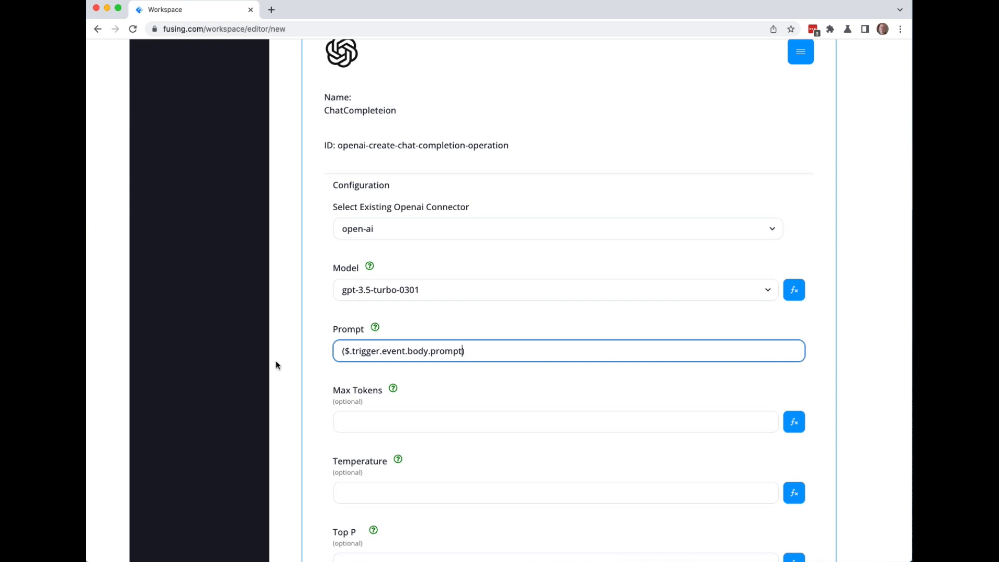
{"action": "scroll", "coordinate": [305, 385], "scroll_direction": "up", "scroll_amount": 20}
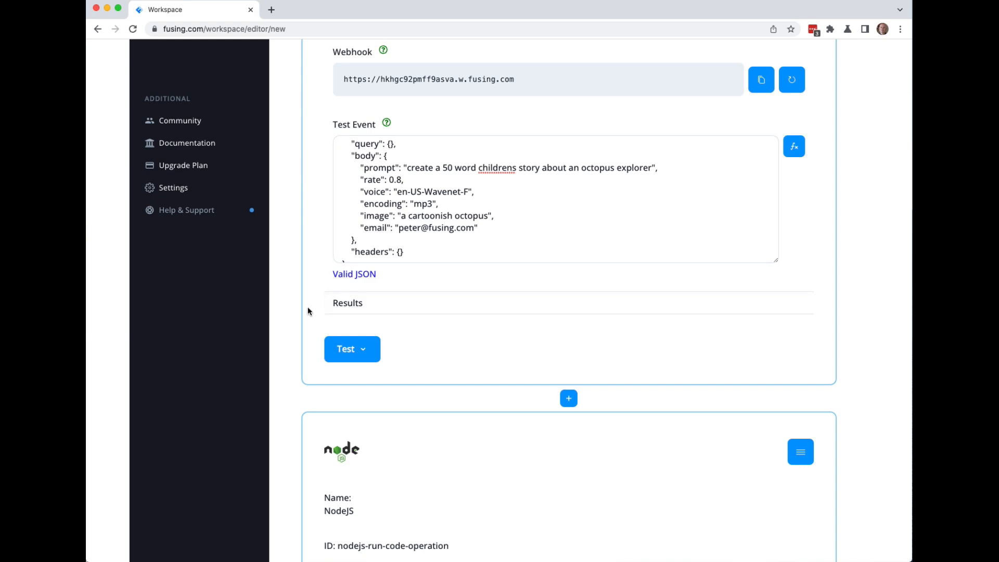
{"action": "scroll", "coordinate": [285, 309], "scroll_direction": "down", "scroll_amount": 15}
{"action": "scroll", "coordinate": [285, 309], "scroll_direction": "down", "scroll_amount": 15}
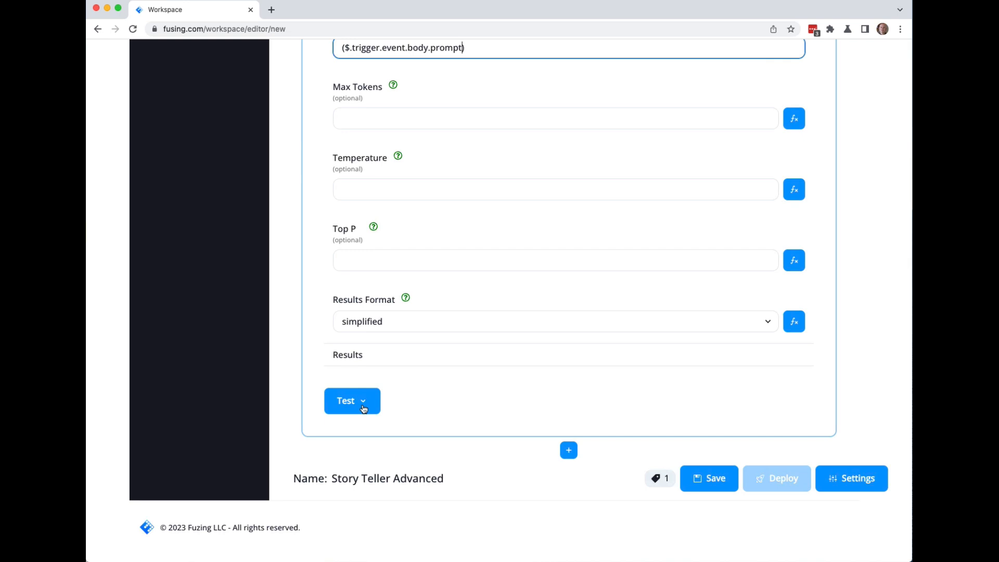
Test all blocks and expand the returned story about Oliver the octopus.
{"action": "left_click", "coordinate": [359, 401]}
{"action": "left_click", "coordinate": [371, 455]}
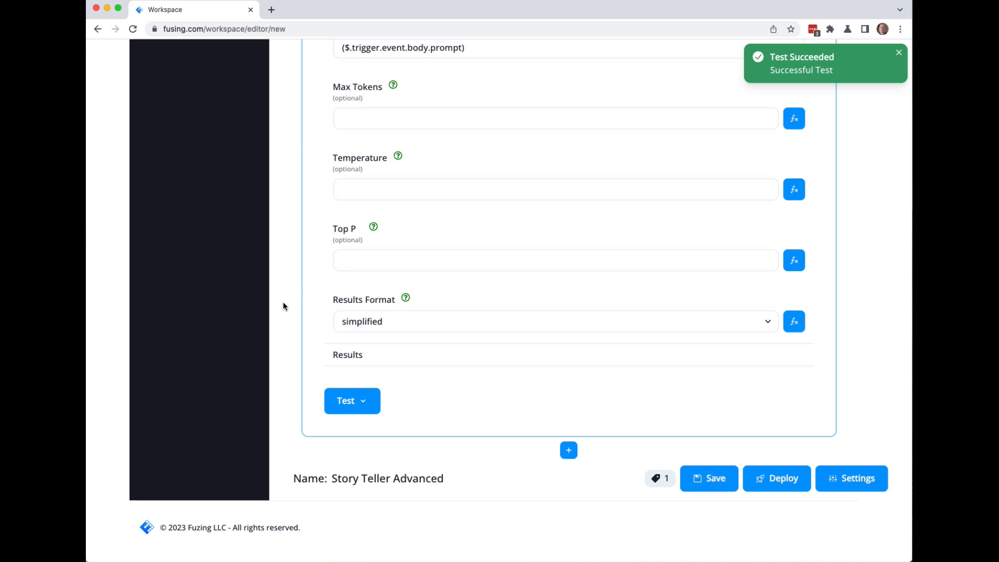
{"action": "left_click", "coordinate": [365, 358]}
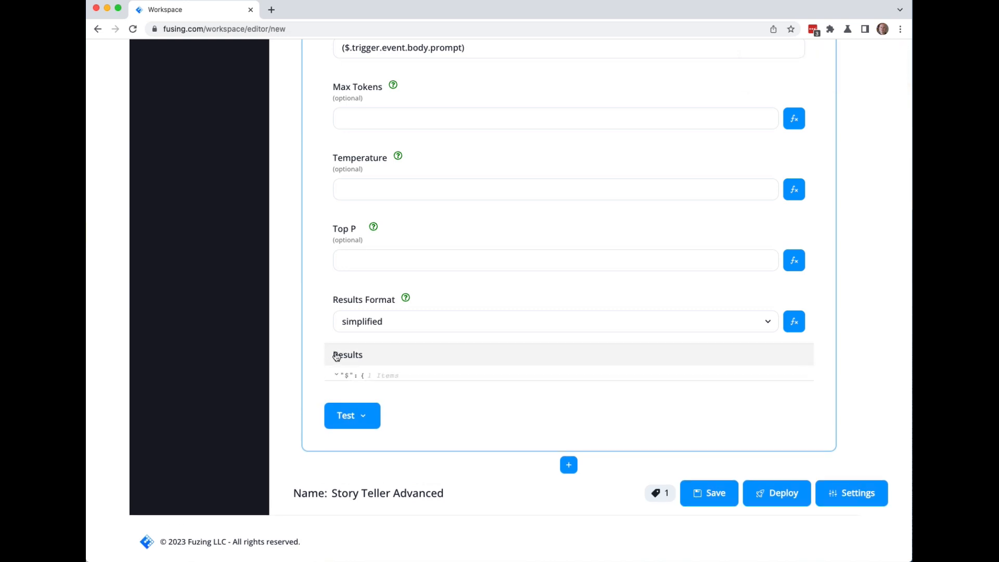
{"action": "left_click", "coordinate": [488, 441]}
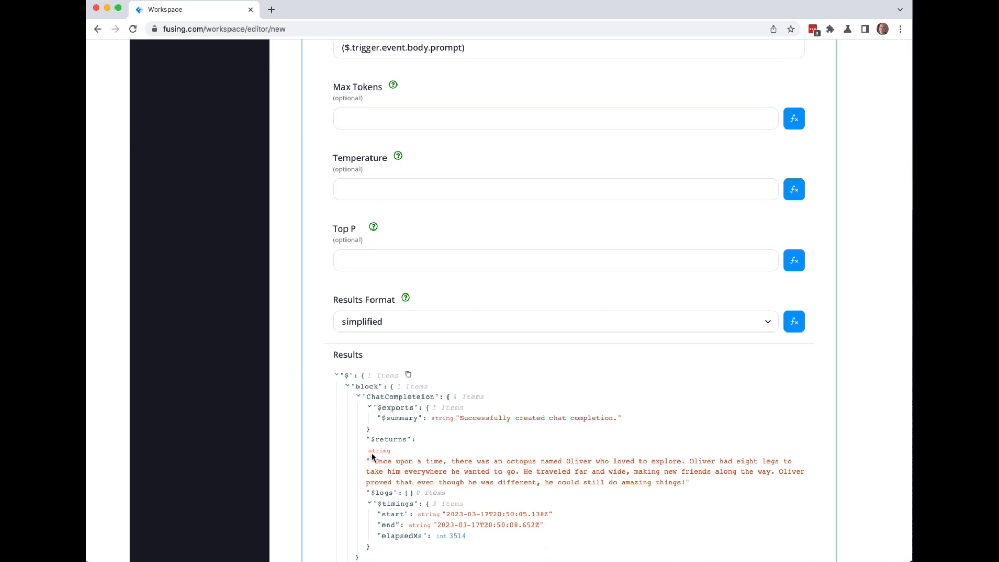
Point out the prompt expression, then add a new block after the story step.
{"action": "scroll", "coordinate": [303, 348], "scroll_direction": "up", "scroll_amount": 3}
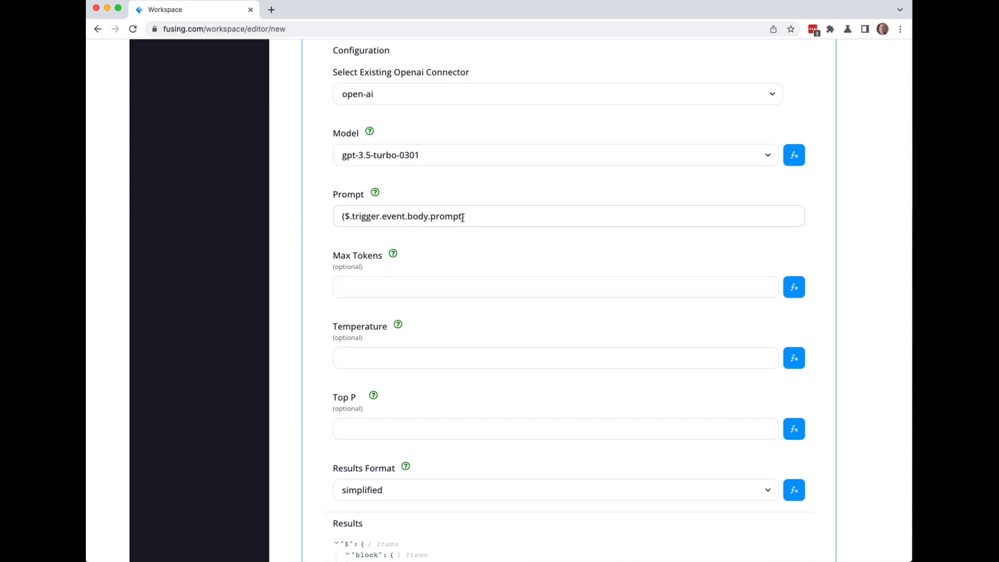
{"action": "left_click_drag", "start_coordinate": [463, 217], "coordinate": [344, 218]}
{"action": "key", "text": "super+c"}
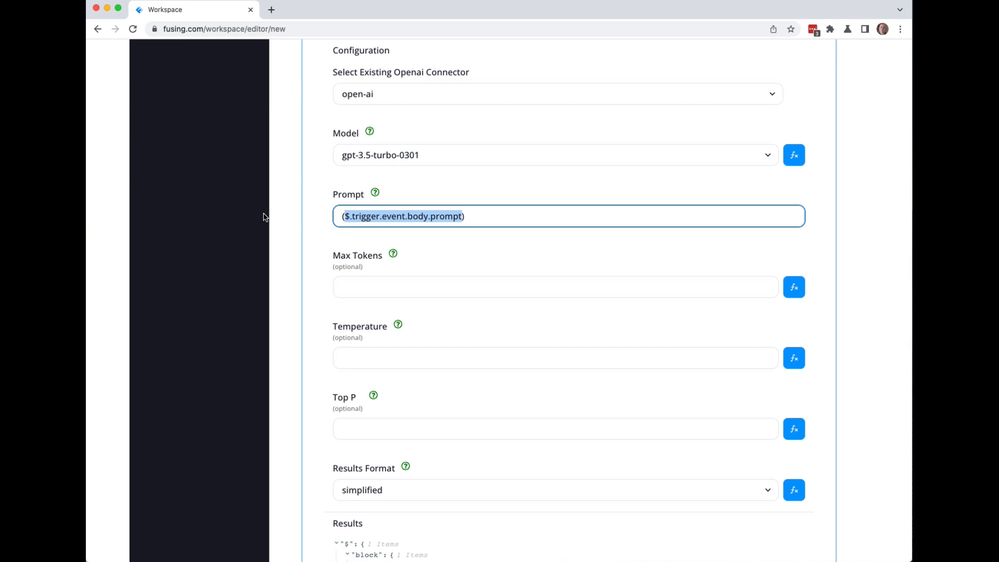
{"action": "left_click", "coordinate": [268, 315]}
{"action": "scroll", "coordinate": [276, 316], "scroll_direction": "down", "scroll_amount": 5}
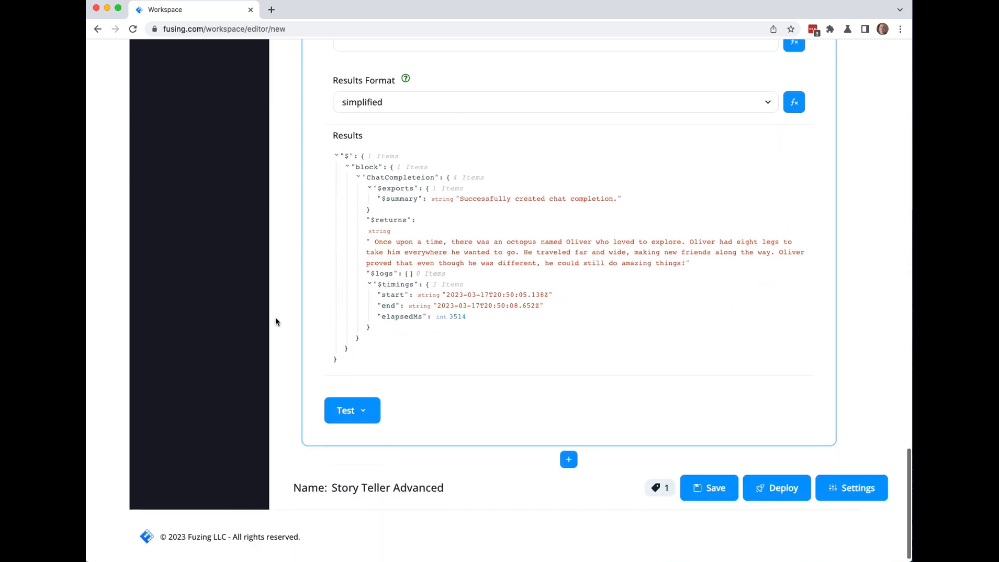
{"action": "left_click", "coordinate": [569, 448]}
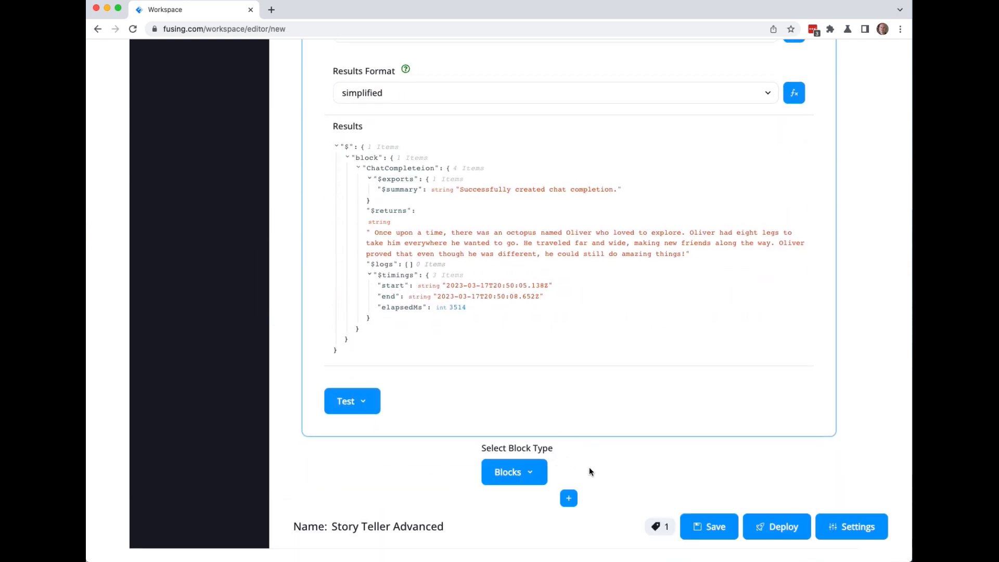
Add a Google Text To Speech block and rename it from Untitled_1277 to TTS.
{"action": "left_click", "coordinate": [519, 471]}
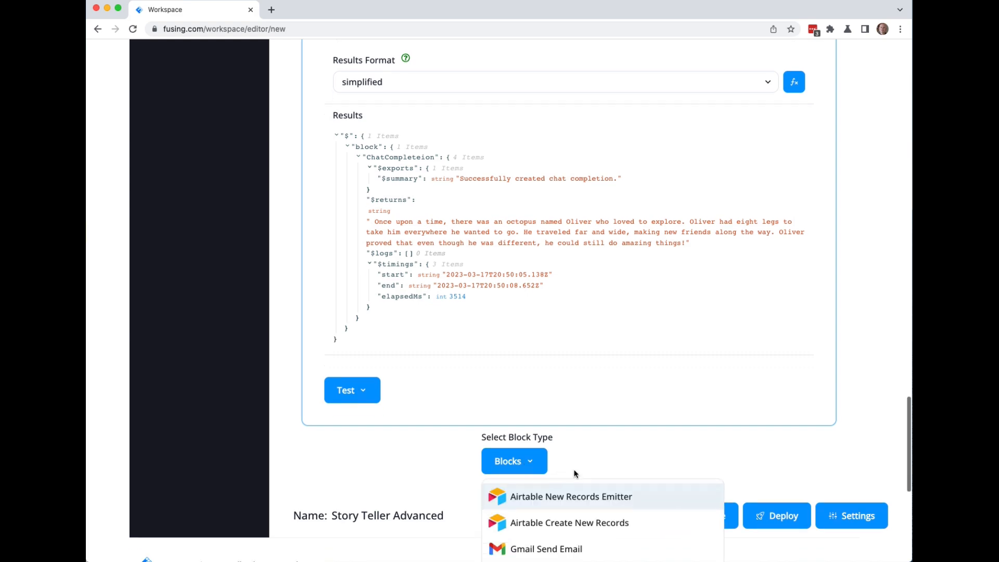
{"action": "scroll", "coordinate": [575, 475], "scroll_direction": "down", "scroll_amount": 7}
{"action": "left_click", "coordinate": [553, 232]}
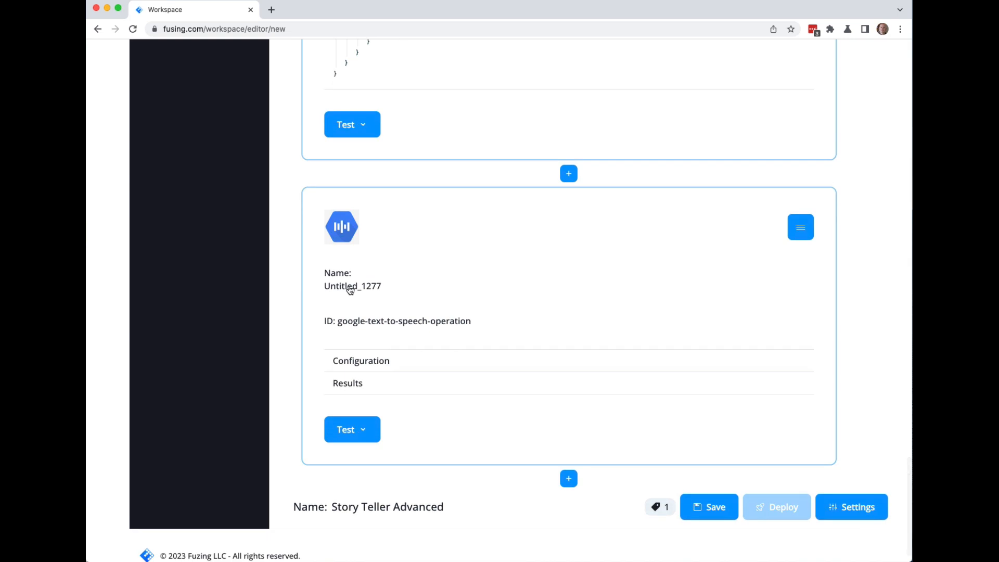
{"action": "left_click", "coordinate": [350, 290]}
{"action": "left_click_drag", "start_coordinate": [392, 290], "coordinate": [283, 290]}
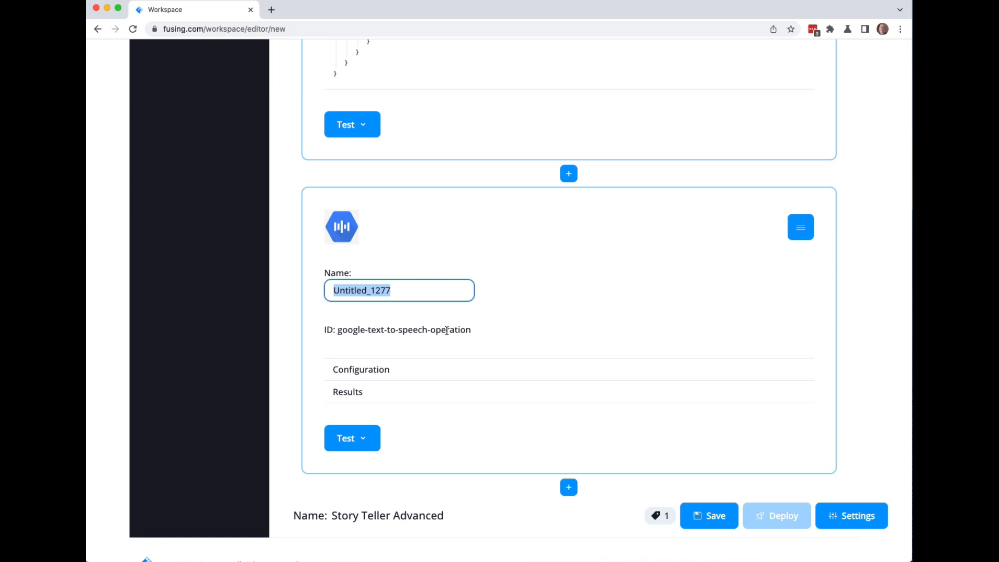
{"action": "type", "text": "G"}
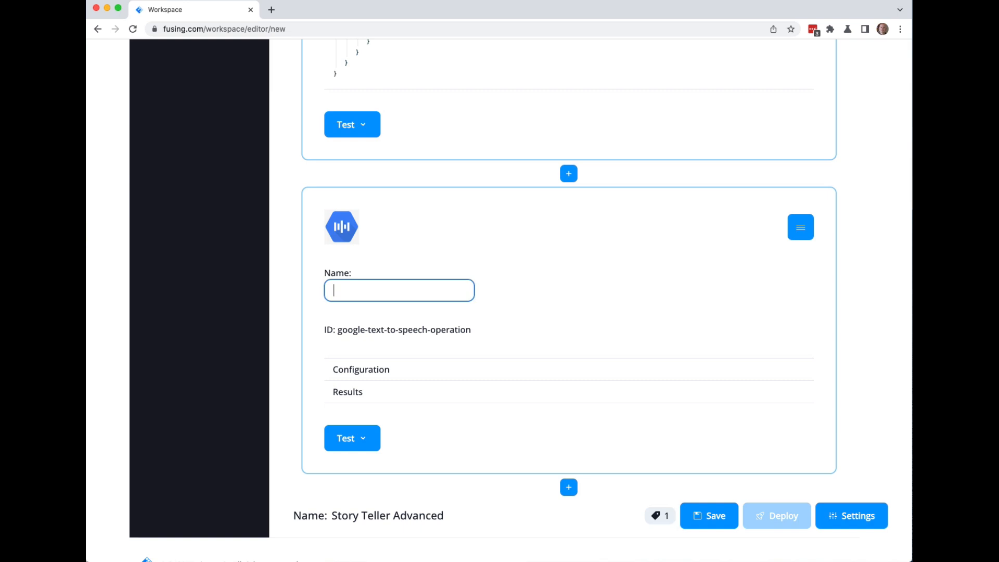
{"action": "key", "text": "Return"}
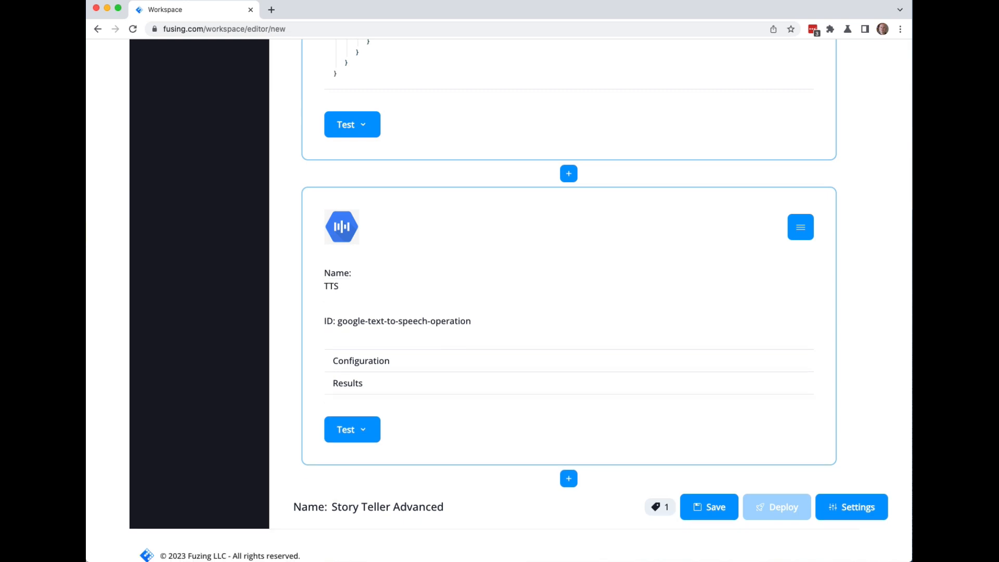
{"action": "scroll", "coordinate": [385, 368], "scroll_direction": "down", "scroll_amount": 1}
{"action": "left_click", "coordinate": [377, 345]}
Select the google-tts connector for the TTS block.
{"action": "scroll", "coordinate": [281, 370], "scroll_direction": "down", "scroll_amount": 6}
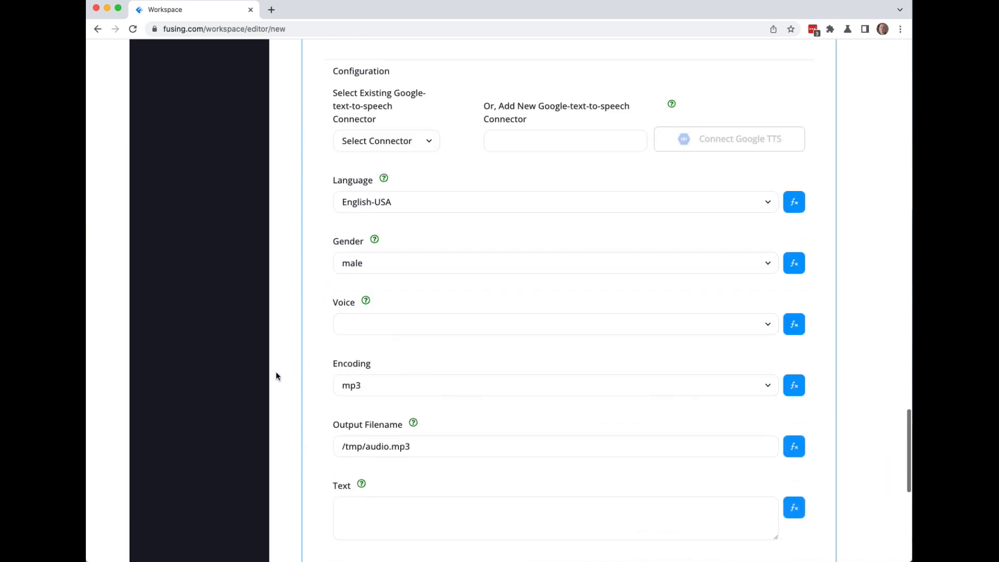
{"action": "left_click", "coordinate": [426, 86]}
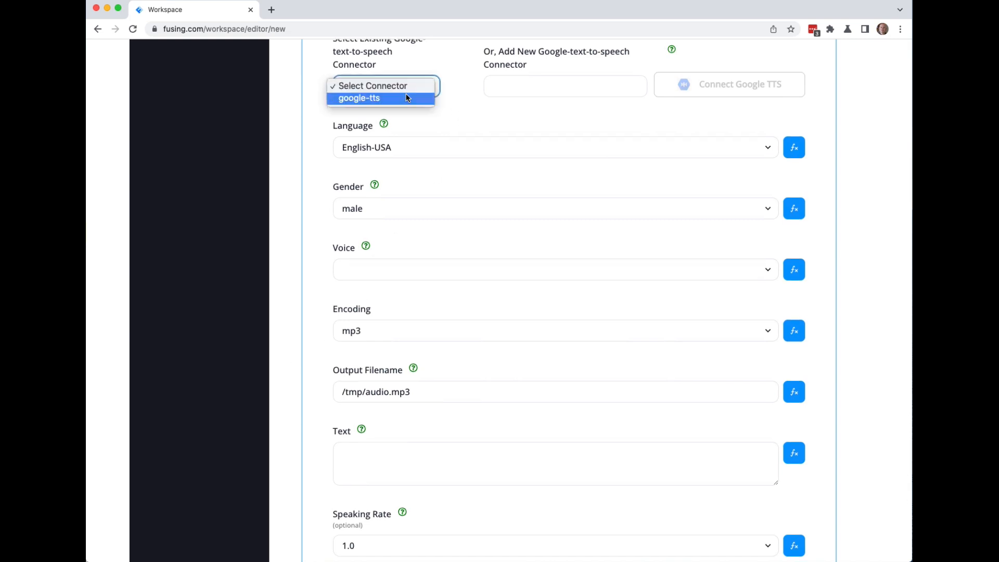
{"action": "left_click", "coordinate": [396, 99]}
{"action": "scroll", "coordinate": [327, 105], "scroll_direction": "up", "scroll_amount": 2}
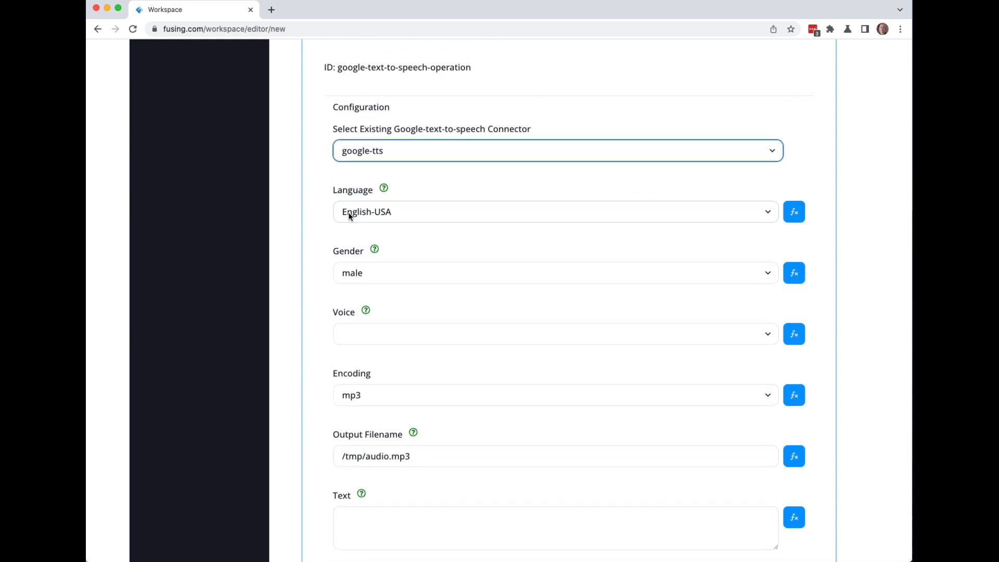
{"action": "left_click", "coordinate": [352, 520]}
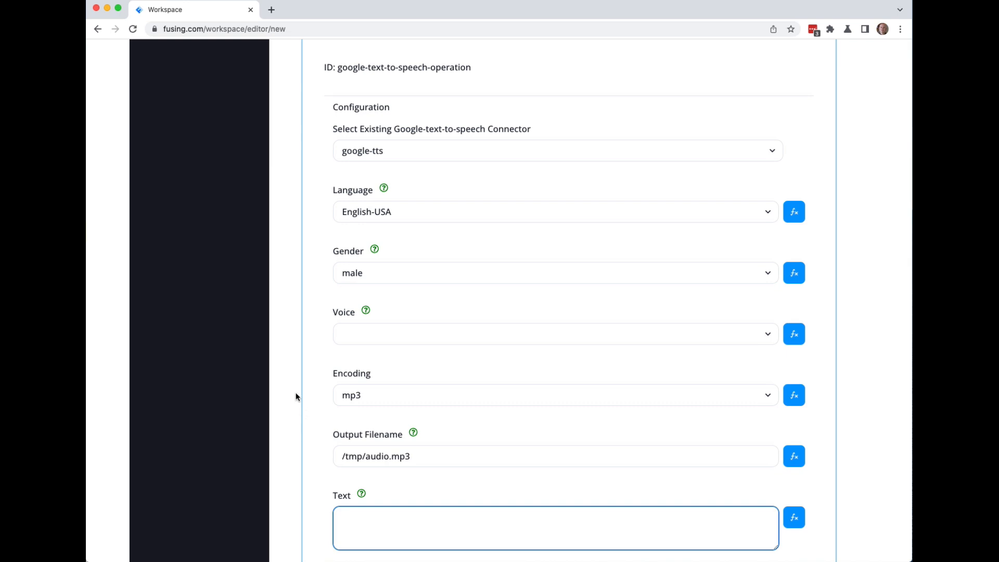
{"action": "scroll", "coordinate": [289, 370], "scroll_direction": "up", "scroll_amount": 3}
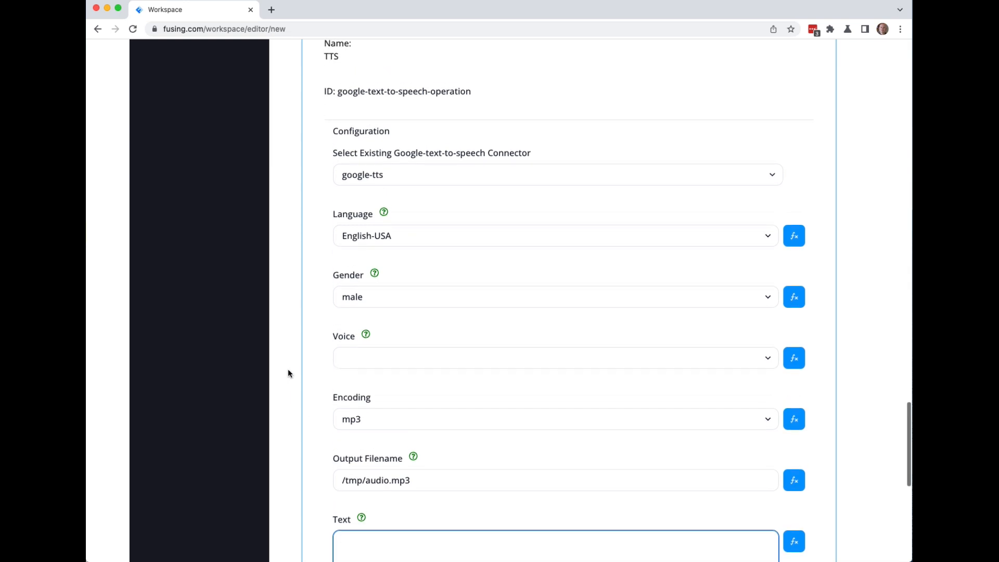
{"action": "scroll", "coordinate": [289, 370], "scroll_direction": "down", "scroll_amount": 2}
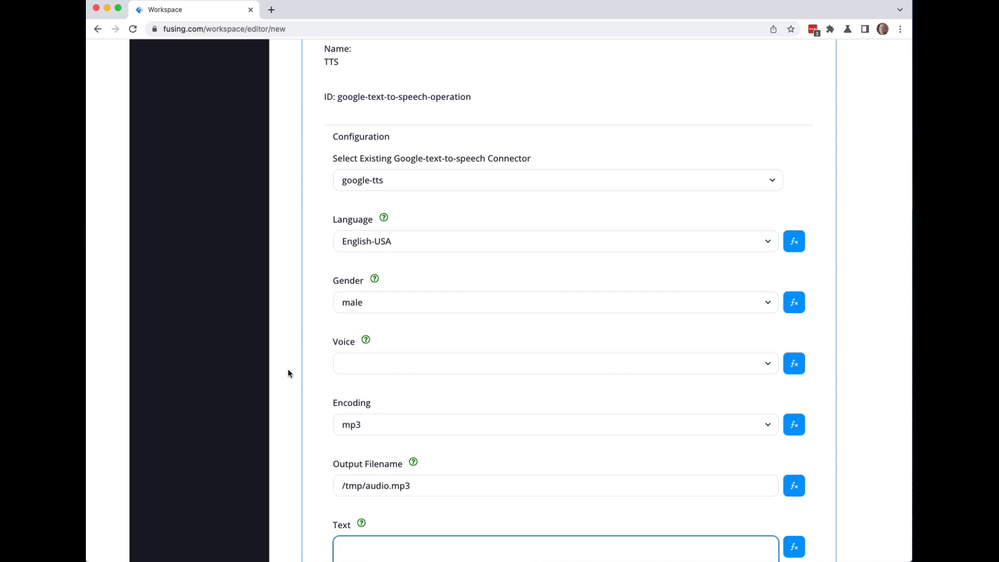
Set the TTS Voice to the expression ($.trigger.event.body.voice).
{"action": "left_click", "coordinate": [358, 364]}
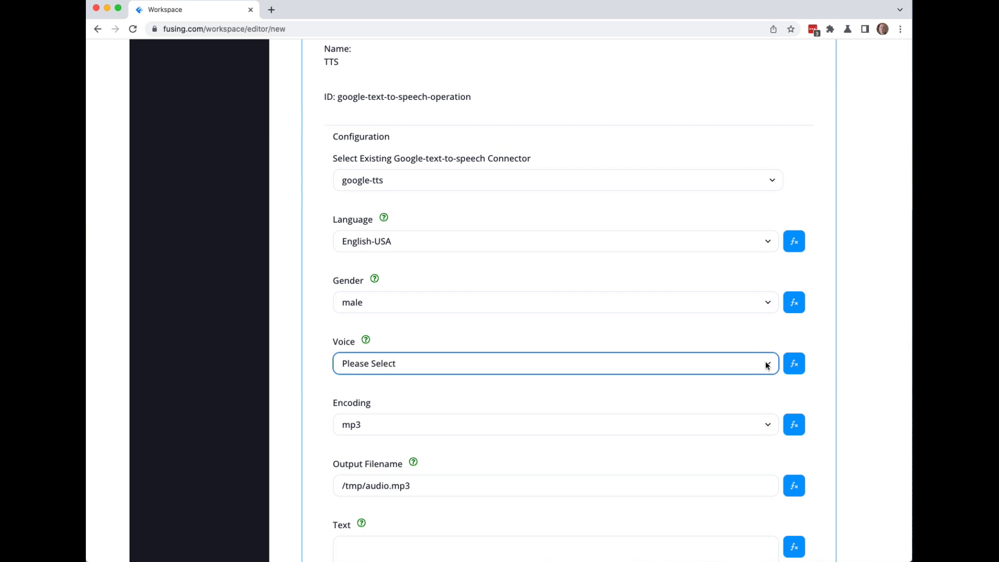
{"action": "left_click", "coordinate": [767, 364]}
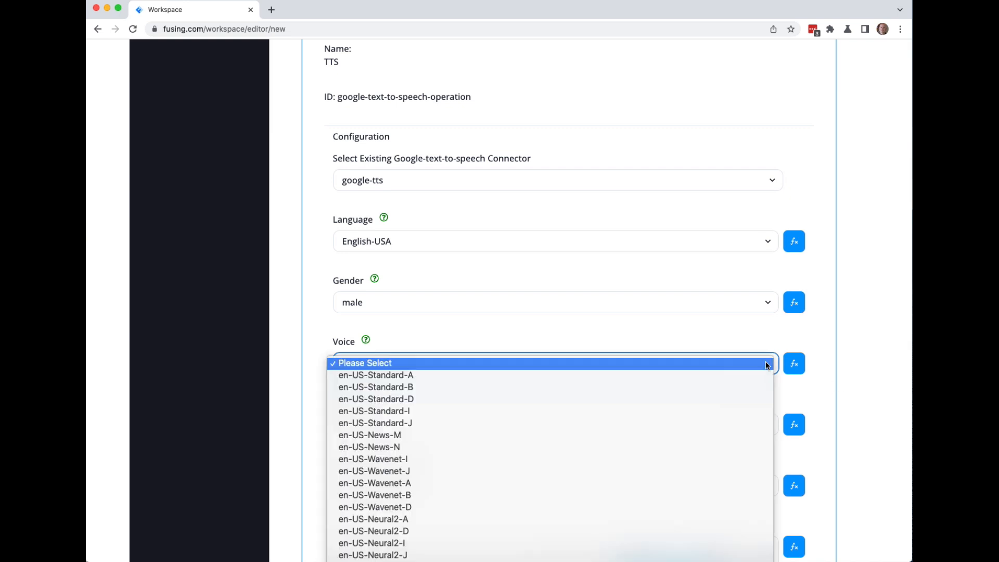
{"action": "left_click", "coordinate": [792, 372]}
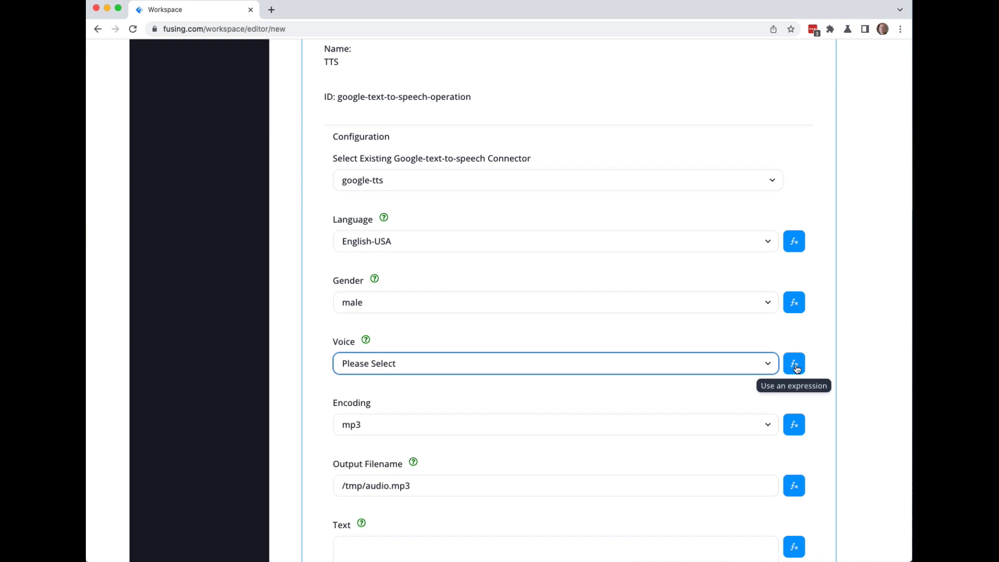
{"action": "left_click", "coordinate": [795, 366]}
{"action": "left_click", "coordinate": [344, 364]}
{"action": "key", "text": "super+v"}
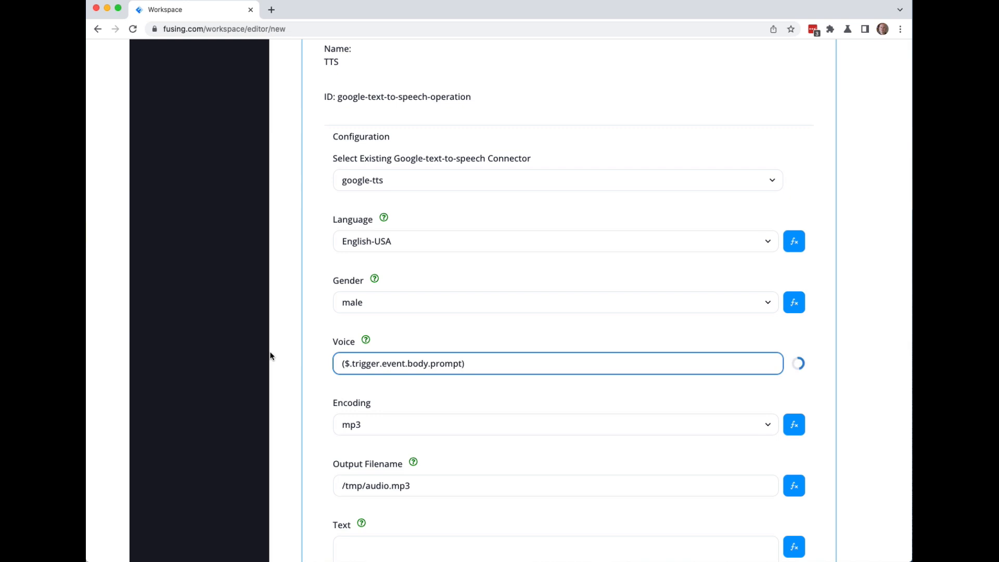
{"action": "double_click", "coordinate": [447, 363]}
{"action": "type", "text": "voi"}
{"action": "left_click", "coordinate": [285, 334]}
{"action": "scroll", "coordinate": [285, 335], "scroll_direction": "up", "scroll_amount": 20}
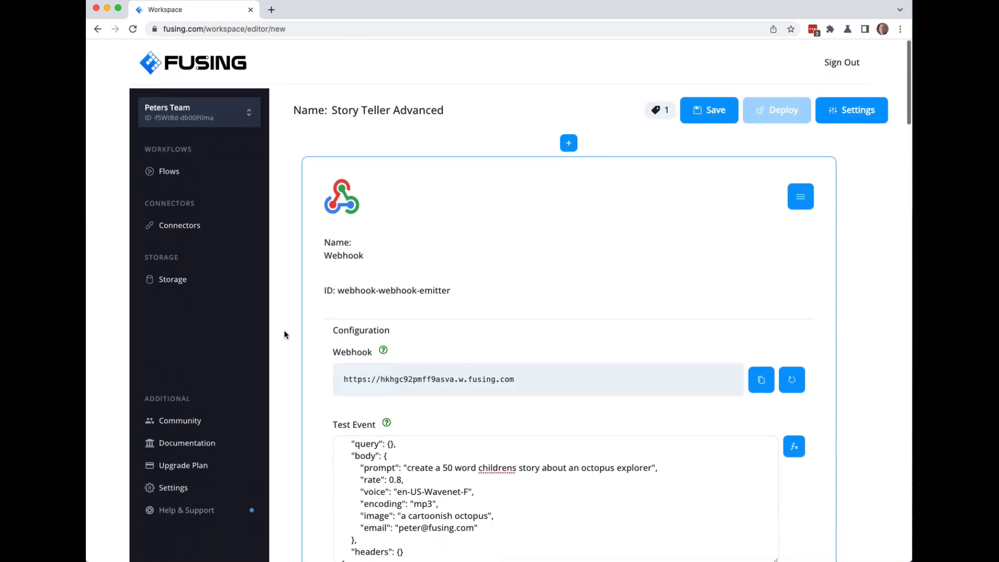
Copy the Voice expression and make Speaking Rate ($.trigger.event.body.rate).
{"action": "scroll", "coordinate": [285, 335], "scroll_direction": "down", "scroll_amount": 2}
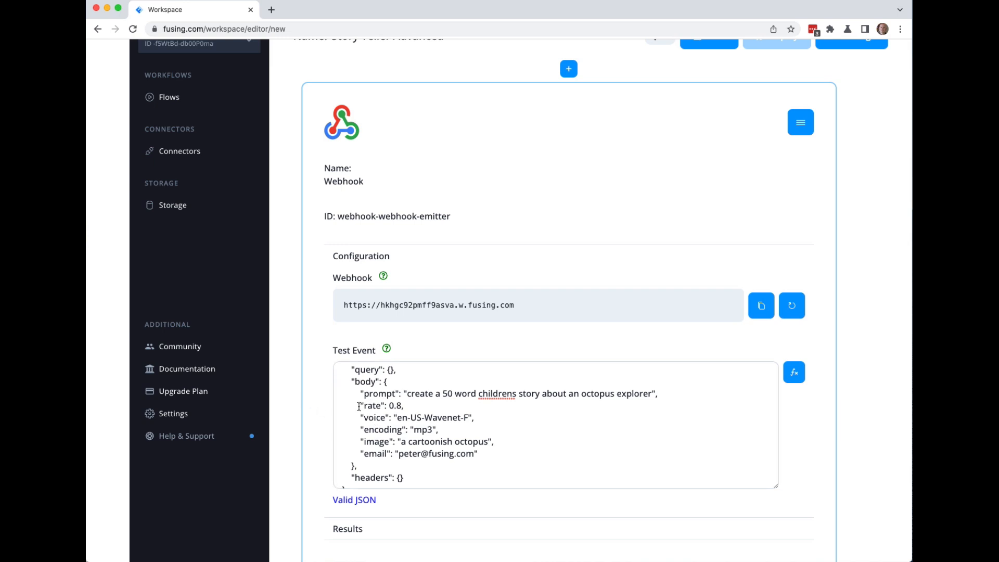
{"action": "scroll", "coordinate": [292, 401], "scroll_direction": "down", "scroll_amount": 20}
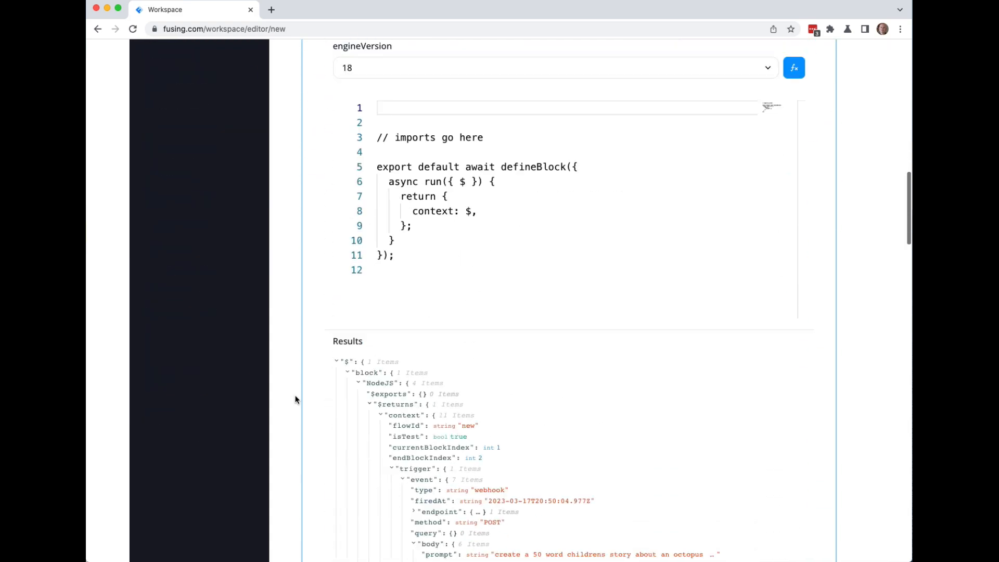
{"action": "scroll", "coordinate": [296, 399], "scroll_direction": "down", "scroll_amount": 20}
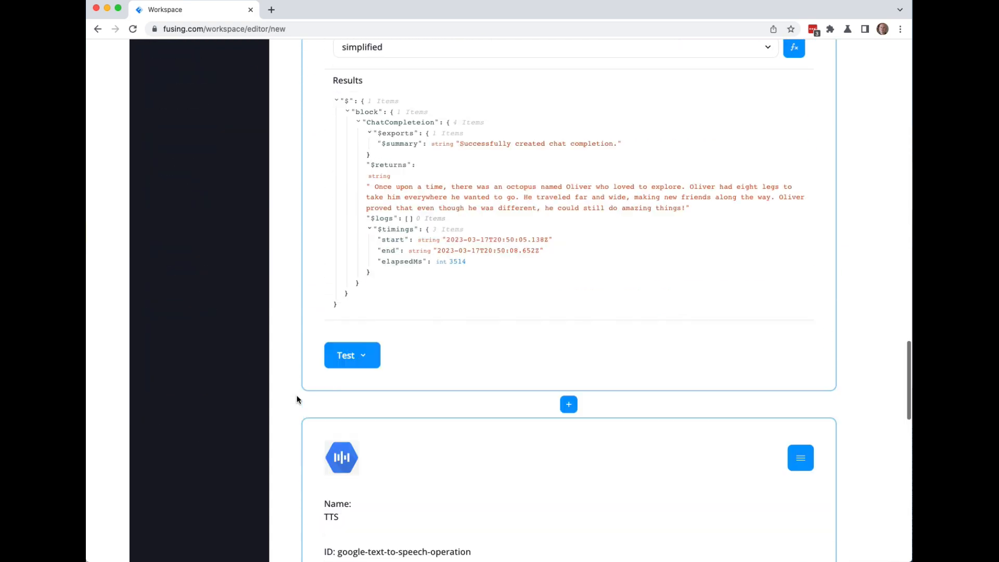
{"action": "scroll", "coordinate": [297, 399], "scroll_direction": "down", "scroll_amount": 12}
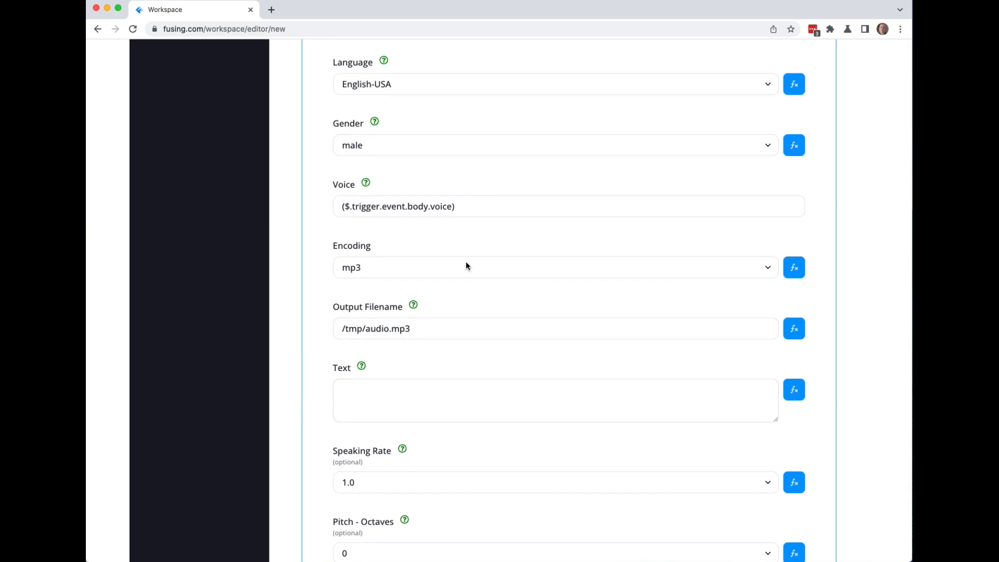
{"action": "left_click_drag", "start_coordinate": [453, 207], "coordinate": [347, 207]}
{"action": "key", "text": "super+c"}
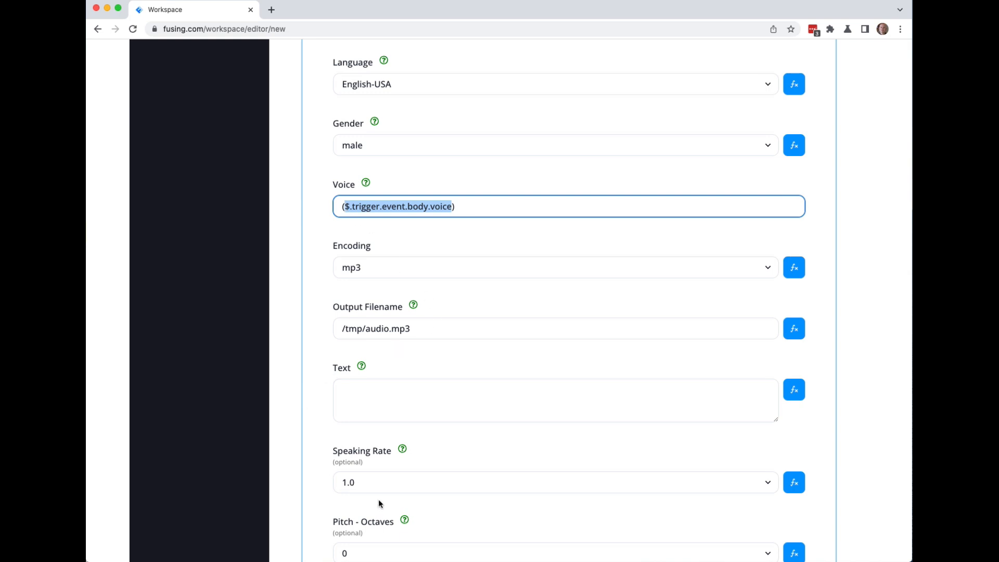
{"action": "left_click", "coordinate": [795, 484]}
{"action": "left_click", "coordinate": [345, 484]}
{"action": "key", "text": "super+v"}
{"action": "key", "text": "BackSpace"}
{"action": "key", "text": "BackSpace"}
{"action": "key", "text": "BackSpace"}
{"action": "key", "text": "BackSpace"}
{"action": "key", "text": "BackSpace"}
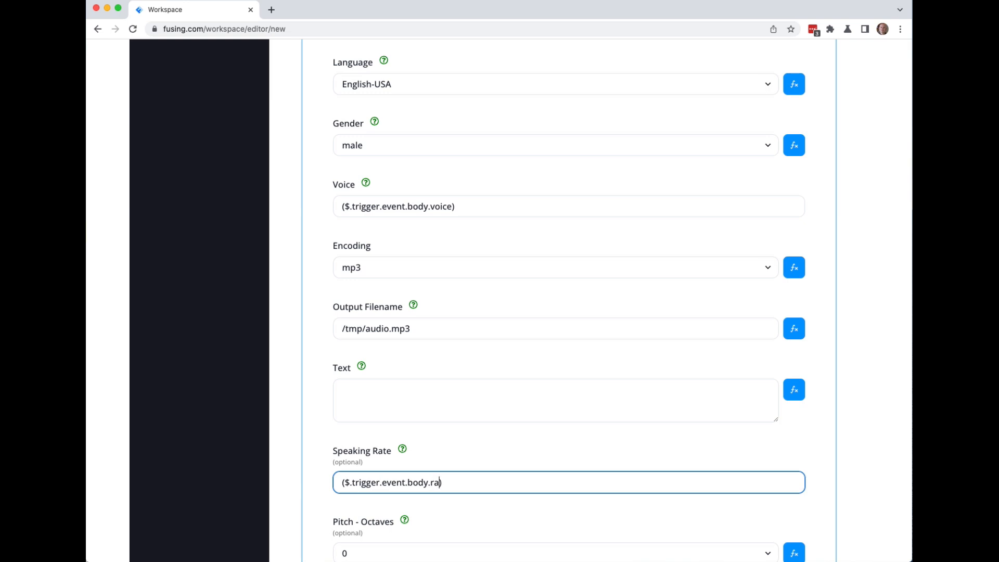
{"action": "scroll", "coordinate": [290, 501], "scroll_direction": "down", "scroll_amount": 4}
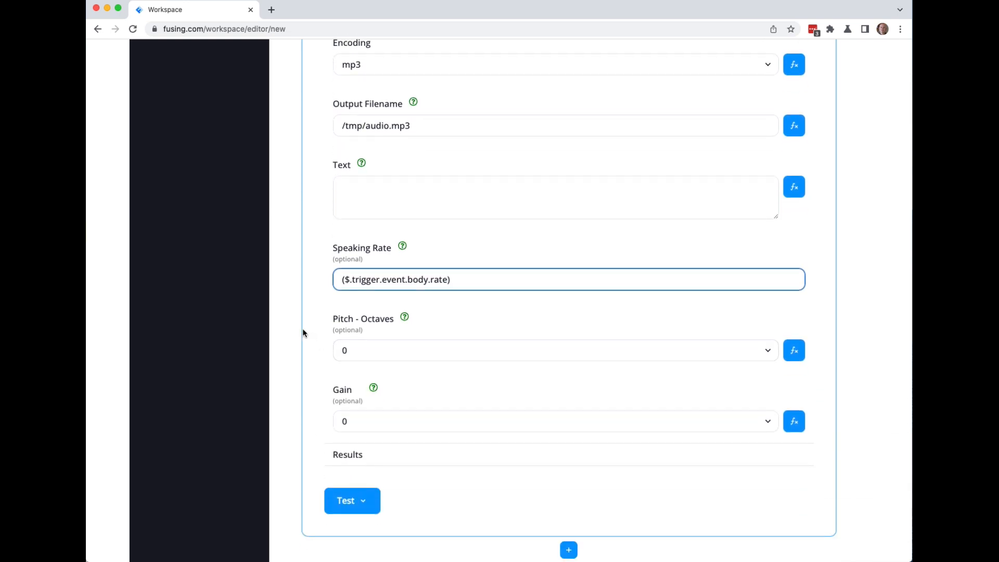
{"action": "scroll", "coordinate": [284, 322], "scroll_direction": "up", "scroll_amount": 4}
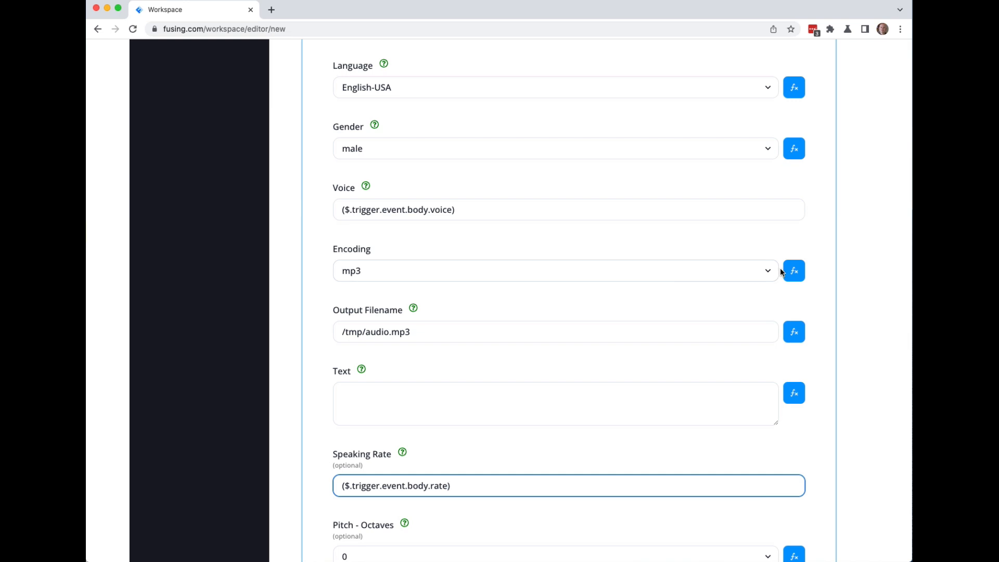
Replace Encoding's mp3 with the expression ($.trigger.event.body.encoding).
{"action": "left_click", "coordinate": [795, 271]}
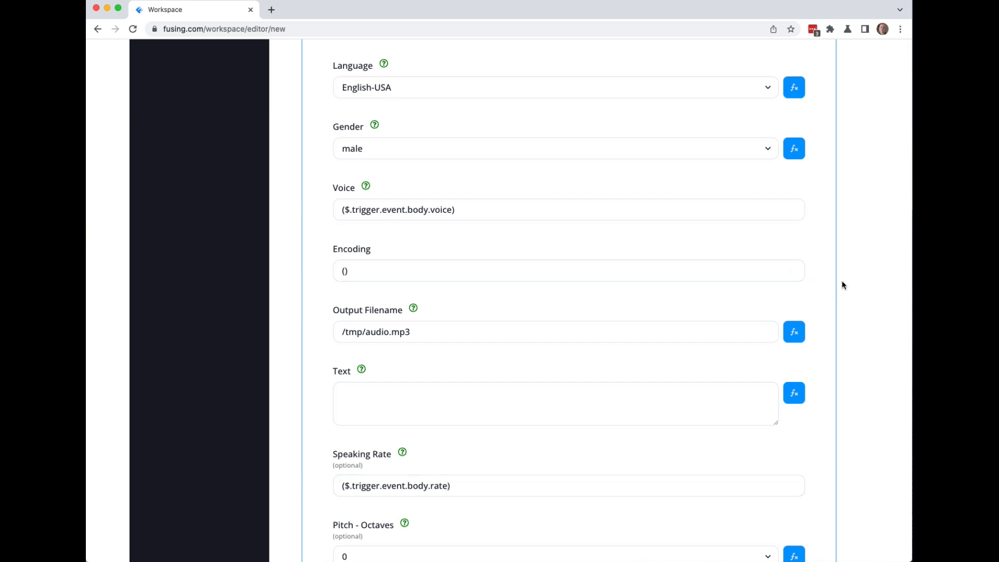
{"action": "left_click", "coordinate": [344, 272]}
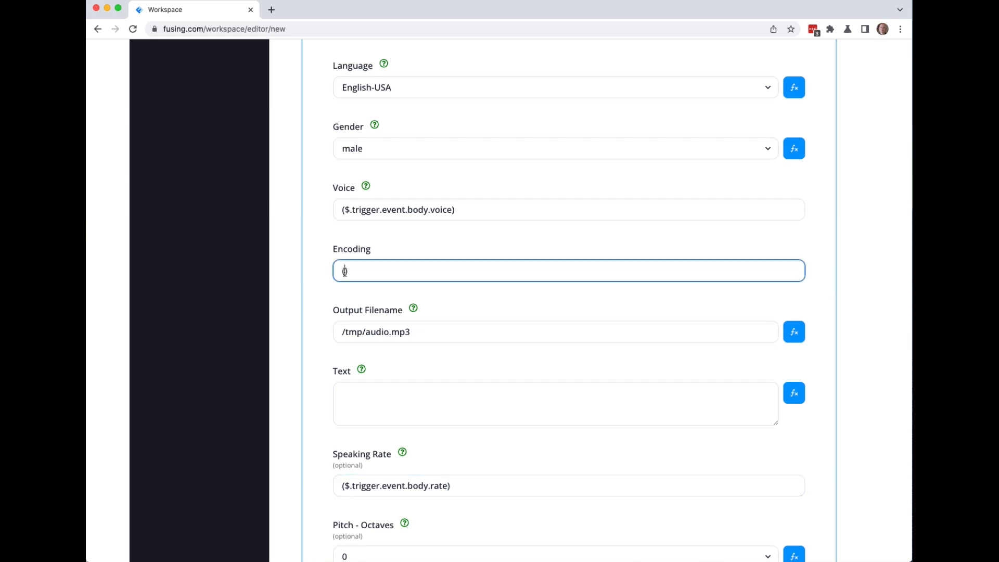
{"action": "key", "text": "super+v"}
{"action": "key", "text": "BackSpace"}
{"action": "key", "text": "BackSpace"}
{"action": "key", "text": "BackSpace"}
{"action": "key", "text": "BackSpace"}
{"action": "key", "text": "BackSpace"}
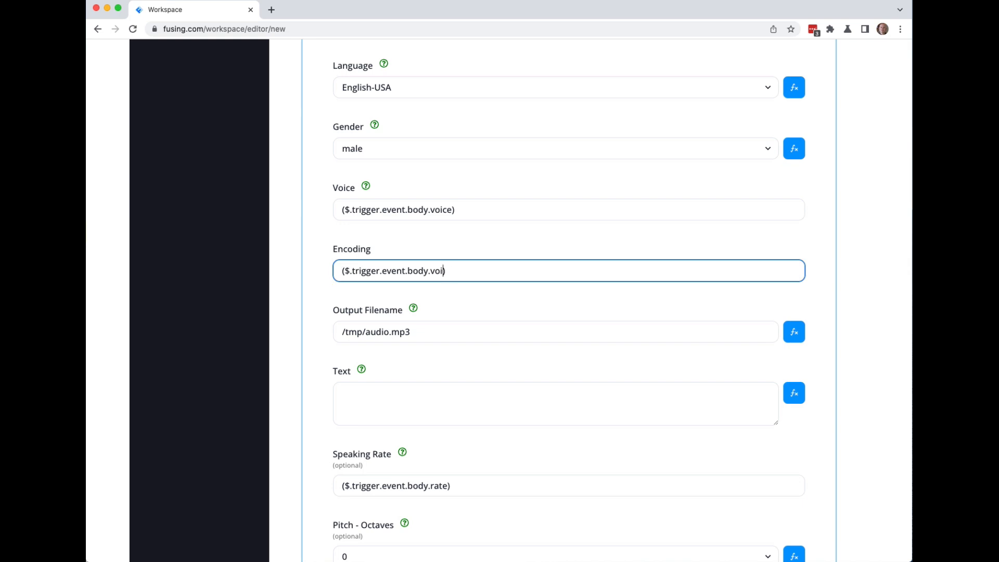
{"action": "type", "text": "encoding"}
{"action": "left_click", "coordinate": [816, 243]}
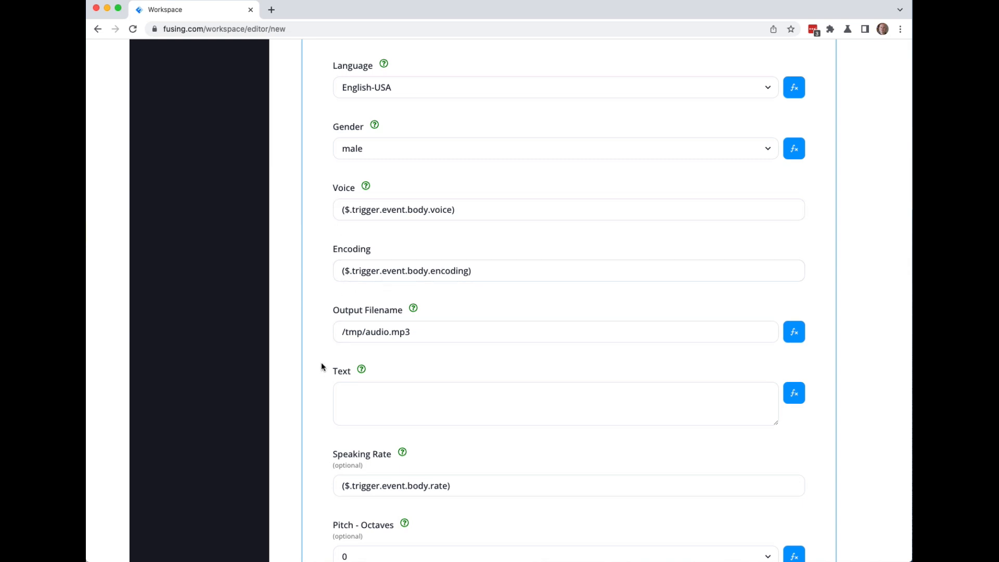
{"action": "scroll", "coordinate": [286, 271], "scroll_direction": "down", "scroll_amount": 1}
Save the Story Teller Advanced flow.
{"action": "scroll", "coordinate": [287, 271], "scroll_direction": "up", "scroll_amount": 5}
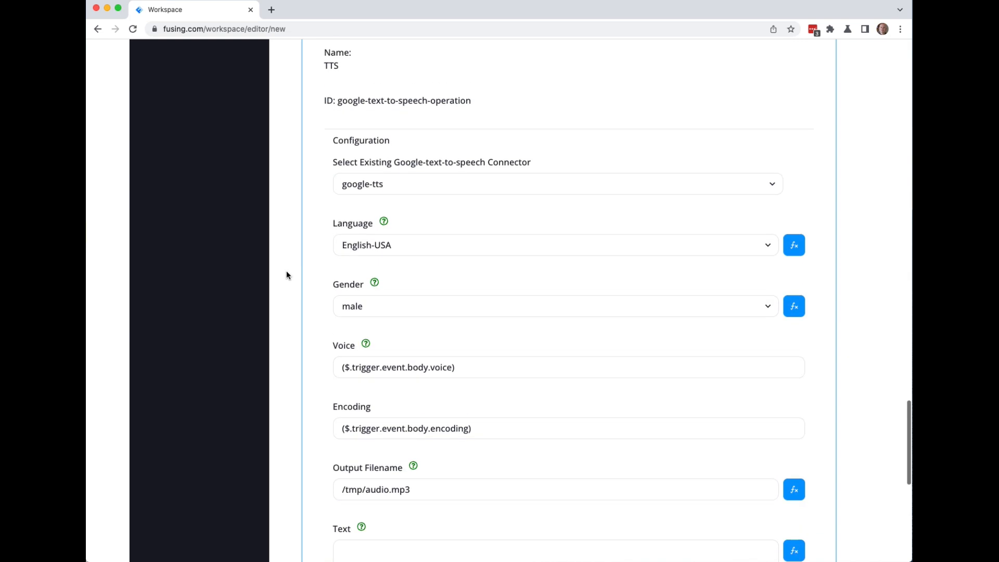
{"action": "scroll", "coordinate": [286, 270], "scroll_direction": "down", "scroll_amount": 3}
{"action": "left_click", "coordinate": [435, 380]}
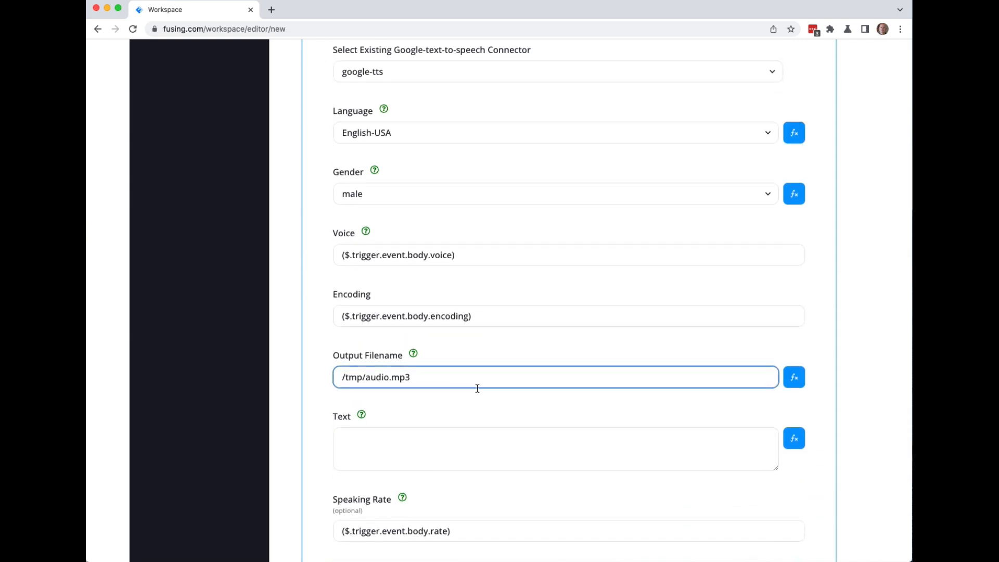
{"action": "scroll", "coordinate": [884, 359], "scroll_direction": "up", "scroll_amount": 15}
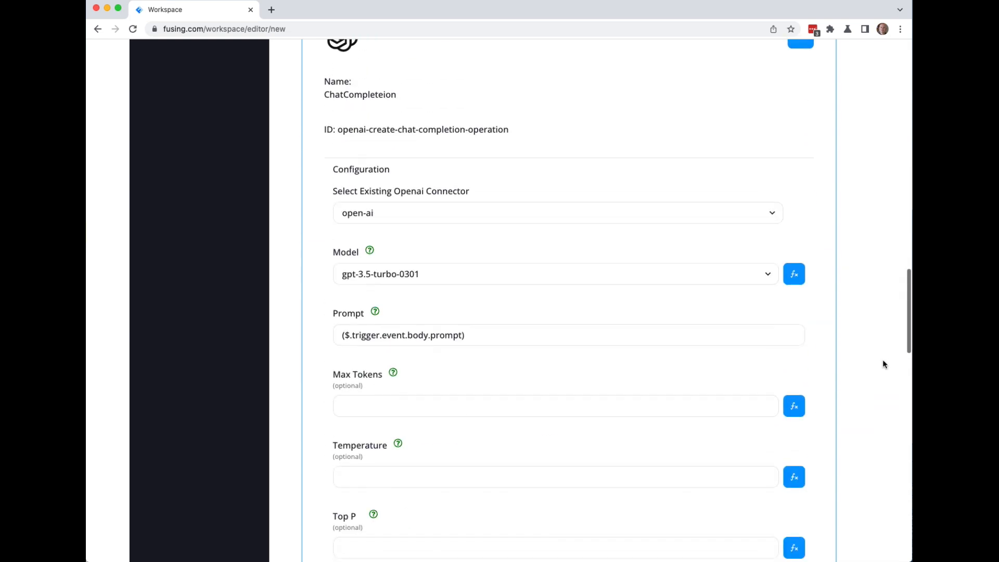
{"action": "scroll", "coordinate": [881, 358], "scroll_direction": "up", "scroll_amount": 5}
{"action": "left_click", "coordinate": [705, 110]}
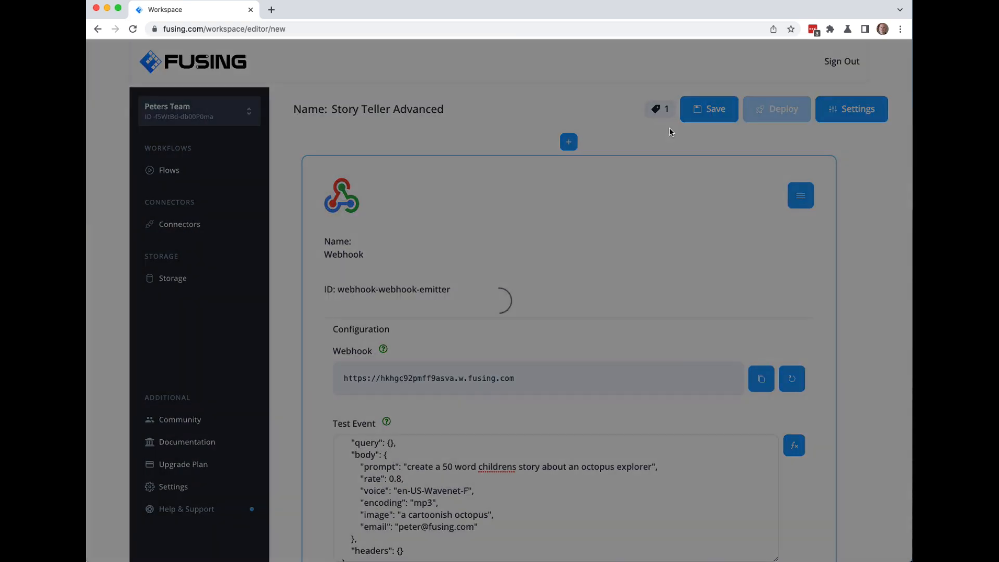
Return to the TTS block and select its Text field.
{"action": "scroll", "coordinate": [287, 239], "scroll_direction": "down", "scroll_amount": 20}
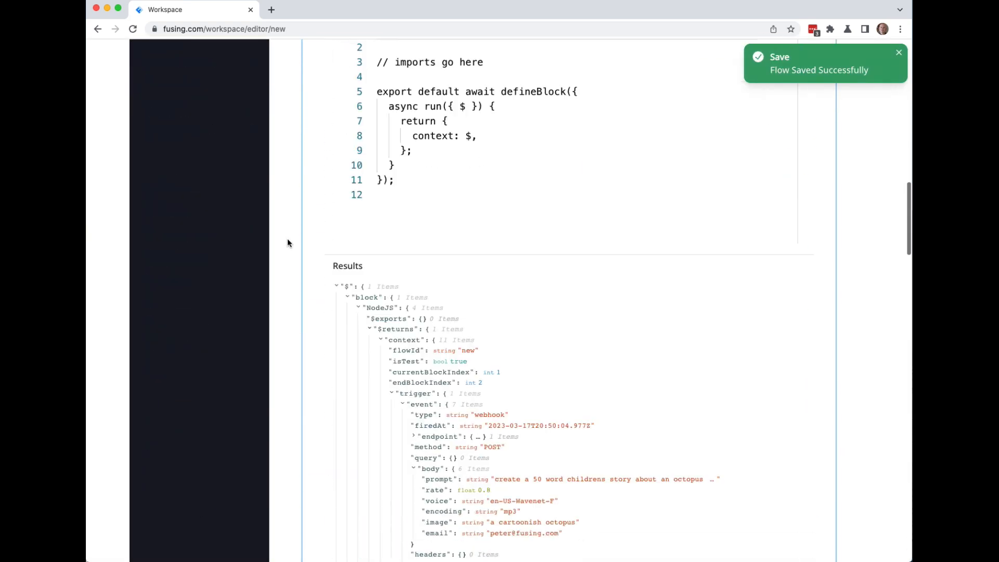
{"action": "scroll", "coordinate": [287, 243], "scroll_direction": "down", "scroll_amount": 20}
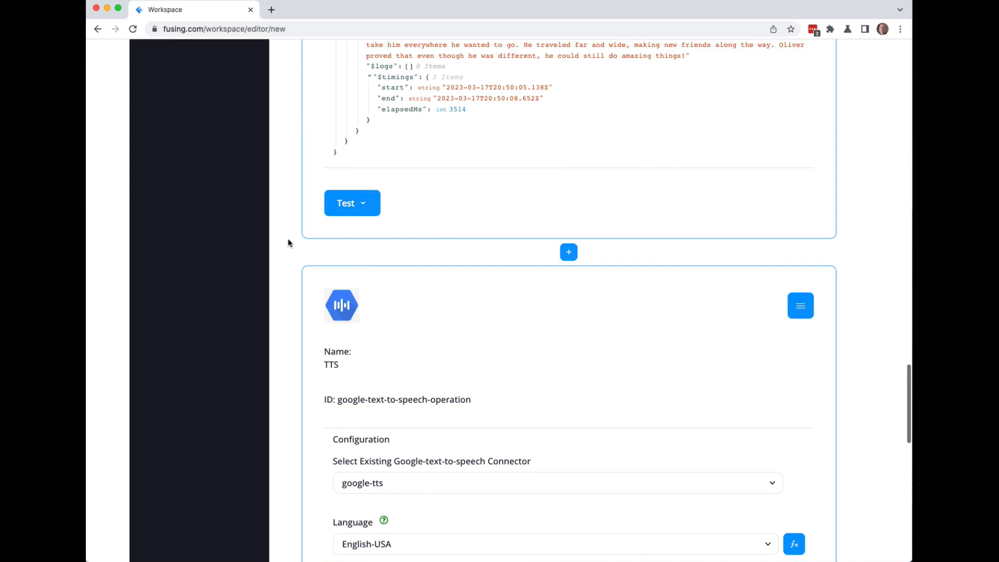
{"action": "scroll", "coordinate": [289, 244], "scroll_direction": "down", "scroll_amount": 5}
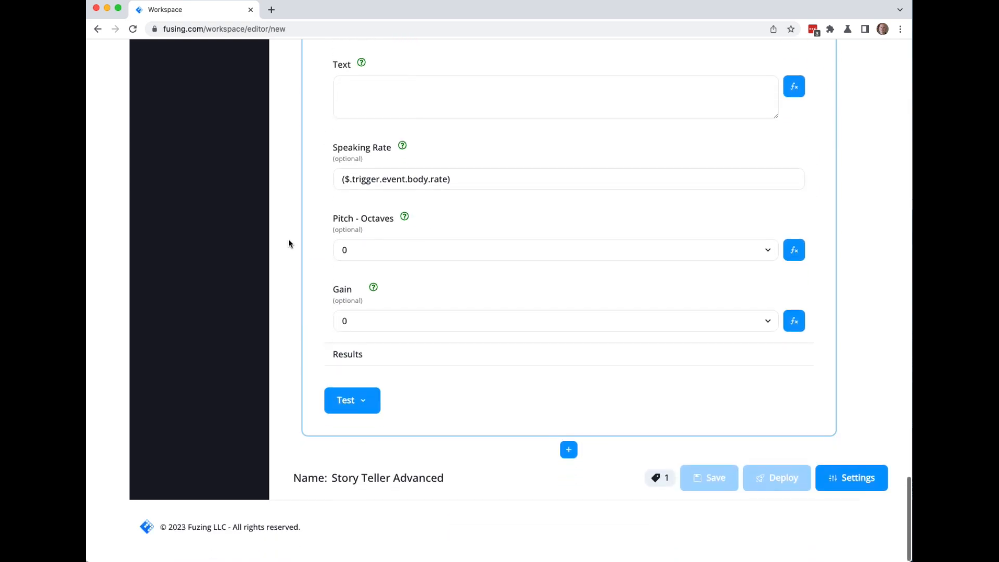
{"action": "scroll", "coordinate": [288, 240], "scroll_direction": "up", "scroll_amount": 10}
{"action": "scroll", "coordinate": [289, 242], "scroll_direction": "down", "scroll_amount": 5}
{"action": "scroll", "coordinate": [289, 245], "scroll_direction": "down", "scroll_amount": 1}
{"action": "left_click", "coordinate": [376, 309]}
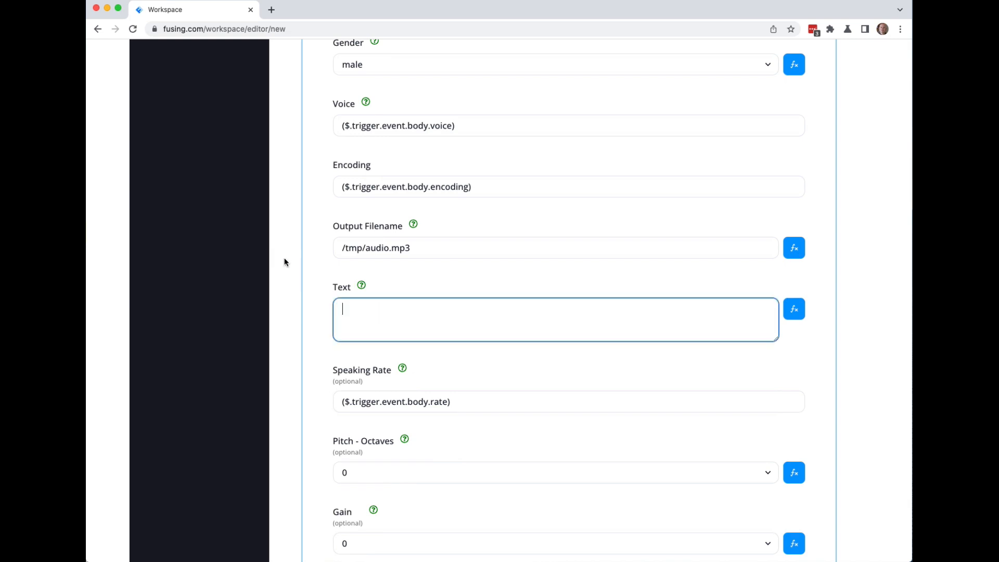
{"action": "scroll", "coordinate": [283, 258], "scroll_direction": "up", "scroll_amount": 15}
Copy the $returns reference to the generated story from the Results.
{"action": "mouse_move", "coordinate": [431, 290]}
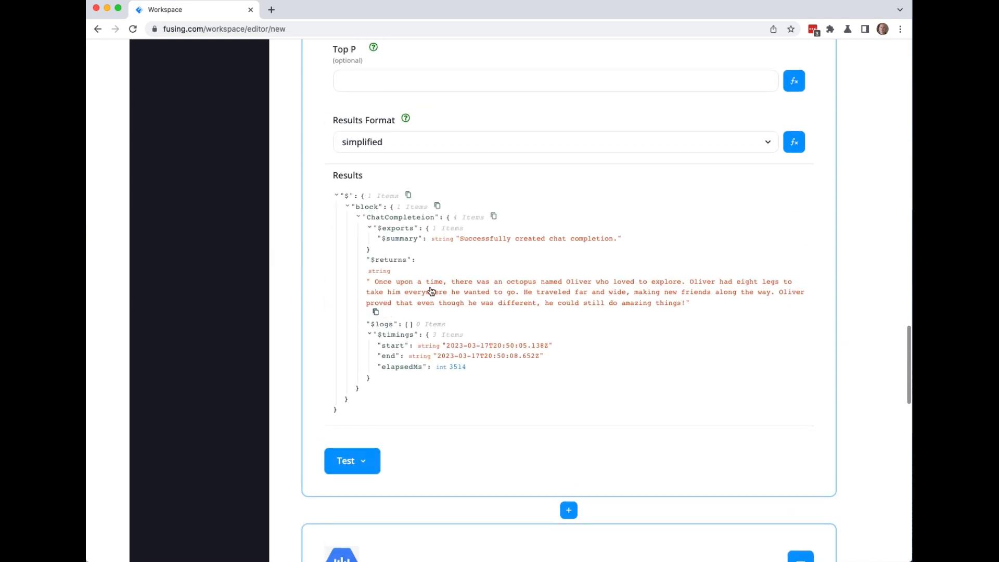
{"action": "left_click", "coordinate": [377, 314]}
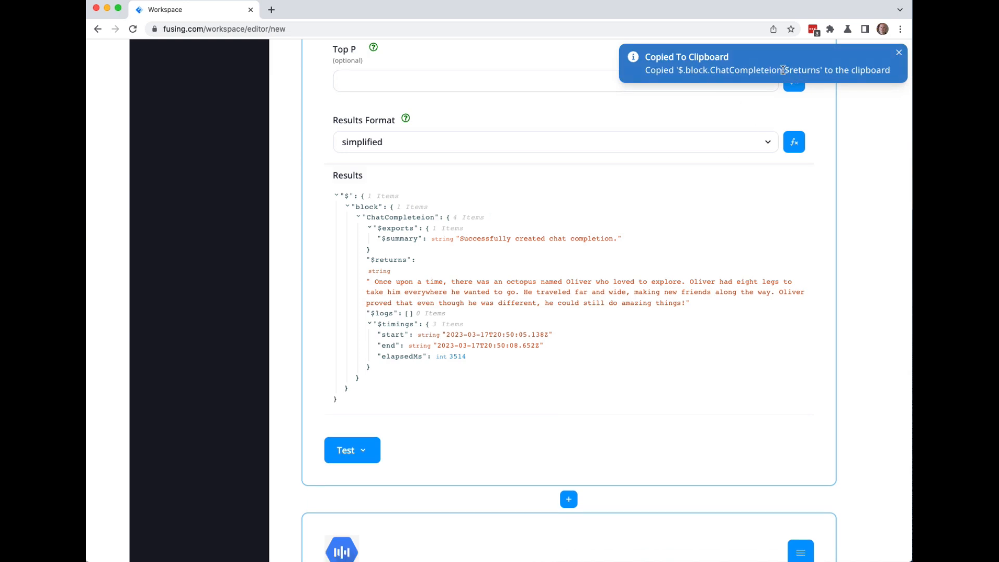
{"action": "scroll", "coordinate": [301, 202], "scroll_direction": "up", "scroll_amount": 5}
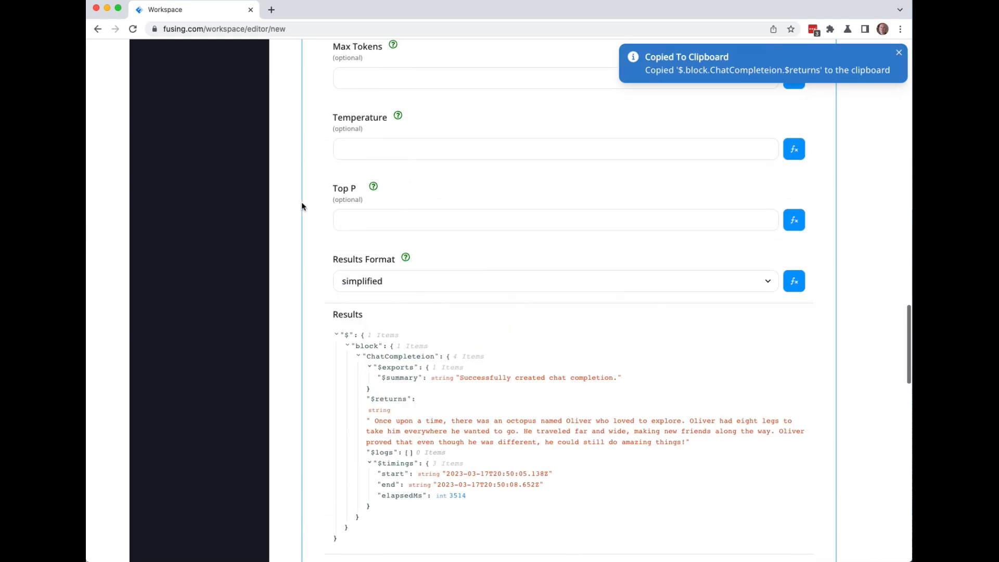
{"action": "scroll", "coordinate": [301, 201], "scroll_direction": "up", "scroll_amount": 5}
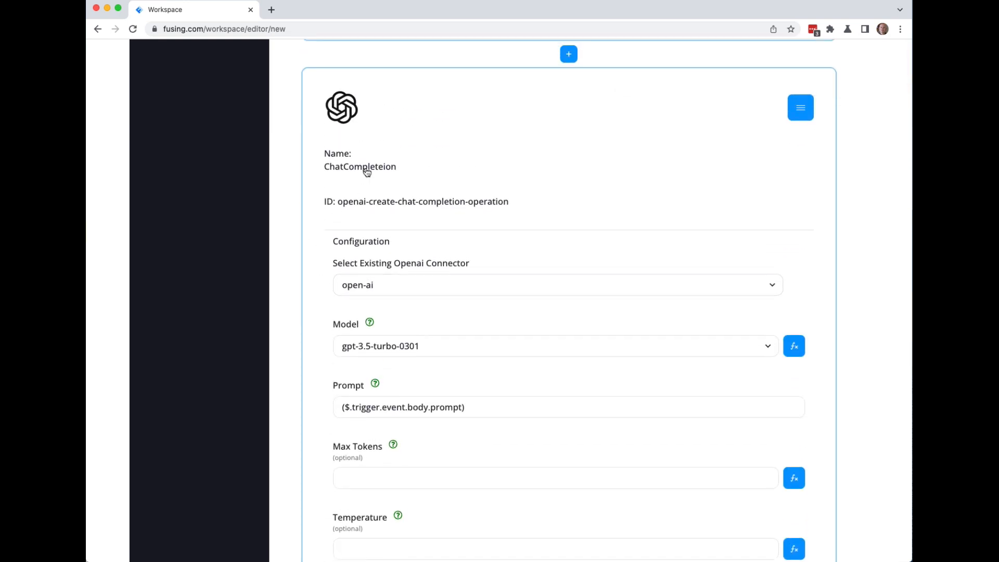
Rename the ChatCompleteion block to ChatCompletion by deleting the extra 'e'.
{"action": "left_click", "coordinate": [428, 168]}
{"action": "left_click", "coordinate": [393, 172]}
{"action": "key", "text": "BackSpace"}
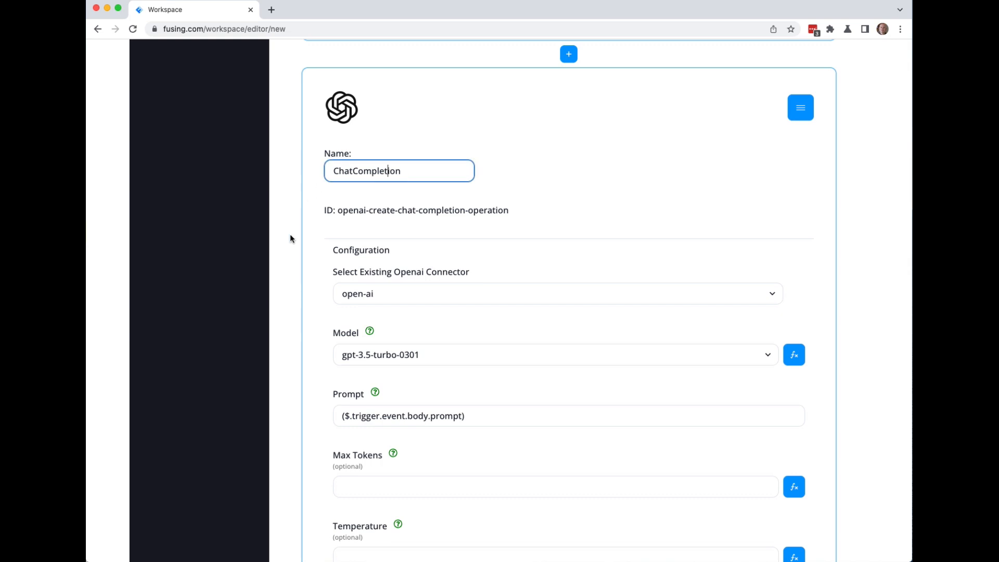
{"action": "scroll", "coordinate": [290, 239], "scroll_direction": "down", "scroll_amount": 4}
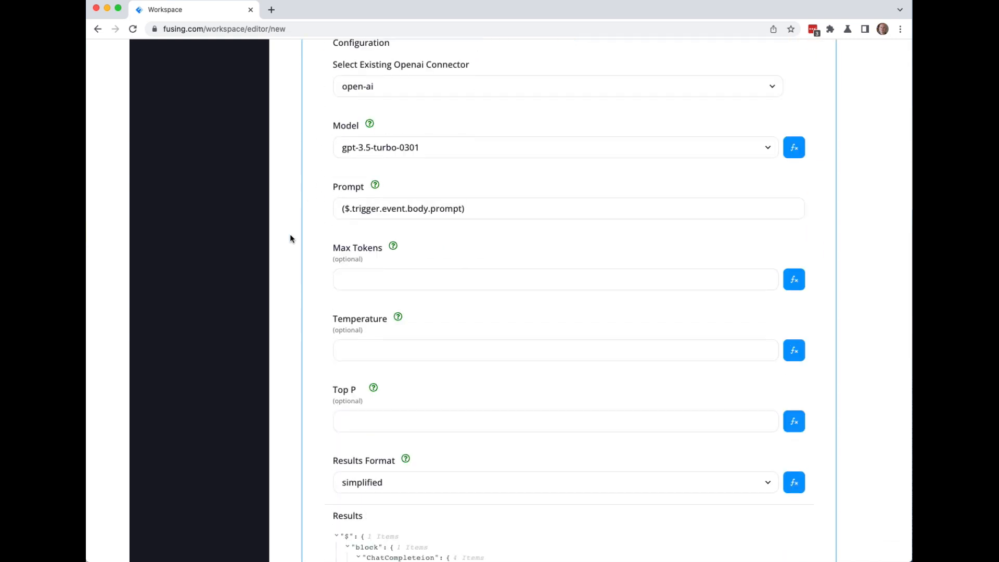
{"action": "scroll", "coordinate": [290, 238], "scroll_direction": "down", "scroll_amount": 9}
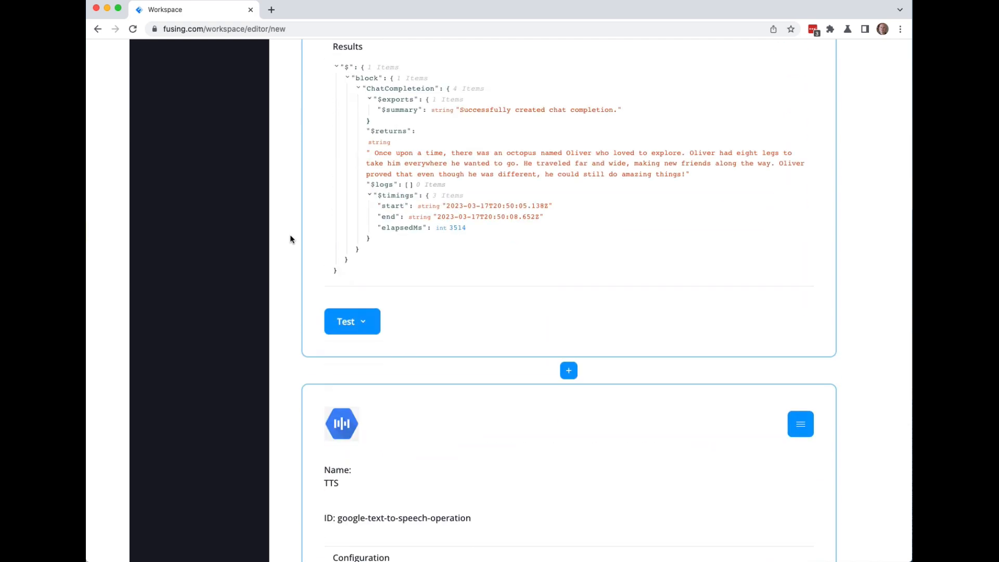
{"action": "scroll", "coordinate": [290, 238], "scroll_direction": "down", "scroll_amount": 4}
{"action": "scroll", "coordinate": [291, 234], "scroll_direction": "up", "scroll_amount": 3}
{"action": "scroll", "coordinate": [291, 236], "scroll_direction": "down", "scroll_amount": 5}
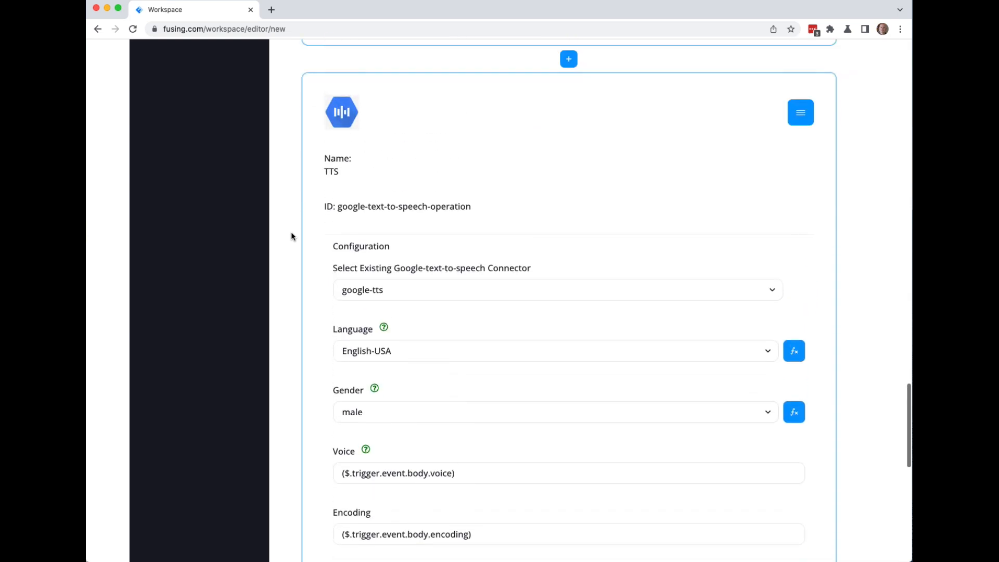
{"action": "scroll", "coordinate": [292, 234], "scroll_direction": "up", "scroll_amount": 7}
Test from start to ChatCompletion, then copy $.block.ChatCompletion.$returns from the new Ollie story.
{"action": "scroll", "coordinate": [364, 376], "scroll_direction": "down", "scroll_amount": 13}
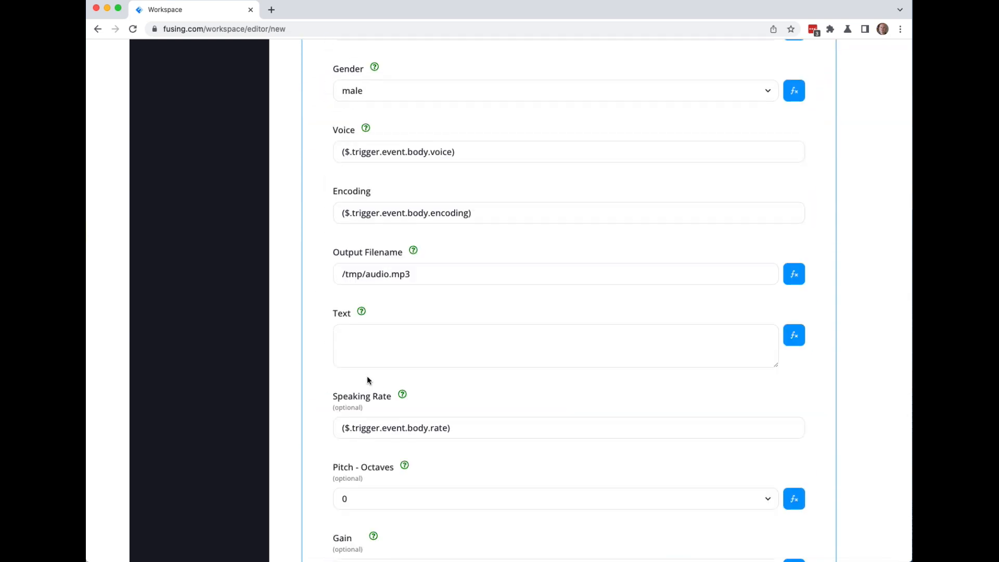
{"action": "scroll", "coordinate": [292, 275], "scroll_direction": "up", "scroll_amount": 9}
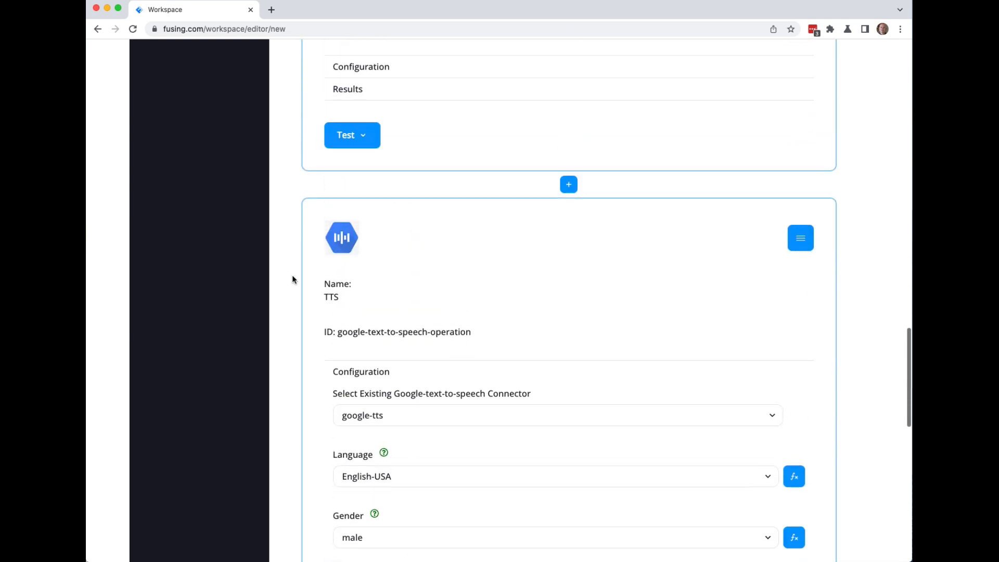
{"action": "left_click", "coordinate": [365, 134]}
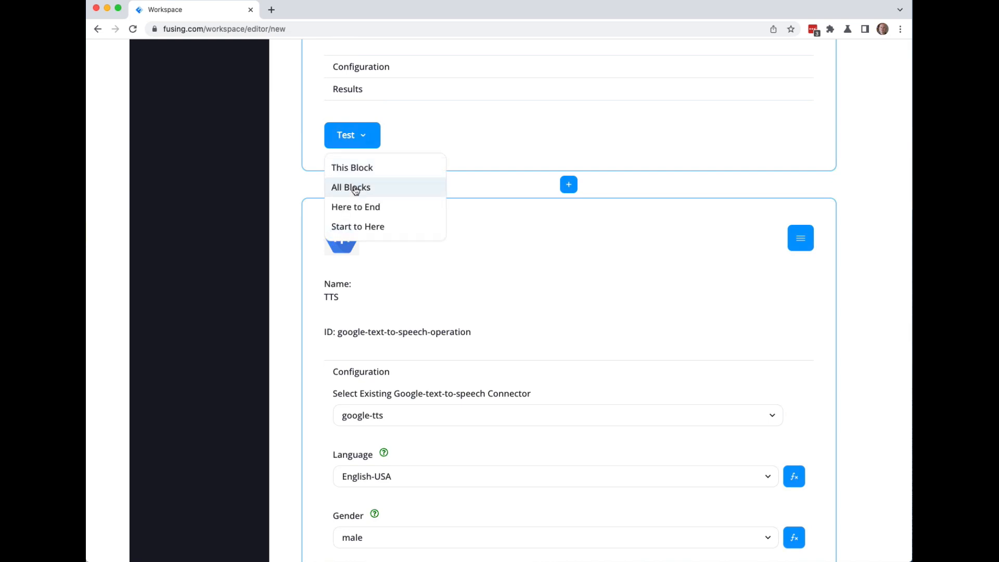
{"action": "left_click", "coordinate": [356, 229]}
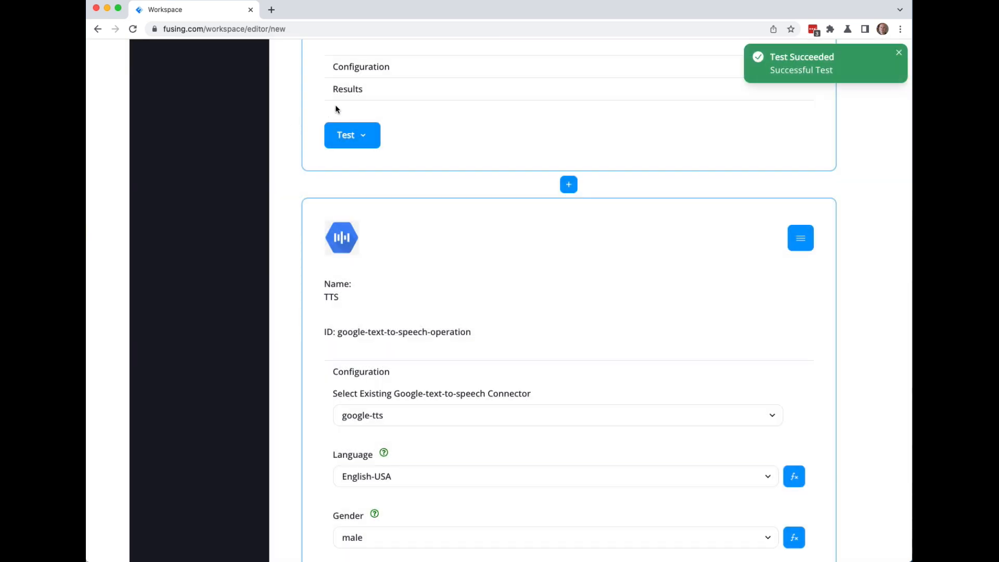
{"action": "left_click", "coordinate": [341, 93]}
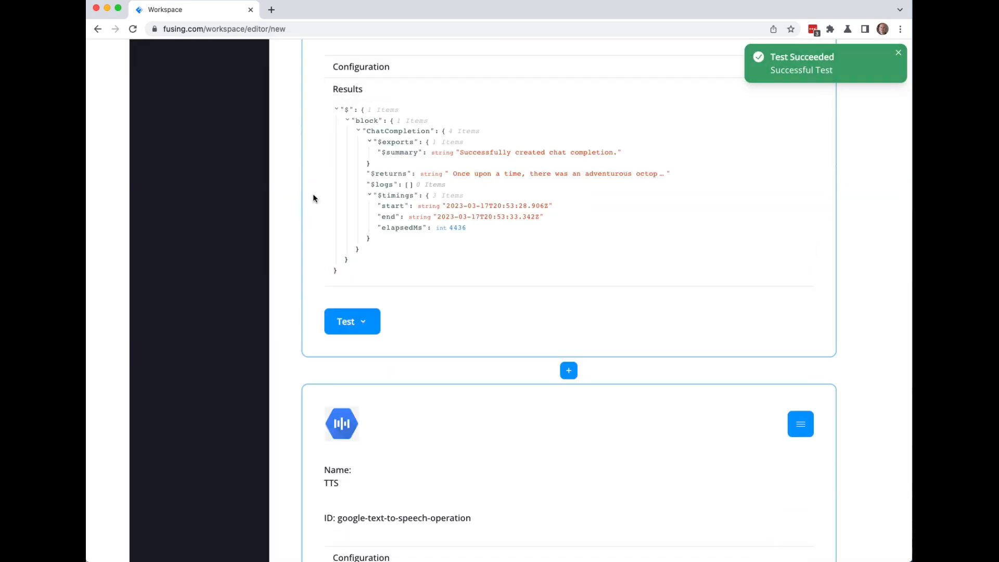
{"action": "left_click", "coordinate": [479, 179]}
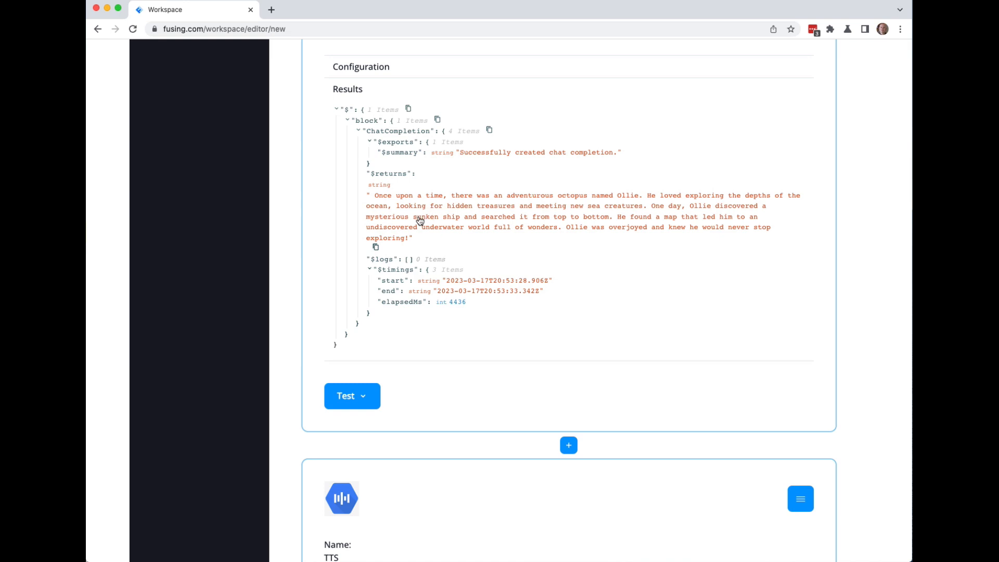
{"action": "left_click", "coordinate": [376, 248]}
{"action": "scroll", "coordinate": [280, 192], "scroll_direction": "down", "scroll_amount": 10}
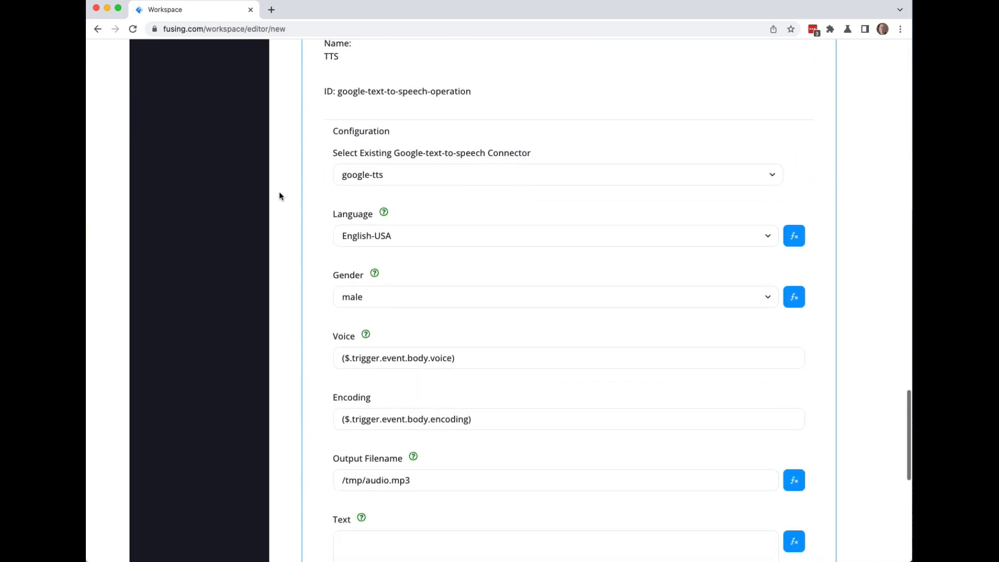
Set the TTS Text to ($.block.ChatCompletion.$returns), removing the doubled parenthesis.
{"action": "scroll", "coordinate": [279, 197], "scroll_direction": "down", "scroll_amount": 3}
{"action": "left_click", "coordinate": [349, 404]}
{"action": "scroll", "coordinate": [350, 403], "scroll_direction": "down", "scroll_amount": 5}
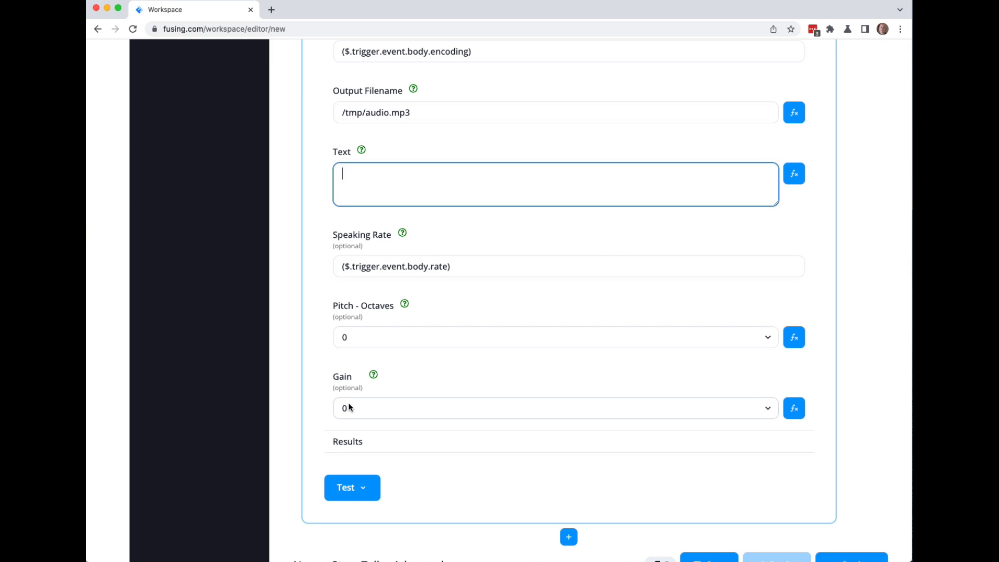
{"action": "type", "text": "("}
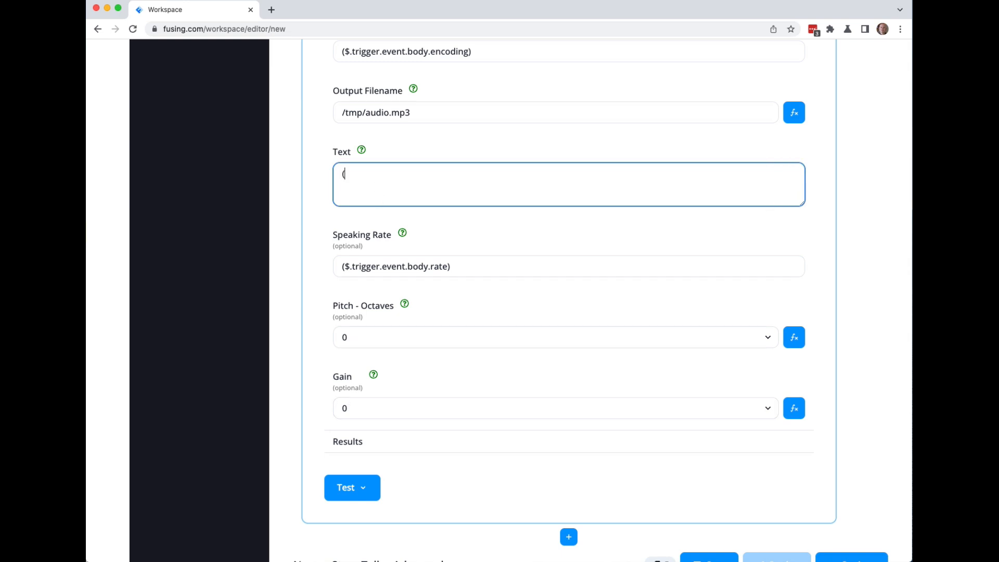
{"action": "key", "text": "super+v"}
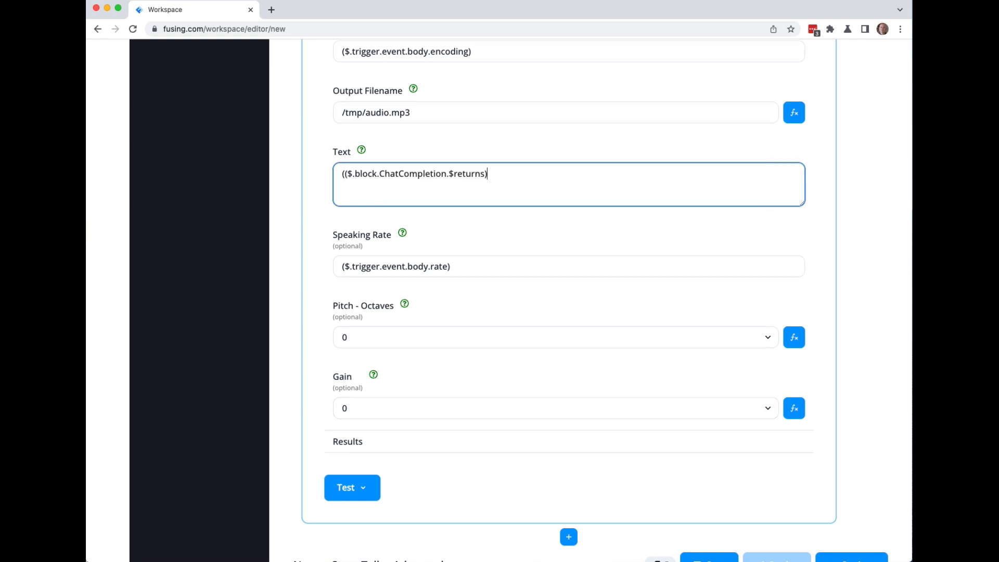
{"action": "left_click", "coordinate": [348, 175]}
{"action": "key", "text": "BackSpace"}
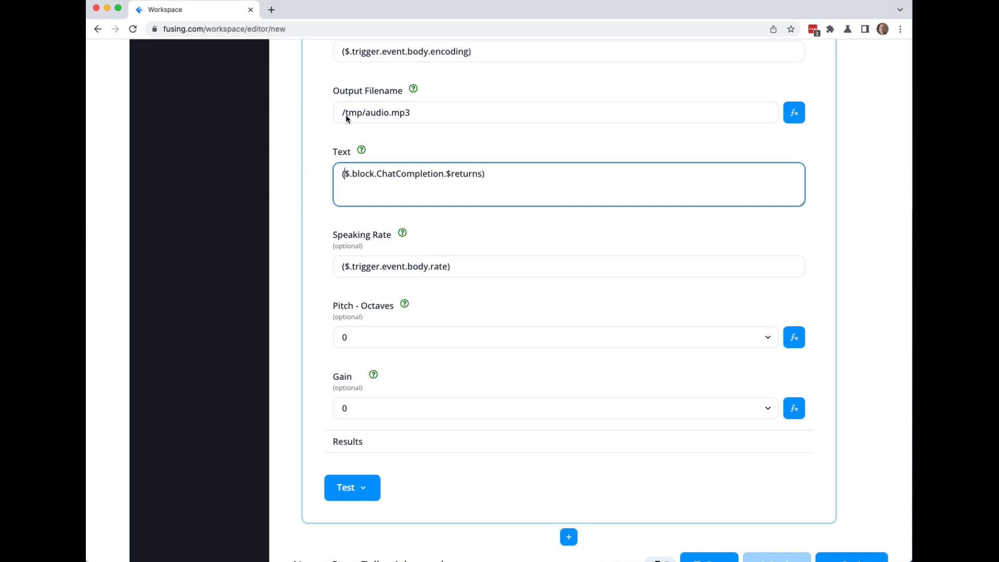
{"action": "left_click_drag", "start_coordinate": [420, 115], "coordinate": [324, 111]}
{"action": "scroll", "coordinate": [319, 141], "scroll_direction": "down", "scroll_amount": 2}
Add an OpenAI Create Image block after the TTS block.
{"action": "left_click", "coordinate": [569, 451]}
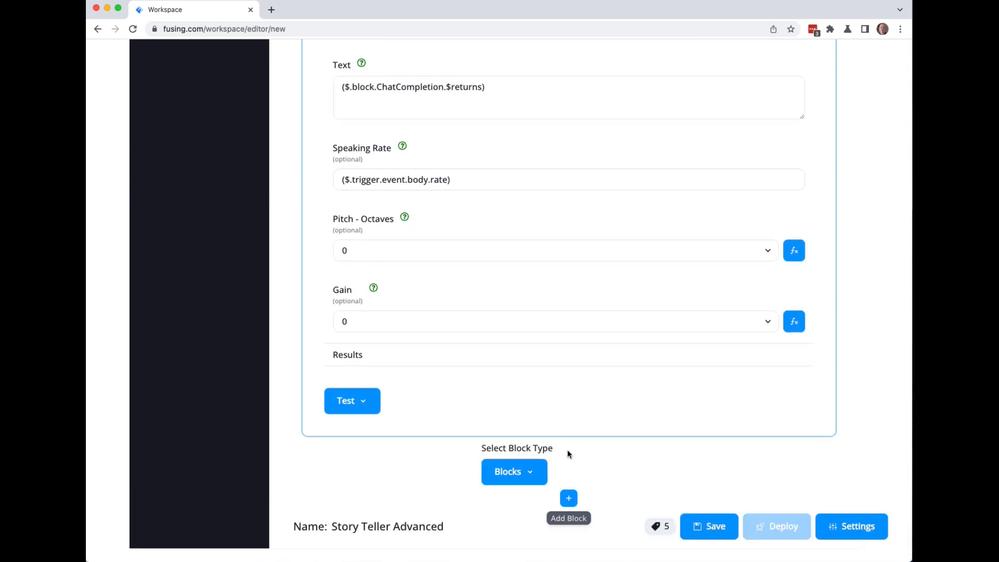
{"action": "left_click", "coordinate": [531, 474]}
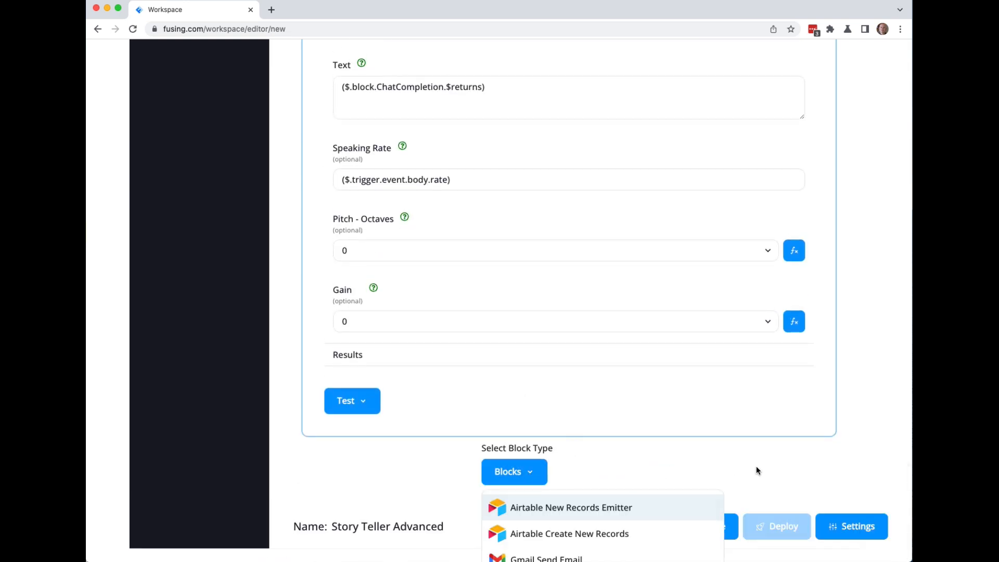
{"action": "scroll", "coordinate": [757, 469], "scroll_direction": "down", "scroll_amount": 5}
{"action": "scroll", "coordinate": [576, 461], "scroll_direction": "down", "scroll_amount": 2}
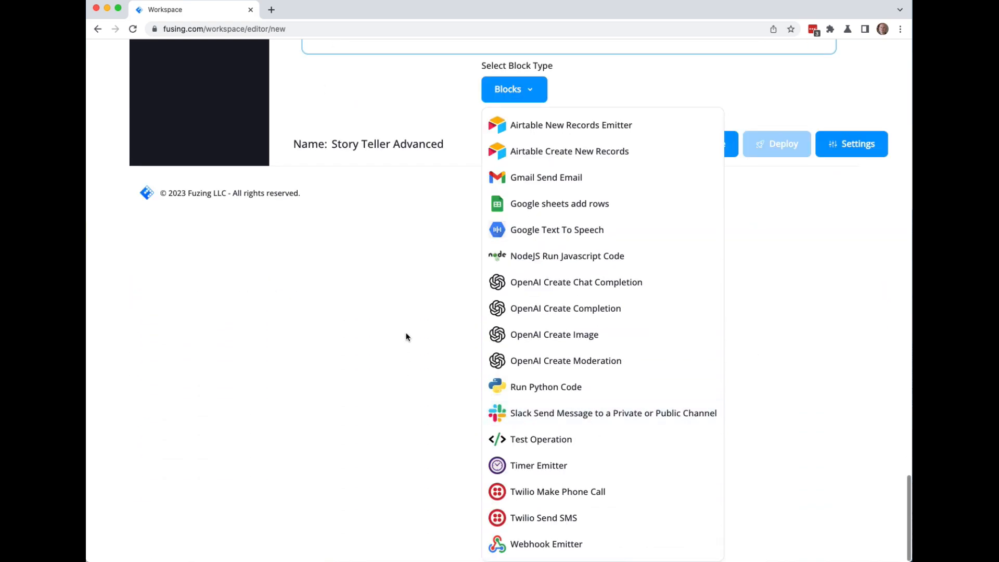
{"action": "left_click", "coordinate": [554, 336]}
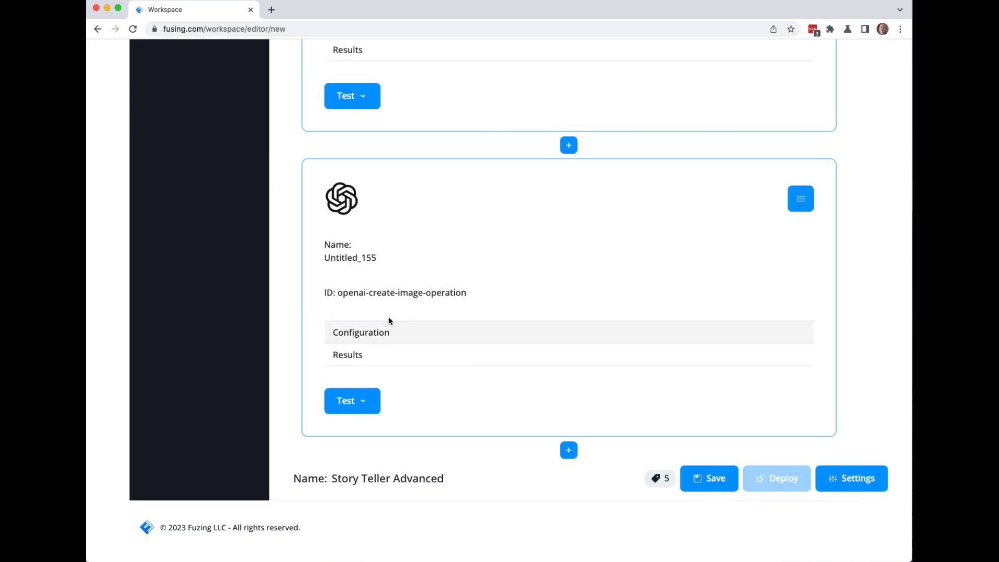
Connect the new image block to the open-ai connector.
{"action": "left_click", "coordinate": [357, 335]}
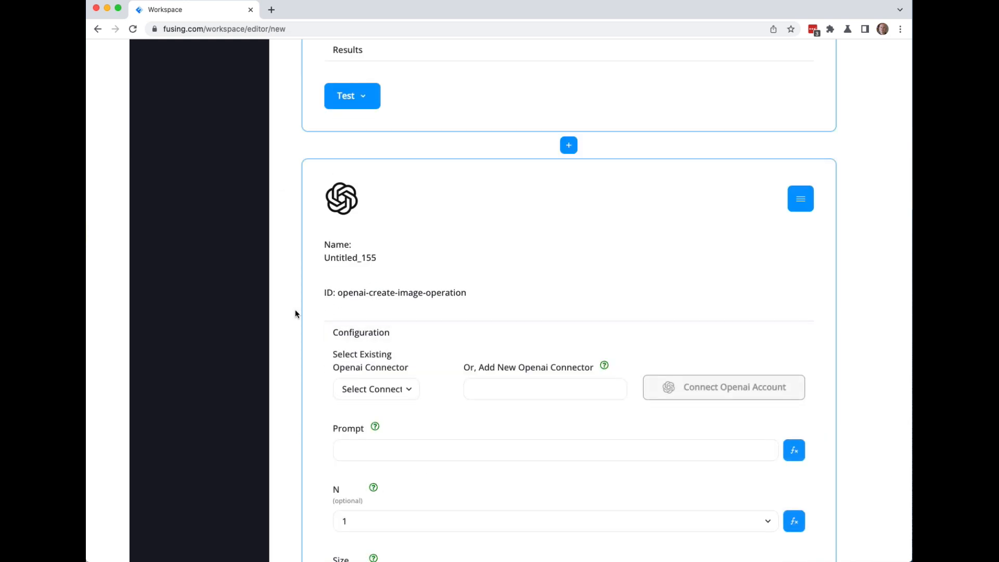
{"action": "scroll", "coordinate": [295, 314], "scroll_direction": "down", "scroll_amount": 2}
{"action": "left_click", "coordinate": [407, 291]}
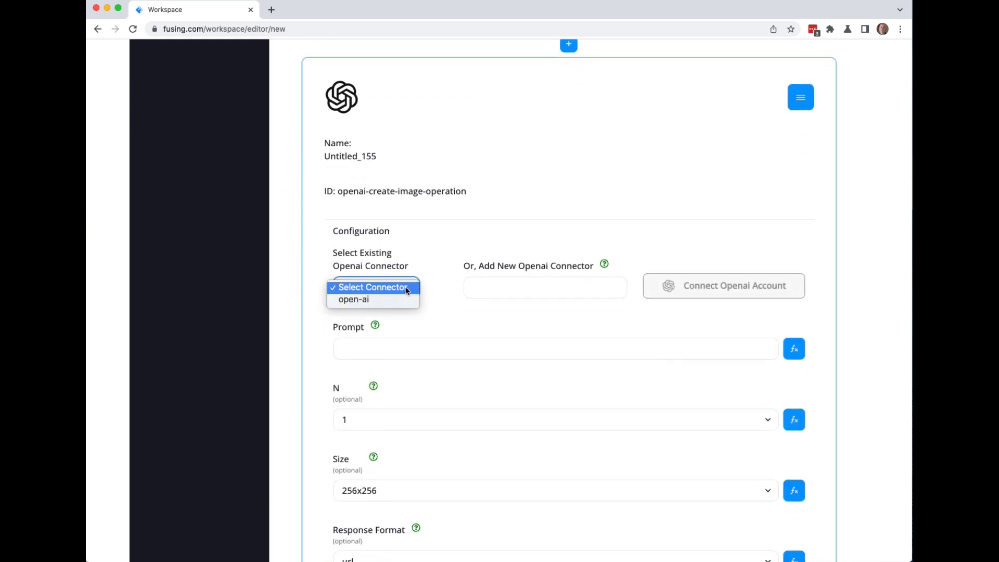
{"action": "left_click", "coordinate": [349, 301]}
Try the ChatCompletion result as an fx prompt expression, then clear the prompt.
{"action": "left_click", "coordinate": [342, 335]}
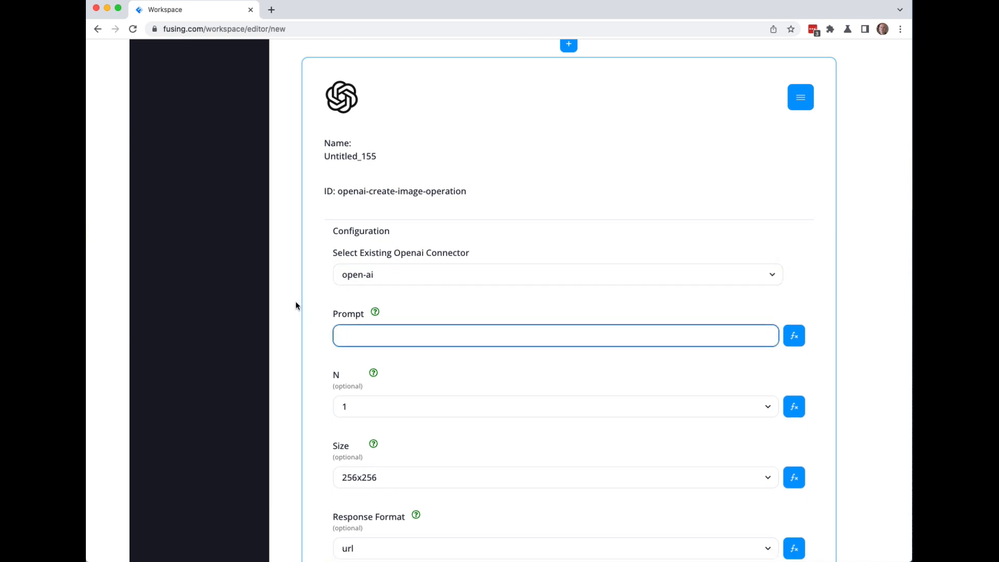
{"action": "left_click", "coordinate": [795, 338]}
{"action": "left_click", "coordinate": [344, 336]}
{"action": "key", "text": "super+v"}
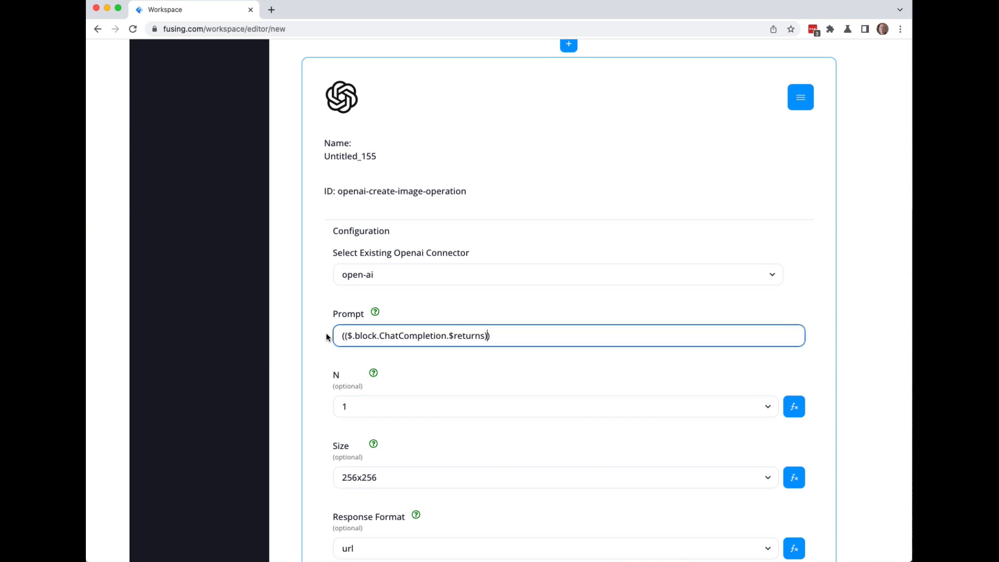
{"action": "key", "text": "BackSpace"}
{"action": "key", "text": "super+a"}
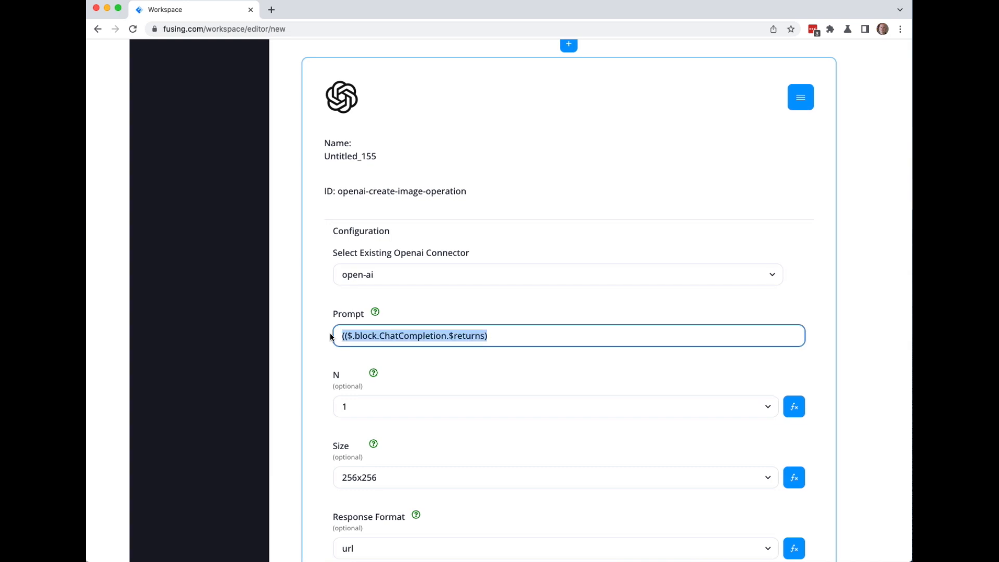
{"action": "key", "text": "BackSpace"}
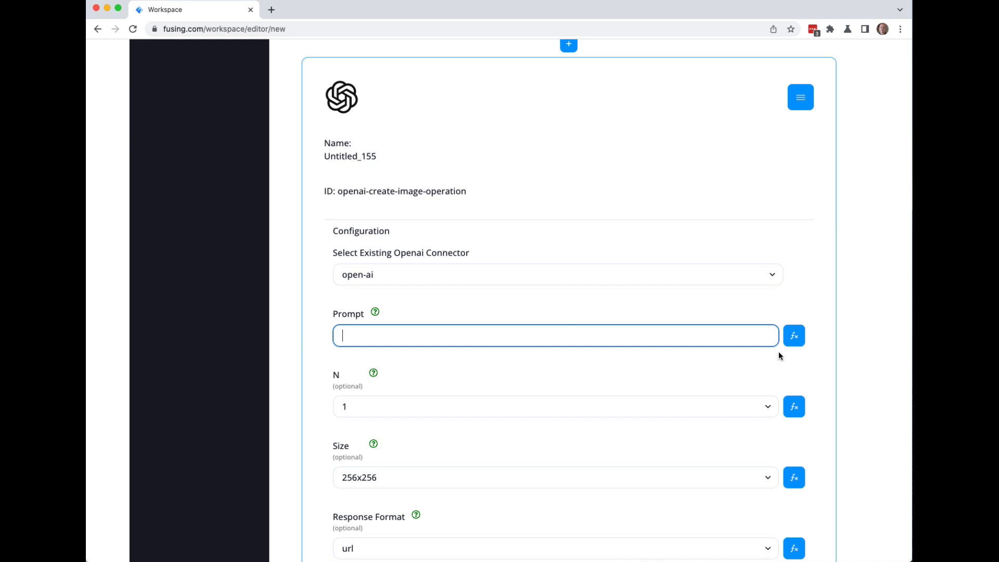
Copy the $.trigger.event.body.voice reference from the TTS Voice field.
{"action": "scroll", "coordinate": [295, 354], "scroll_direction": "down", "scroll_amount": 10}
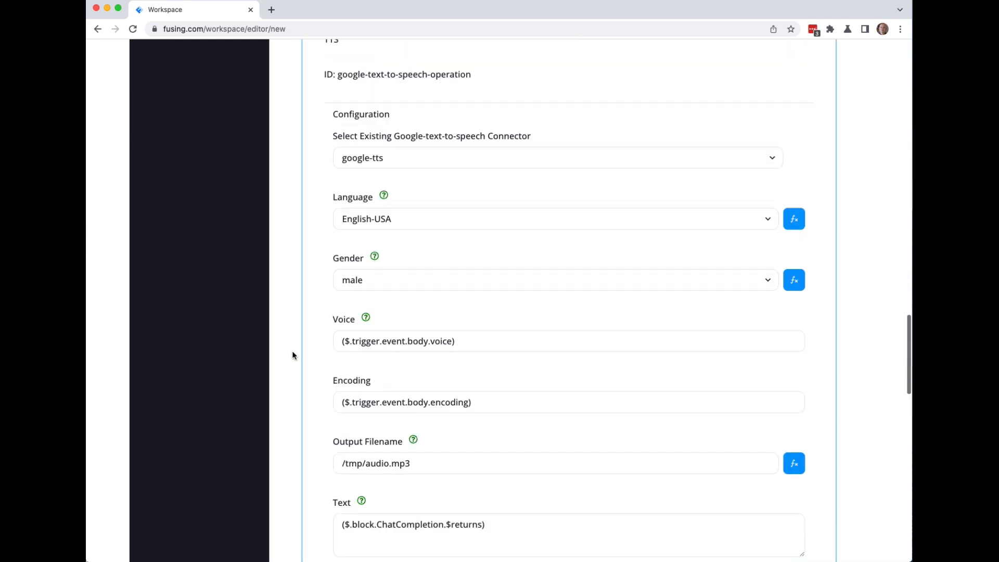
{"action": "left_click_drag", "start_coordinate": [345, 339], "coordinate": [452, 343]}
{"action": "key", "text": "super+c"}
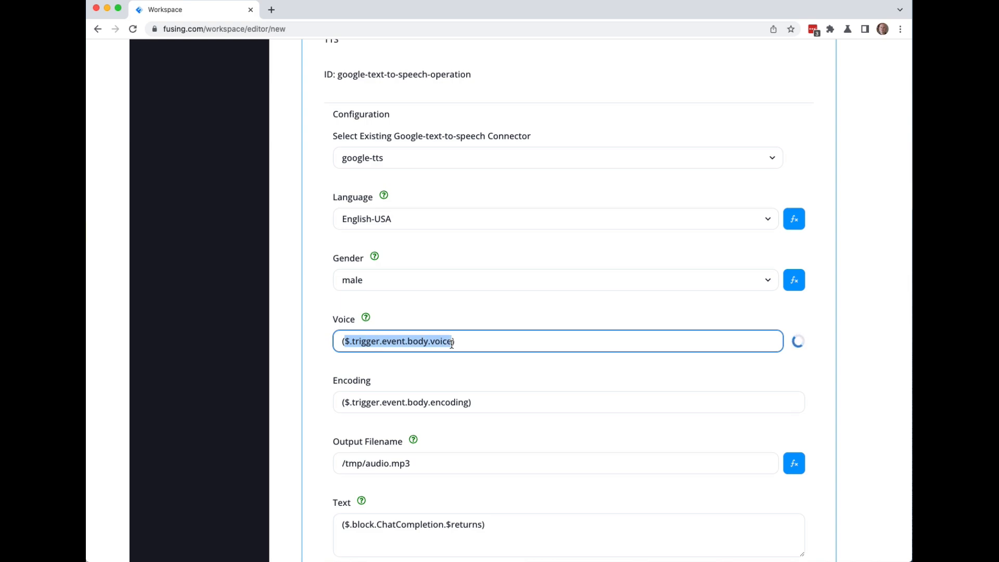
{"action": "scroll", "coordinate": [287, 318], "scroll_direction": "up", "scroll_amount": 4}
{"action": "scroll", "coordinate": [287, 316], "scroll_direction": "up", "scroll_amount": 15}
{"action": "scroll", "coordinate": [286, 322], "scroll_direction": "up", "scroll_amount": 9}
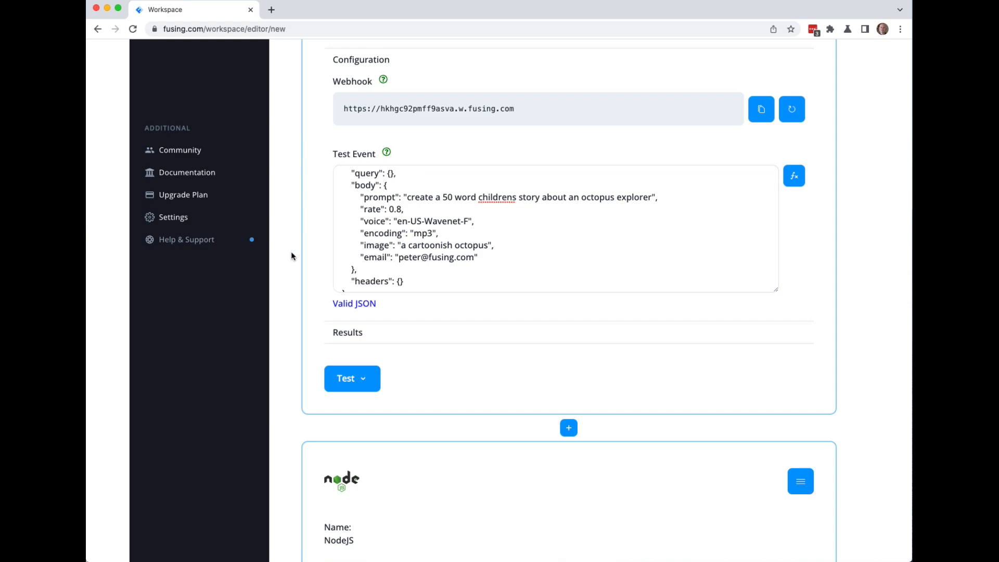
{"action": "scroll", "coordinate": [289, 252], "scroll_direction": "down", "scroll_amount": 20}
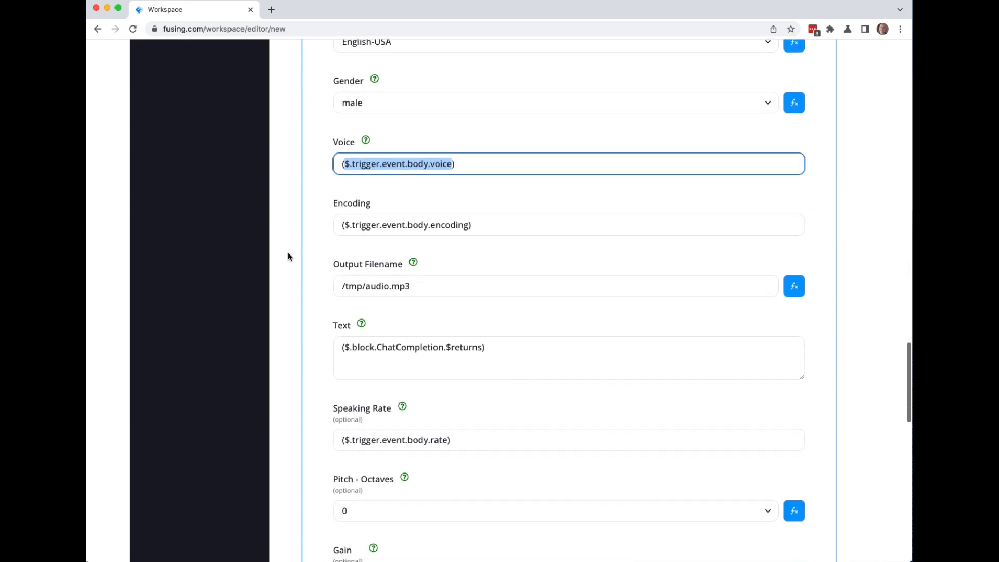
{"action": "scroll", "coordinate": [288, 253], "scroll_direction": "down", "scroll_amount": 12}
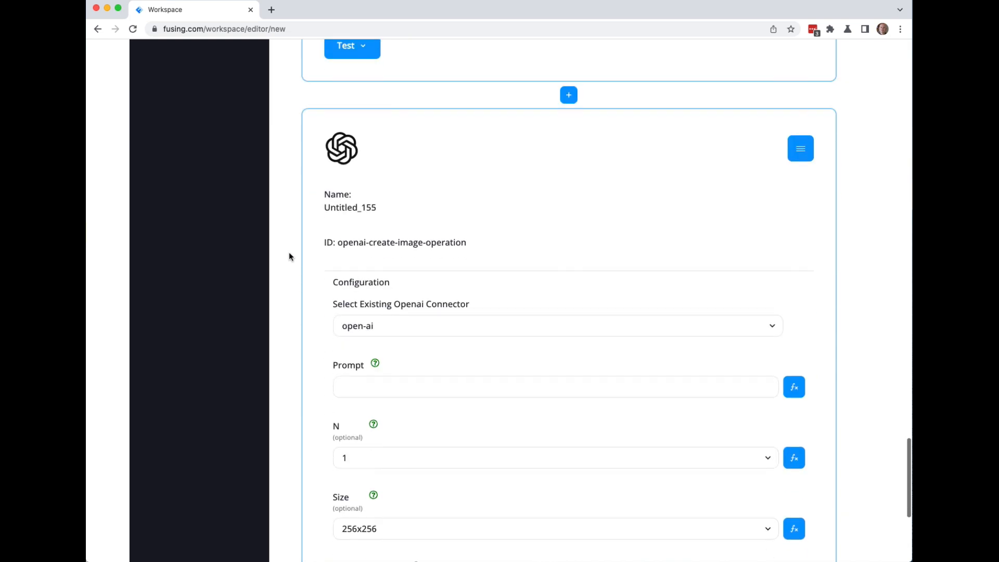
{"action": "scroll", "coordinate": [289, 251], "scroll_direction": "down", "scroll_amount": 5}
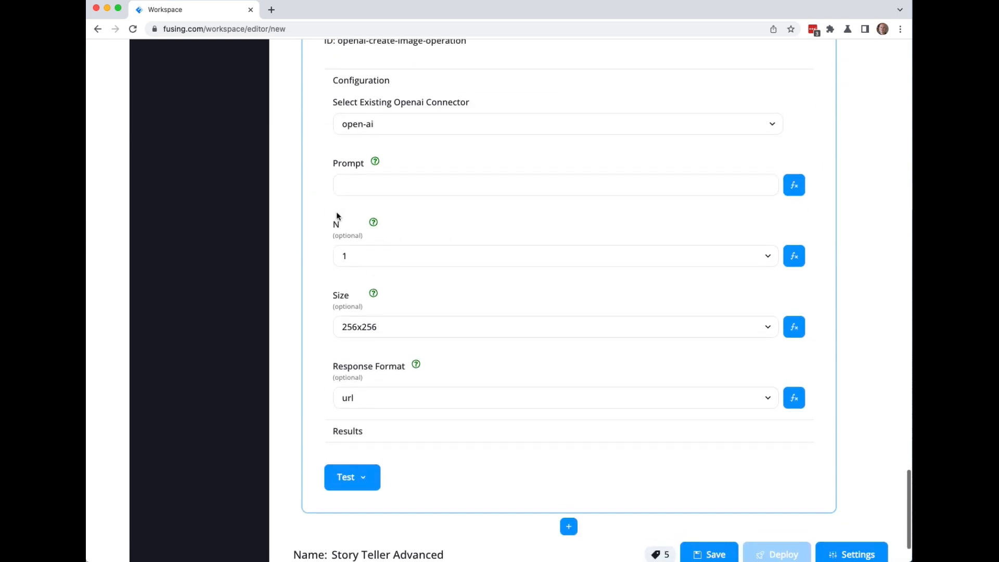
Set the image prompt expression to ($.trigger.event.body.image).
{"action": "left_click", "coordinate": [795, 185]}
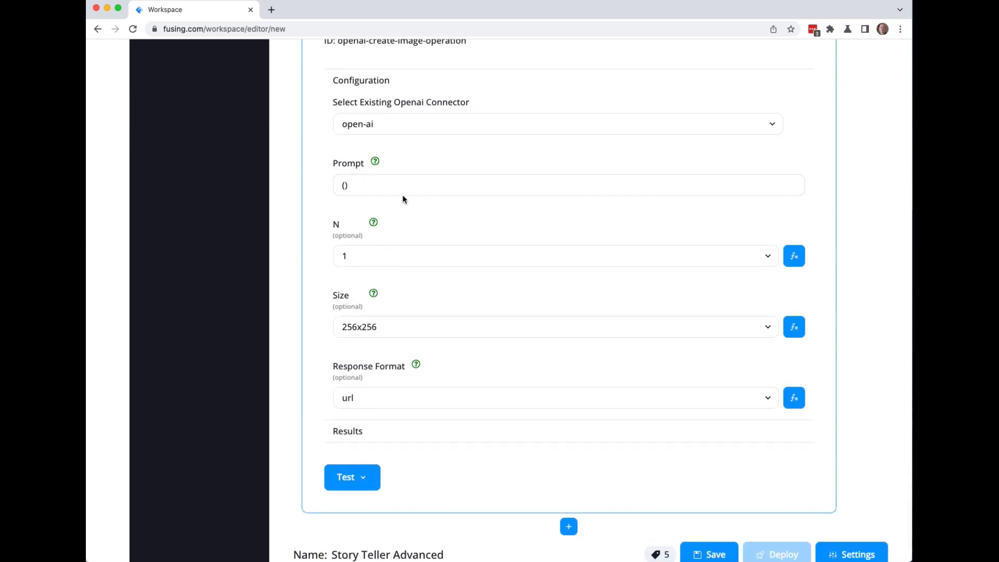
{"action": "left_click", "coordinate": [344, 185]}
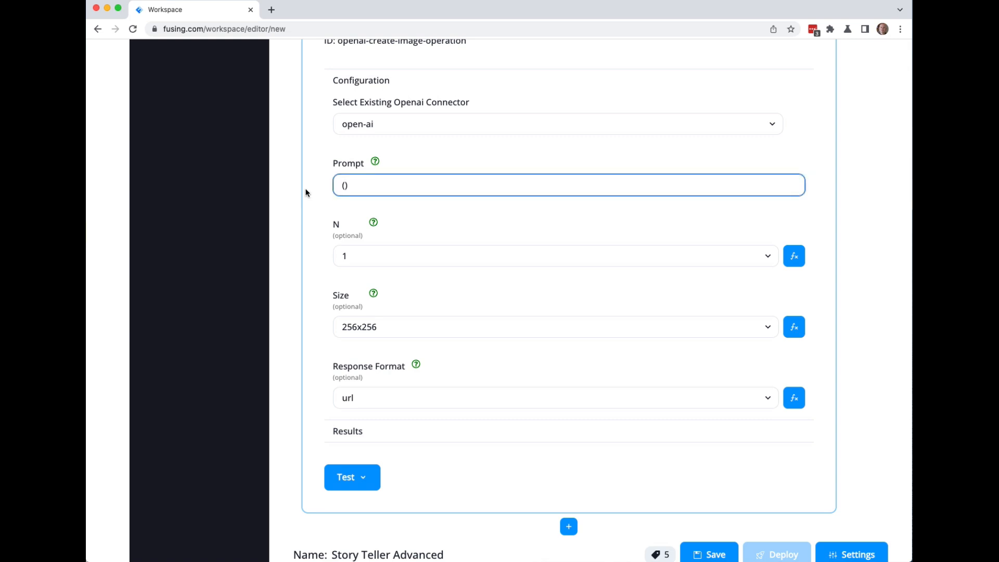
{"action": "key", "text": "super+v"}
{"action": "key", "text": "BackSpace"}
{"action": "key", "text": "BackSpace"}
{"action": "key", "text": "BackSpace"}
{"action": "key", "text": "BackSpace"}
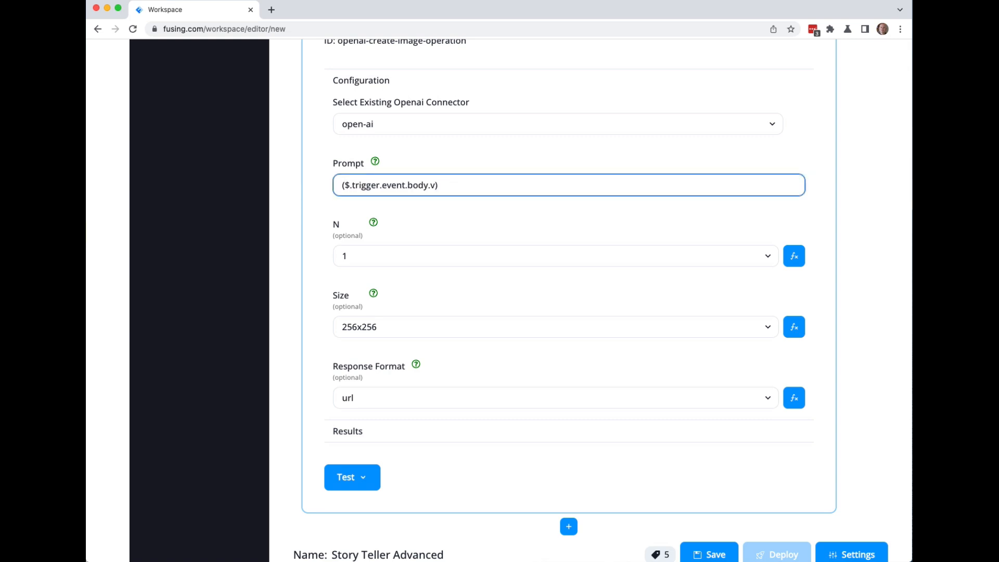
{"action": "type", "text": "image"}
{"action": "left_click", "coordinate": [294, 225]}
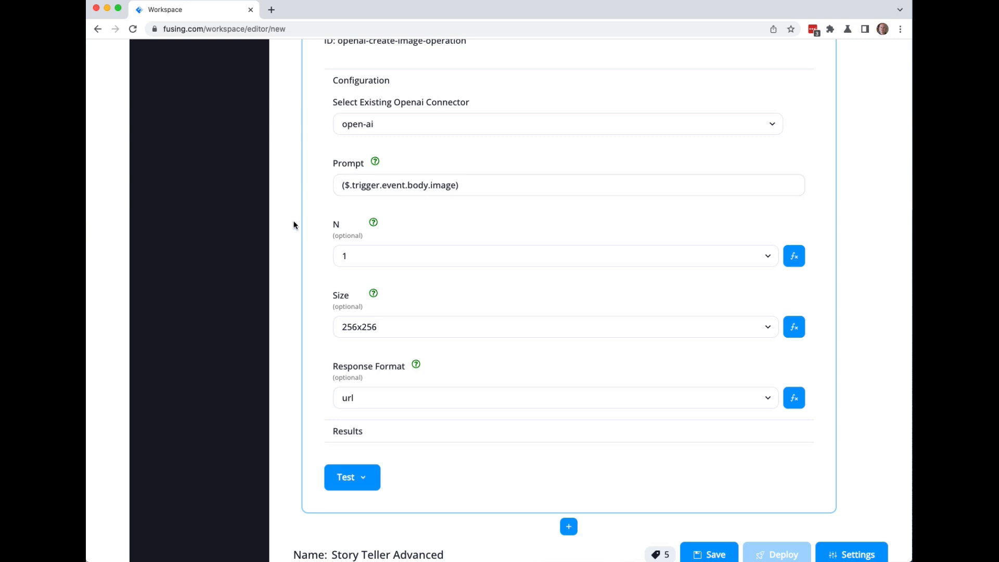
{"action": "scroll", "coordinate": [295, 225], "scroll_direction": "down", "scroll_amount": 3}
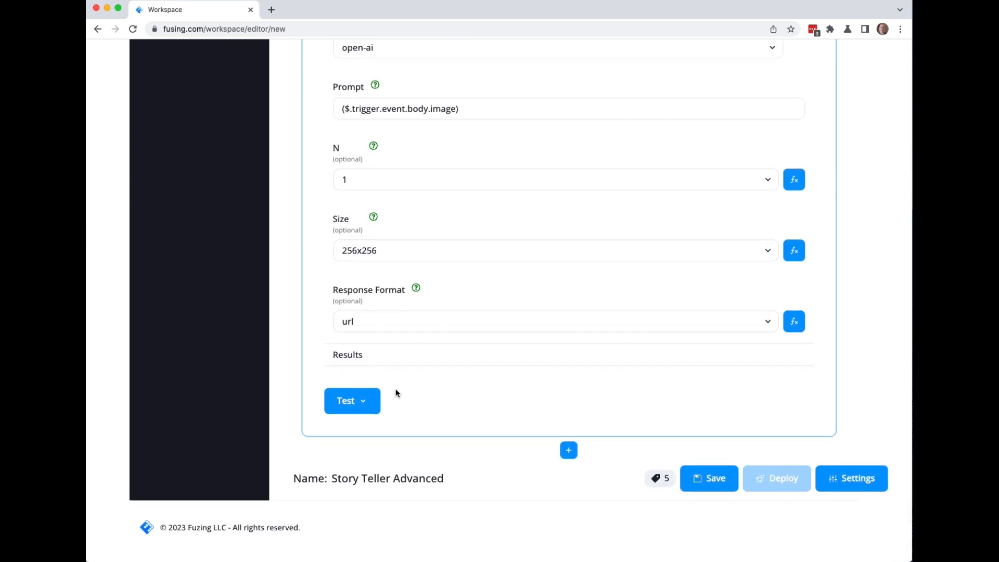
Append a Gmail Send Email block after the image block and rename it GMail.
{"action": "left_click", "coordinate": [569, 450]}
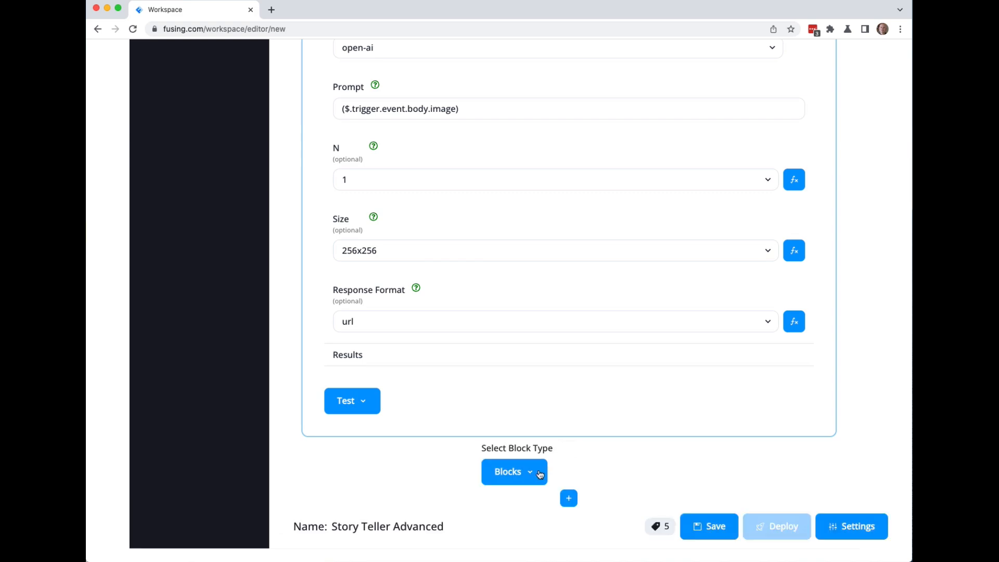
{"action": "scroll", "coordinate": [627, 473], "scroll_direction": "down", "scroll_amount": 7}
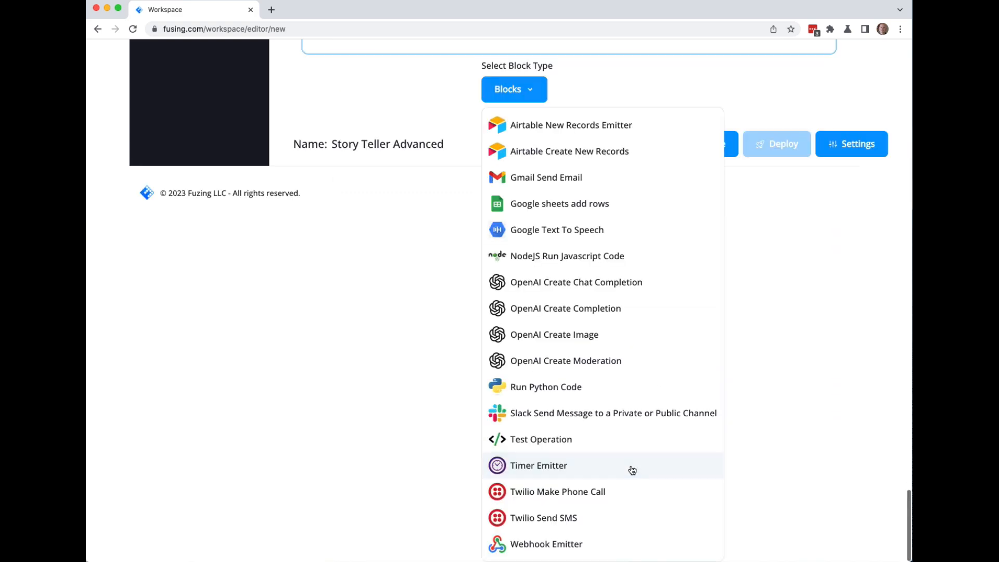
{"action": "left_click", "coordinate": [522, 179]}
{"action": "left_click", "coordinate": [366, 263]}
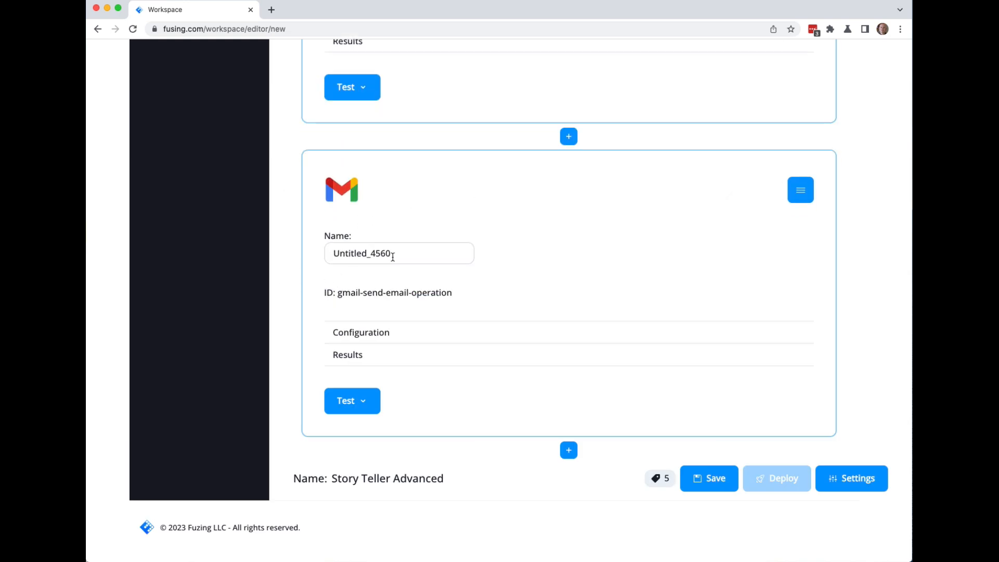
{"action": "type", "text": "GMai"}
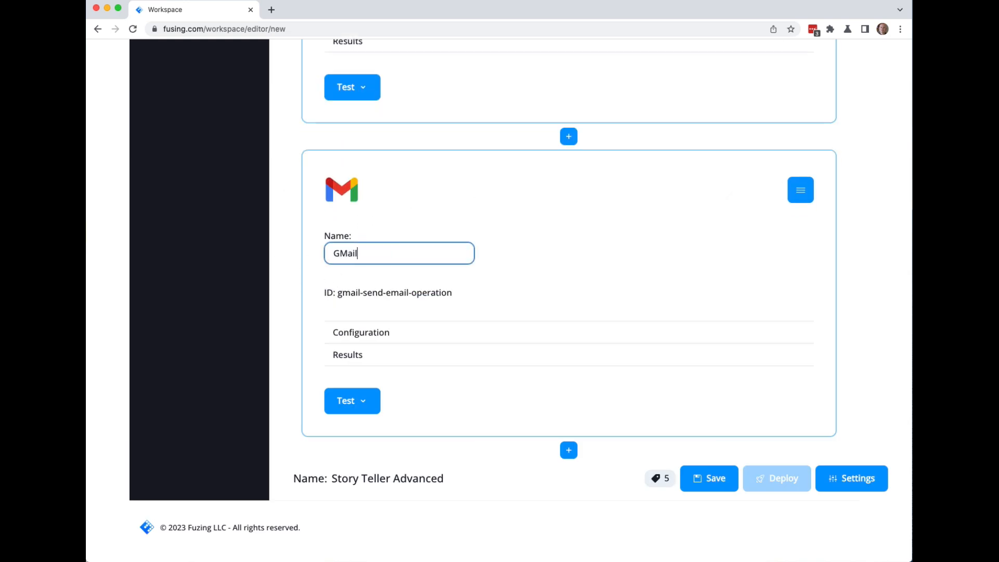
{"action": "type", "text": "l"}
{"action": "left_click", "coordinate": [275, 240]}
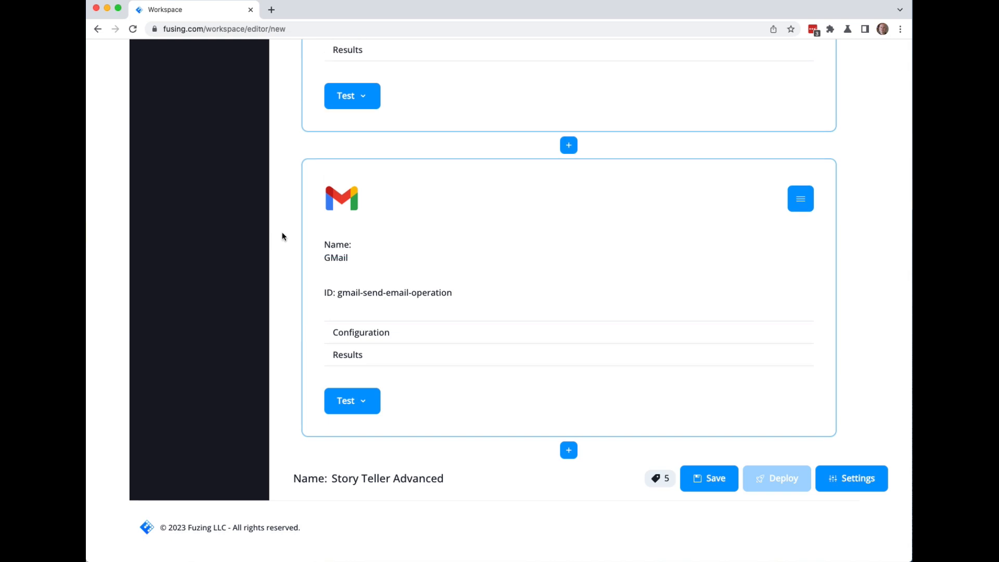
{"action": "scroll", "coordinate": [281, 235], "scroll_direction": "up", "scroll_amount": 2}
{"action": "scroll", "coordinate": [282, 237], "scroll_direction": "up", "scroll_amount": 6}
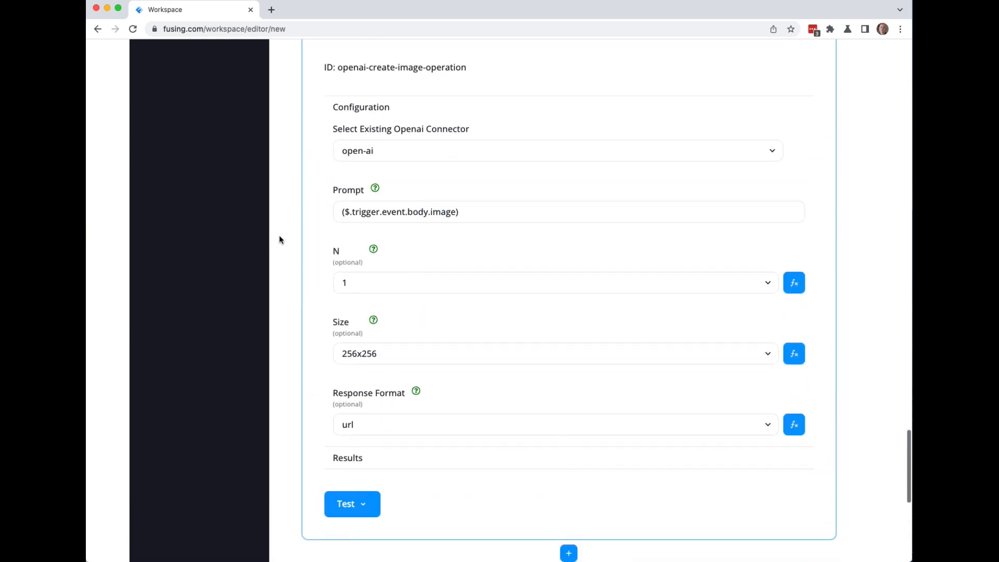
Rename the create-image block from Untitled_155 to Image.
{"action": "scroll", "coordinate": [279, 241], "scroll_direction": "up", "scroll_amount": 2}
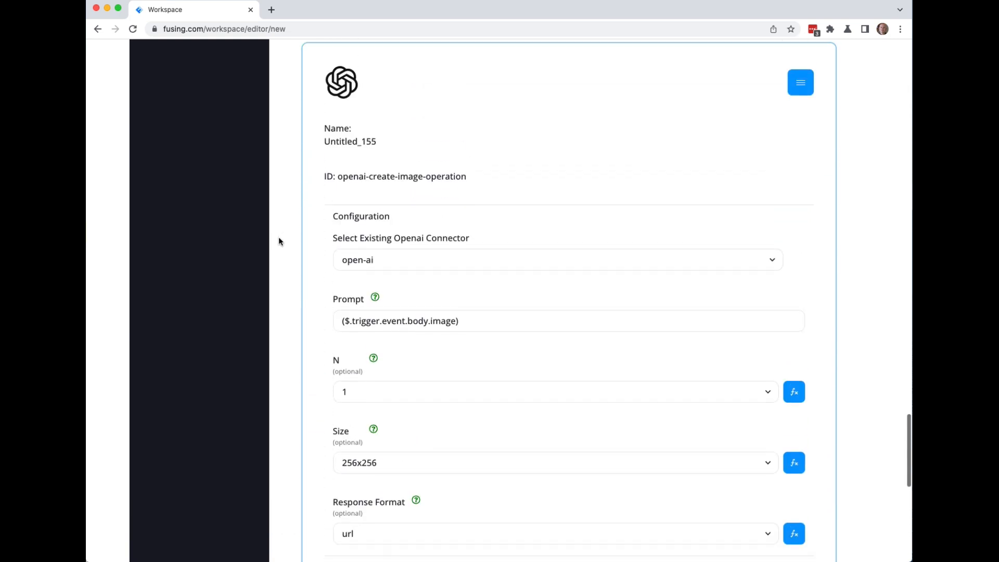
{"action": "left_click", "coordinate": [364, 141]}
{"action": "left_click_drag", "start_coordinate": [386, 146], "coordinate": [319, 150]}
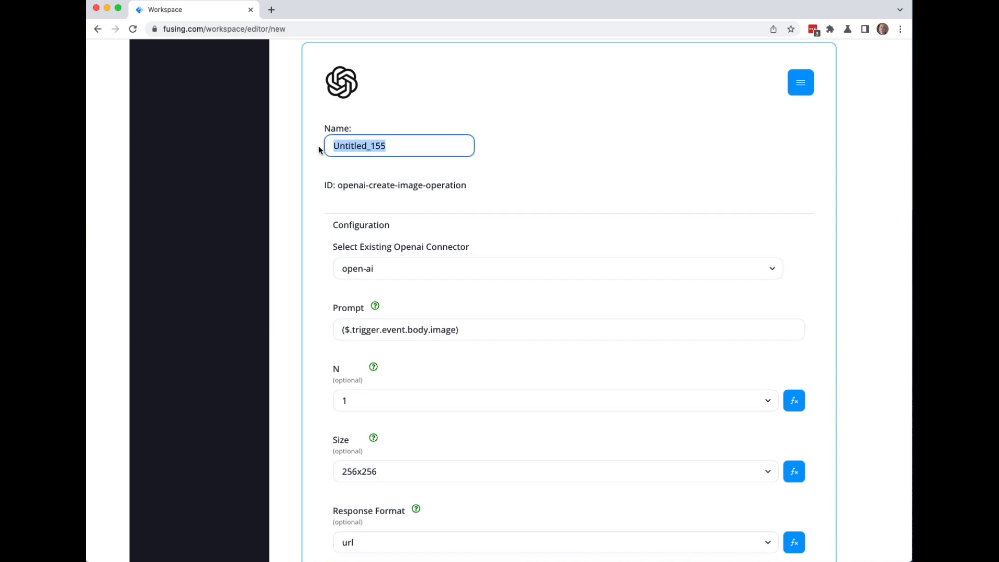
{"action": "type", "text": "Image"}
{"action": "key", "text": "Return"}
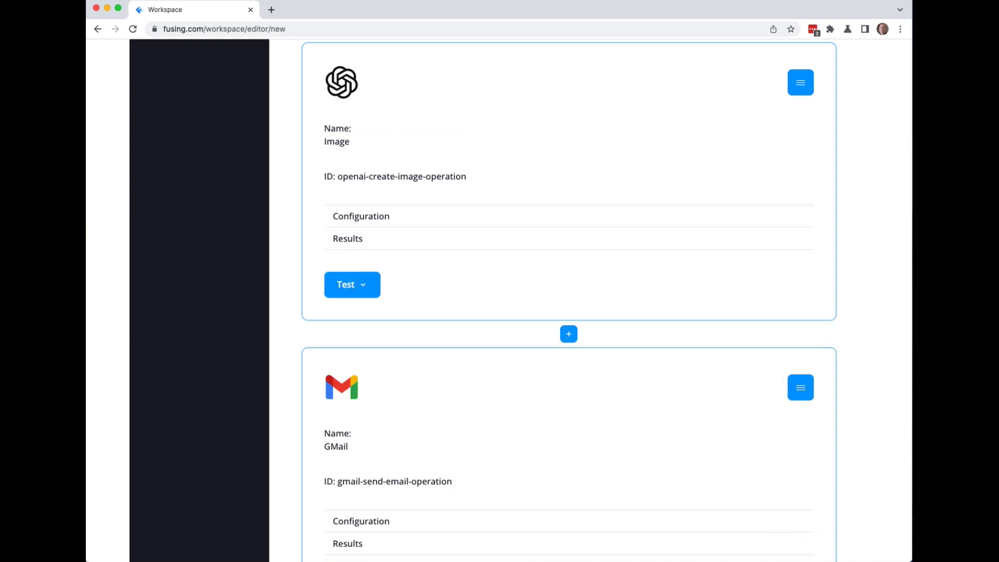
Select the gmail connector in the GMail block's configuration.
{"action": "scroll", "coordinate": [285, 248], "scroll_direction": "down", "scroll_amount": 3}
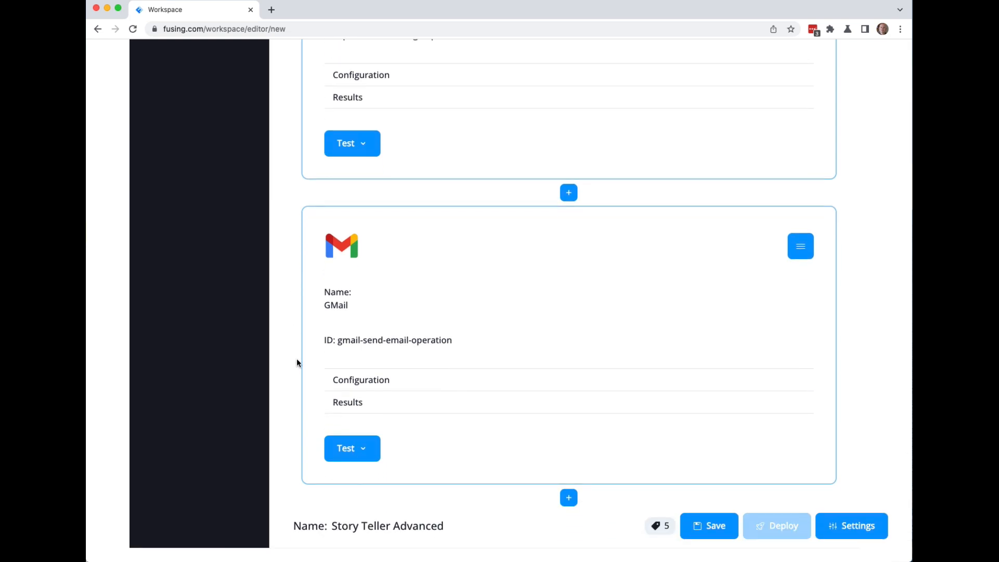
{"action": "left_click", "coordinate": [336, 380]}
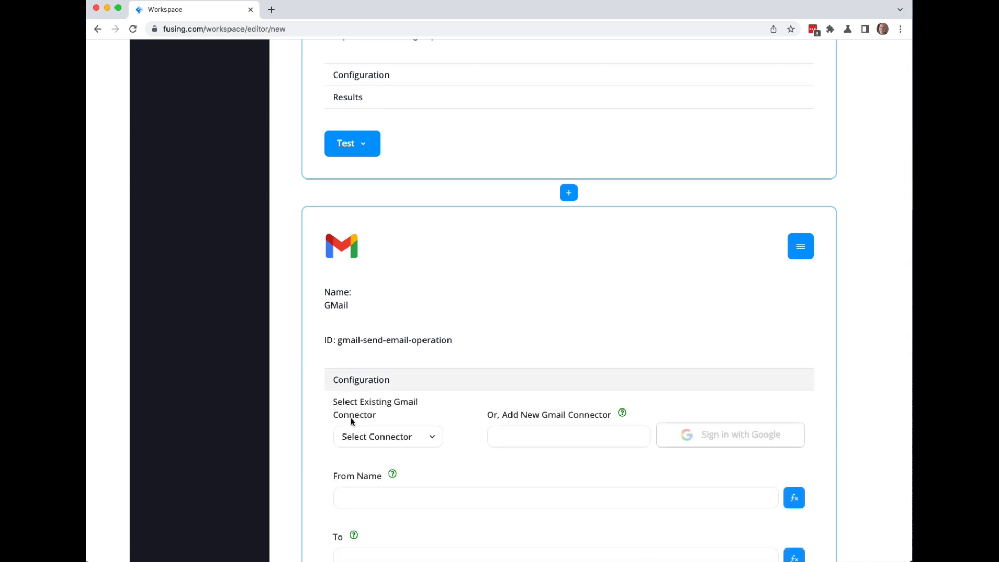
{"action": "left_click", "coordinate": [379, 445]}
{"action": "left_click", "coordinate": [391, 449]}
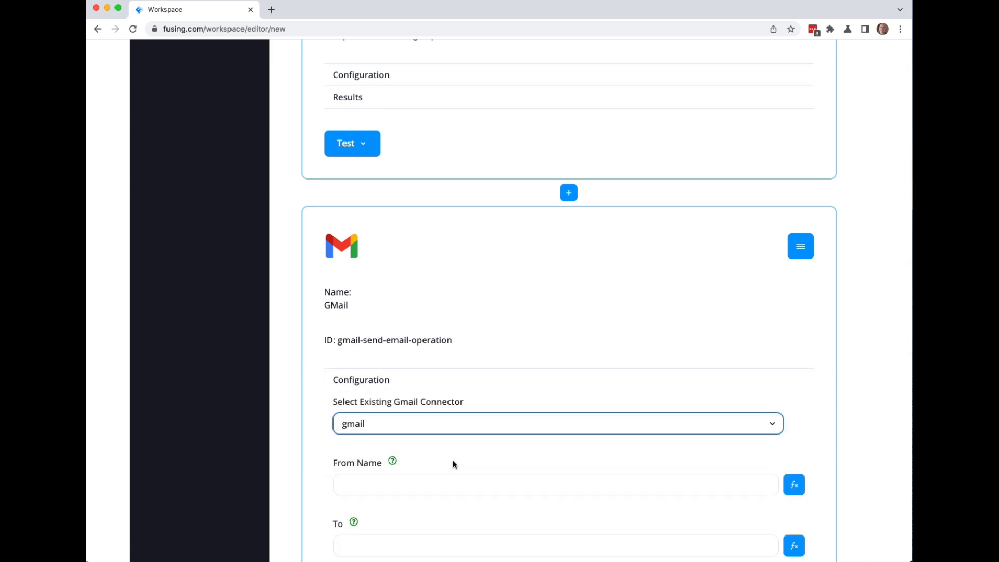
{"action": "scroll", "coordinate": [291, 366], "scroll_direction": "down", "scroll_amount": 15}
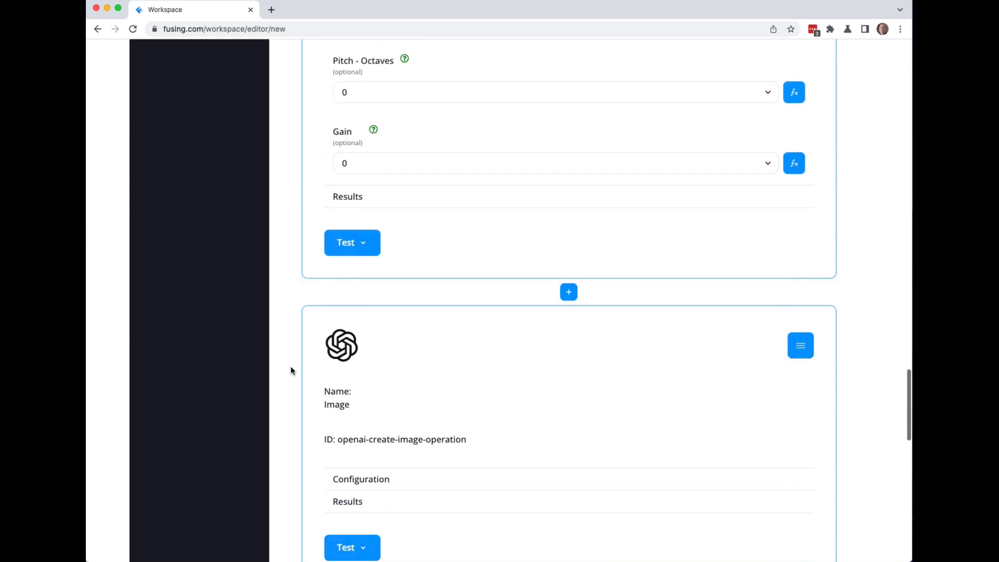
{"action": "scroll", "coordinate": [290, 367], "scroll_direction": "down", "scroll_amount": 3}
Enter the sender's name, the recipient's e-mail address, and subject 'Here is your story'.
{"action": "left_click", "coordinate": [363, 320]}
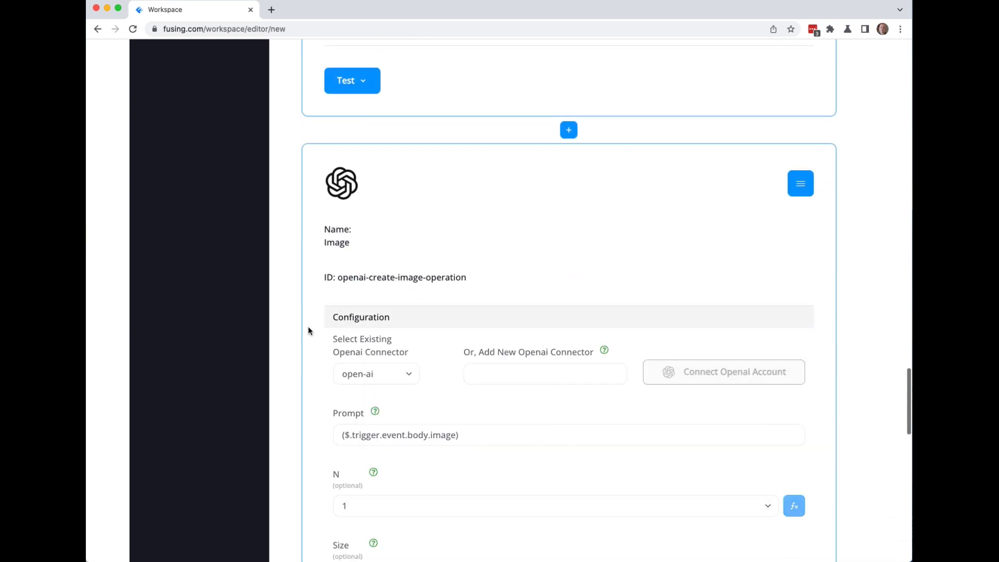
{"action": "scroll", "coordinate": [277, 392], "scroll_direction": "down", "scroll_amount": 7}
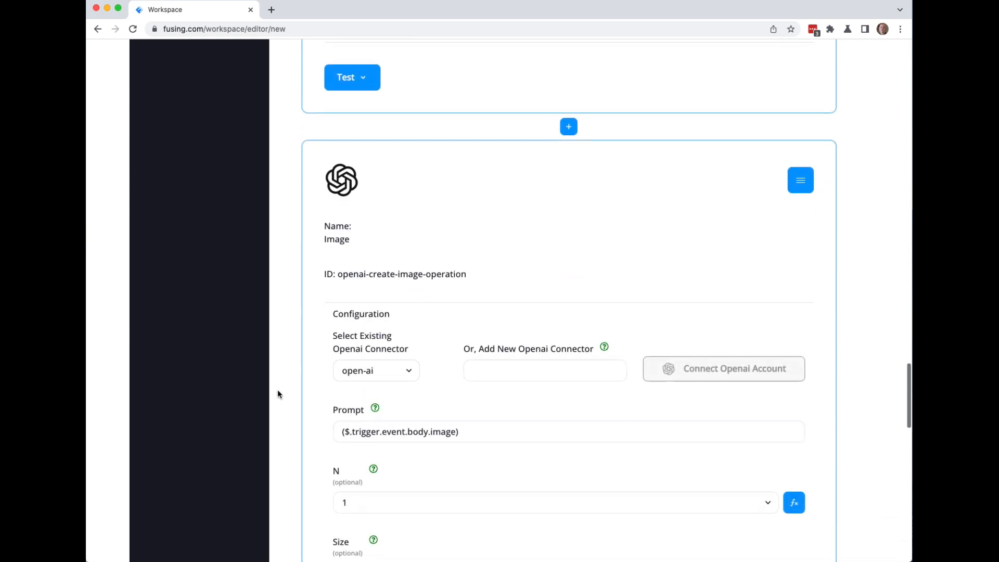
{"action": "scroll", "coordinate": [278, 391], "scroll_direction": "down", "scroll_amount": 6}
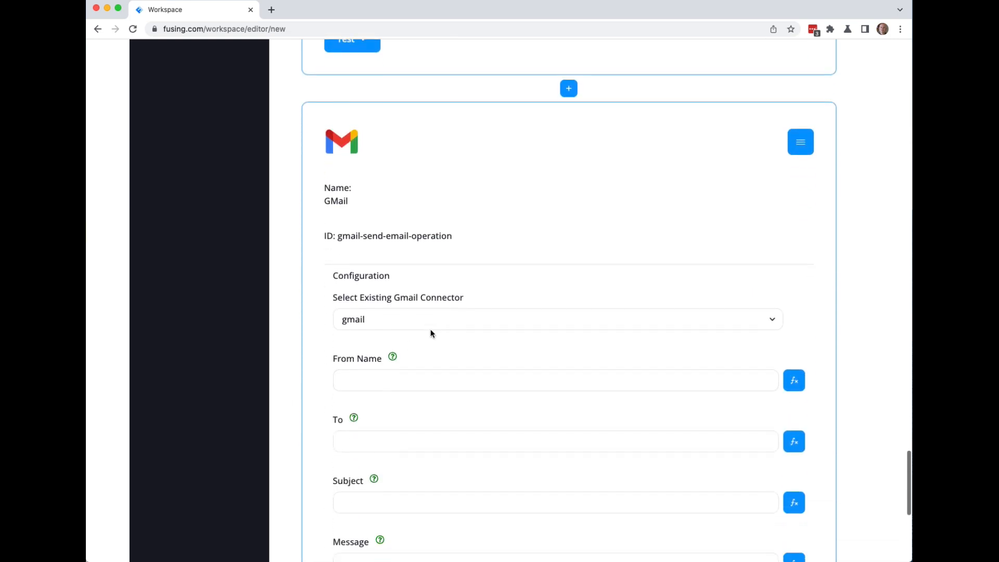
{"action": "left_click", "coordinate": [351, 383]}
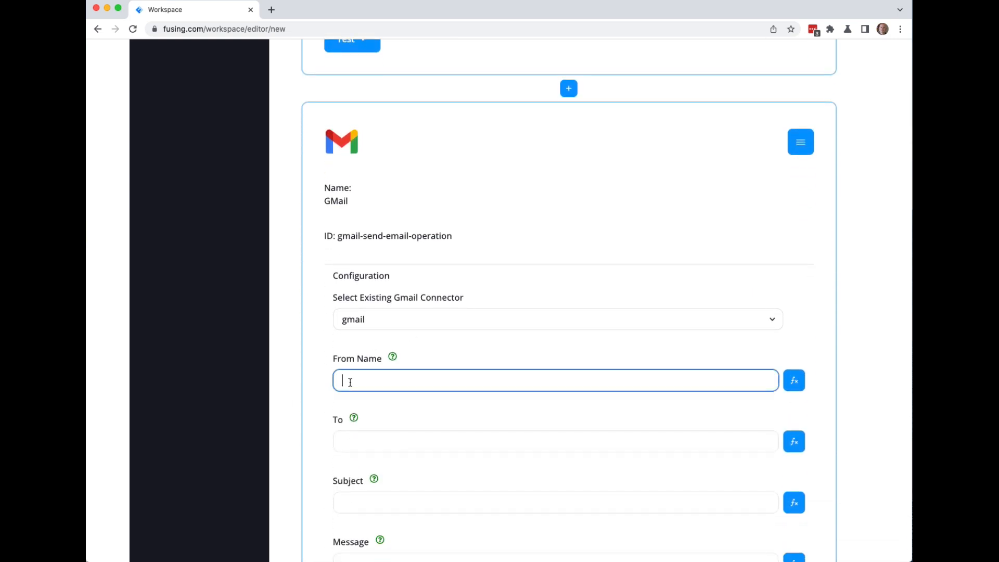
{"action": "type", "text": "Peter"}
{"action": "key", "text": "Tab"}
{"action": "key", "text": "Tab"}
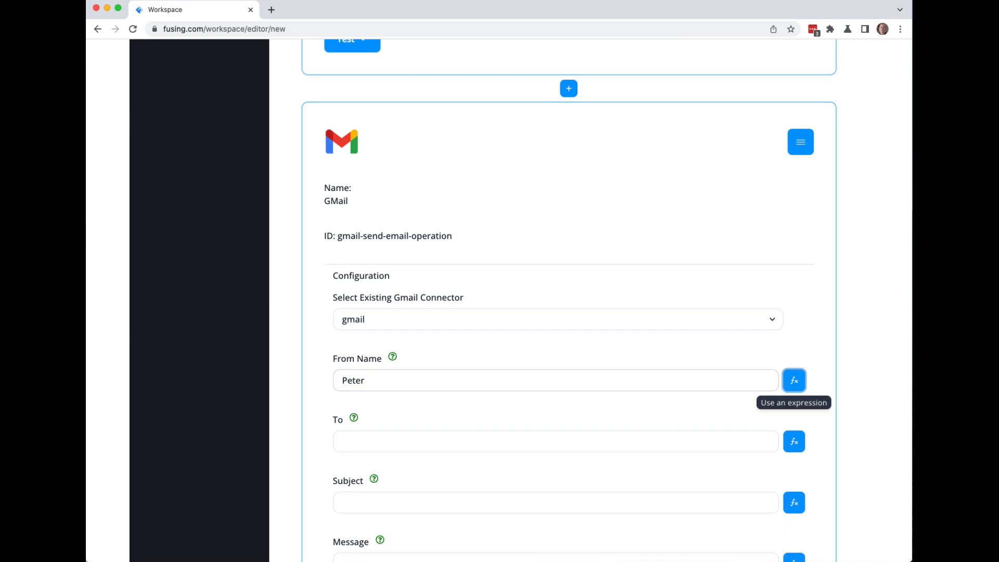
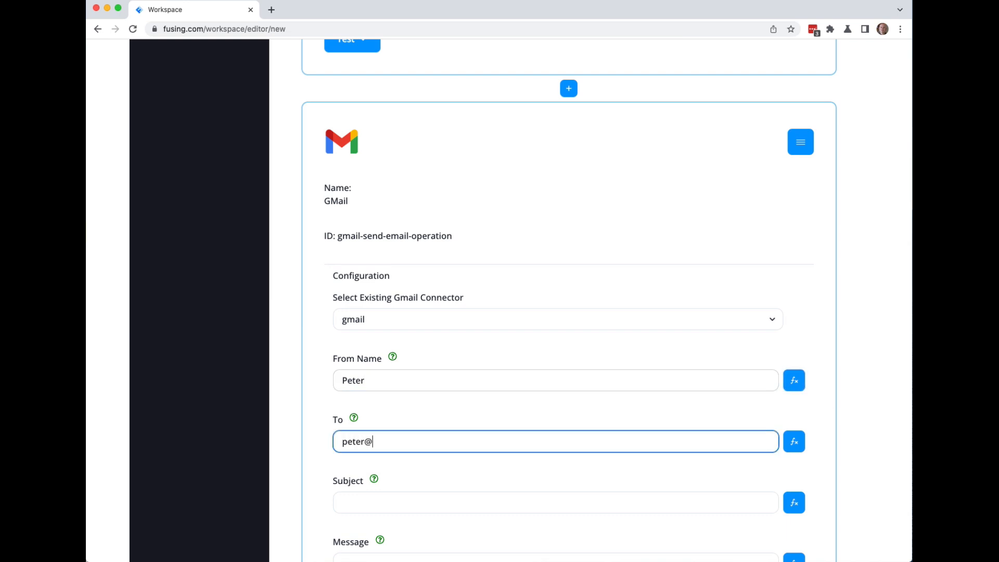
{"action": "key", "text": "Tab"}
{"action": "key", "text": "Tab"}
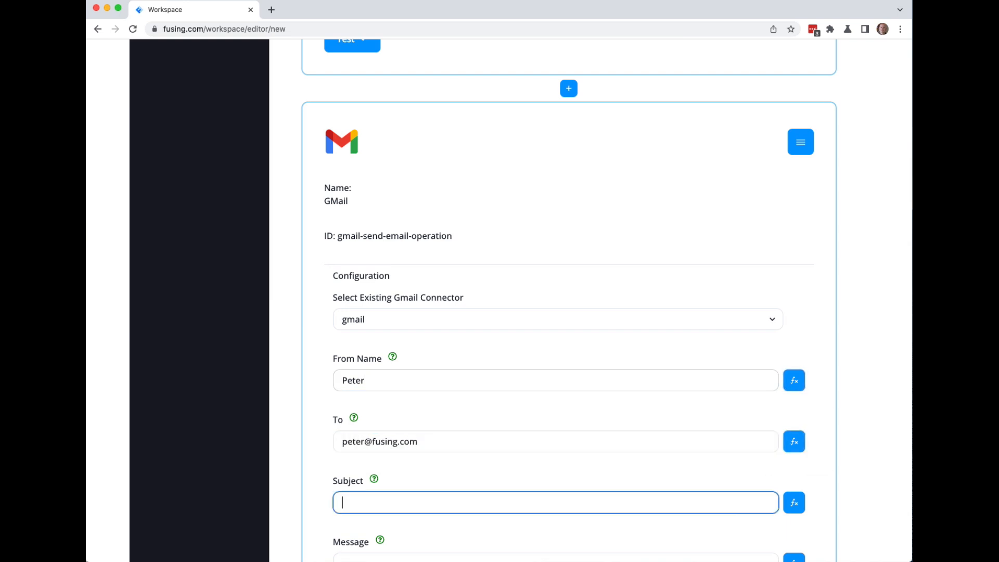
{"action": "type", "text": "Here is your story"}
Copy the ChatCompletion $returns reference for the email message.
{"action": "scroll", "coordinate": [287, 432], "scroll_direction": "down", "scroll_amount": 3}
{"action": "left_click", "coordinate": [360, 448]}
{"action": "scroll", "coordinate": [298, 365], "scroll_direction": "up", "scroll_amount": 15}
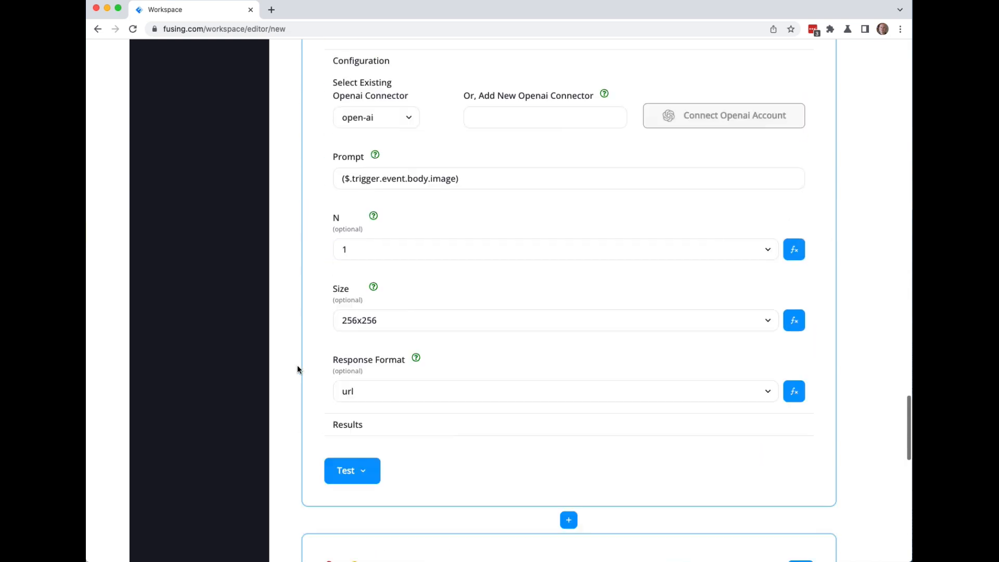
{"action": "scroll", "coordinate": [297, 367], "scroll_direction": "up", "scroll_amount": 15}
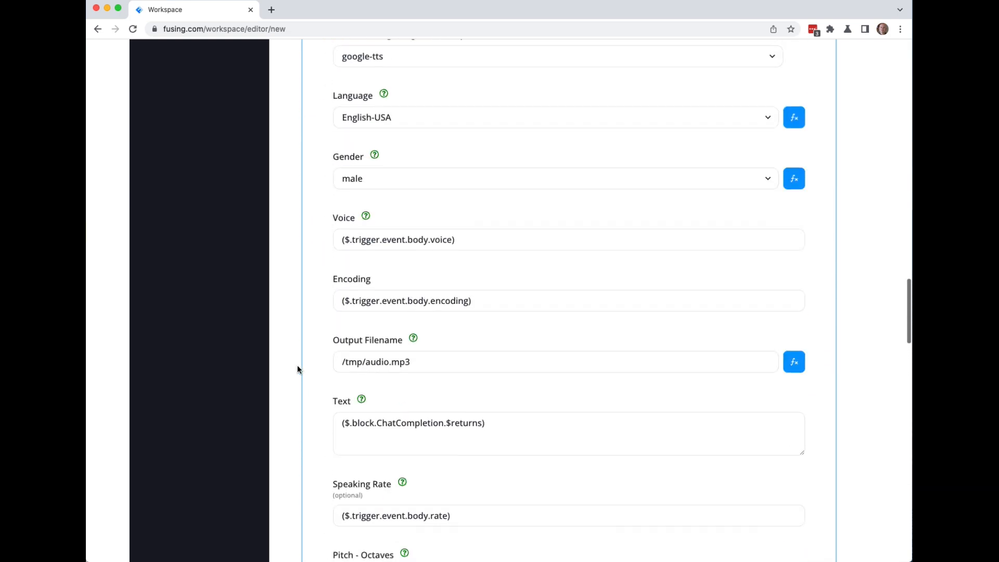
{"action": "scroll", "coordinate": [297, 365], "scroll_direction": "up", "scroll_amount": 3}
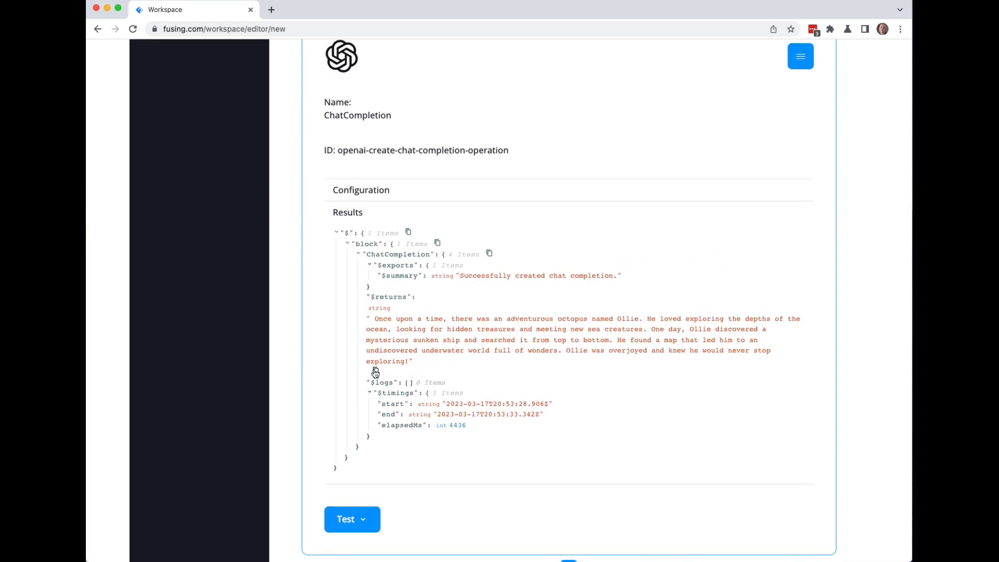
{"action": "left_click", "coordinate": [375, 373]}
{"action": "scroll", "coordinate": [289, 393], "scroll_direction": "down", "scroll_amount": 18}
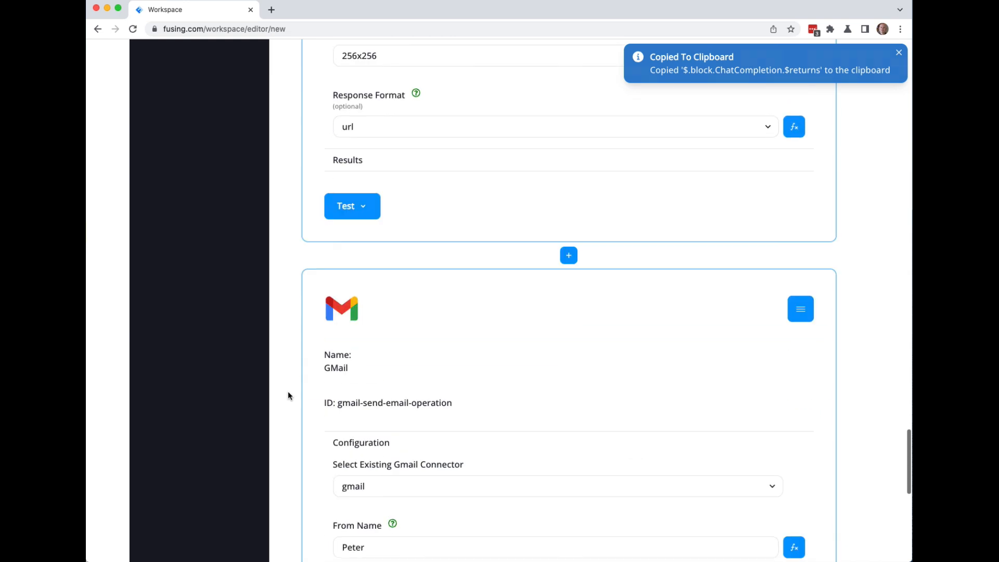
{"action": "scroll", "coordinate": [289, 391], "scroll_direction": "down", "scroll_amount": 8}
Set the message expression to ($.block.ChatCompletion.$returns), removing the doubled bracket.
{"action": "left_click", "coordinate": [362, 317]}
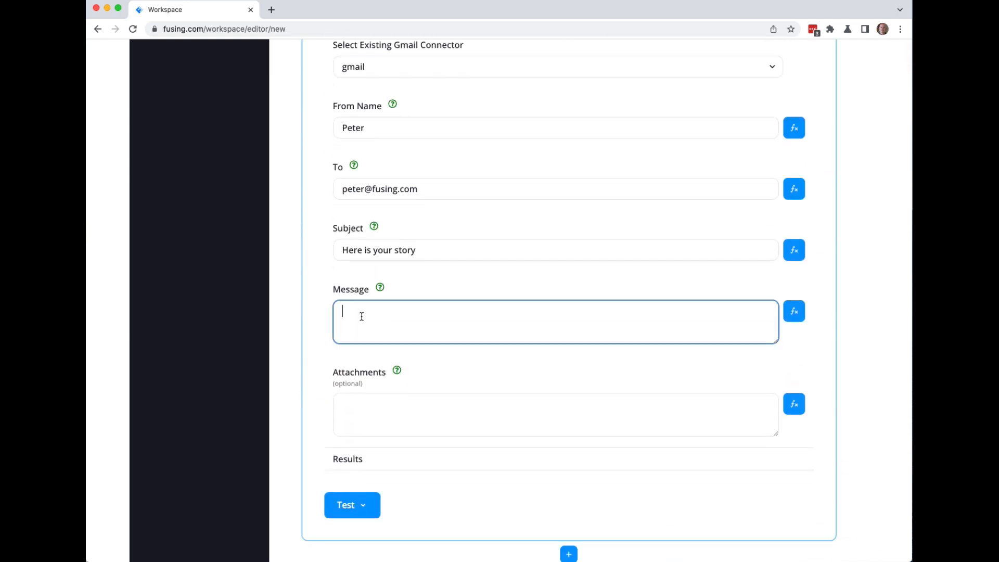
{"action": "left_click", "coordinate": [794, 312]}
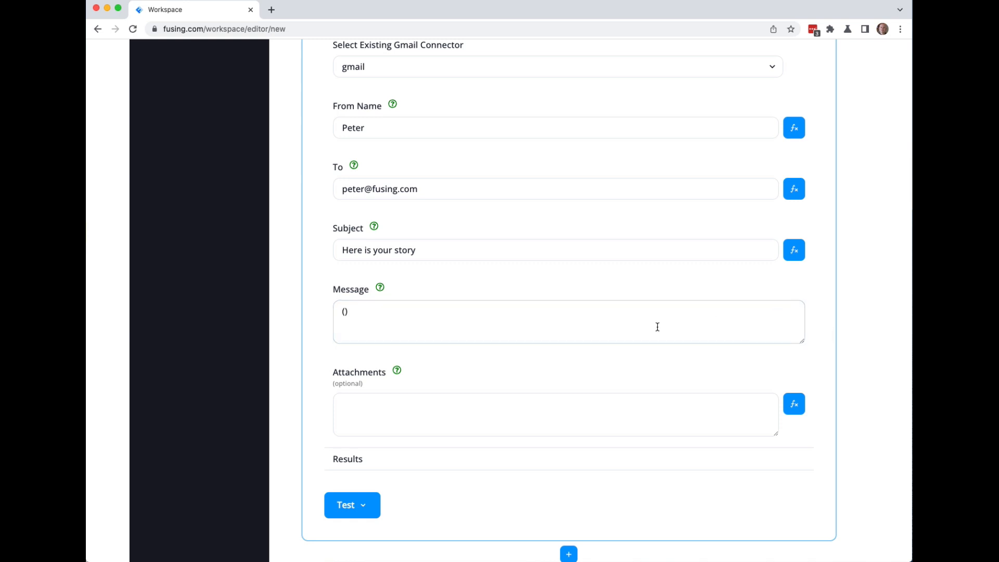
{"action": "left_click", "coordinate": [345, 313]}
{"action": "key", "text": "super+v"}
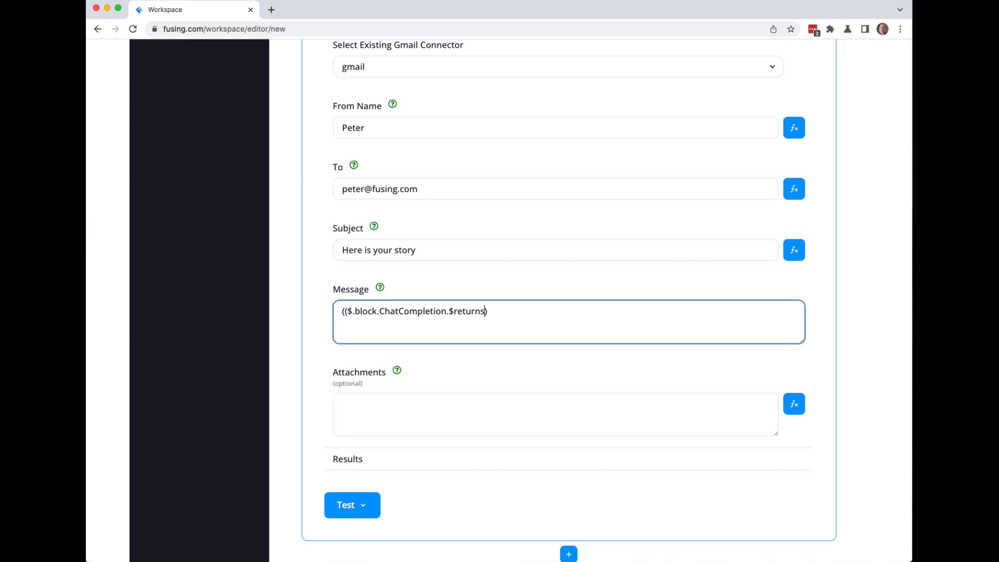
{"action": "left_click", "coordinate": [346, 310]}
{"action": "key", "text": "BackSpace"}
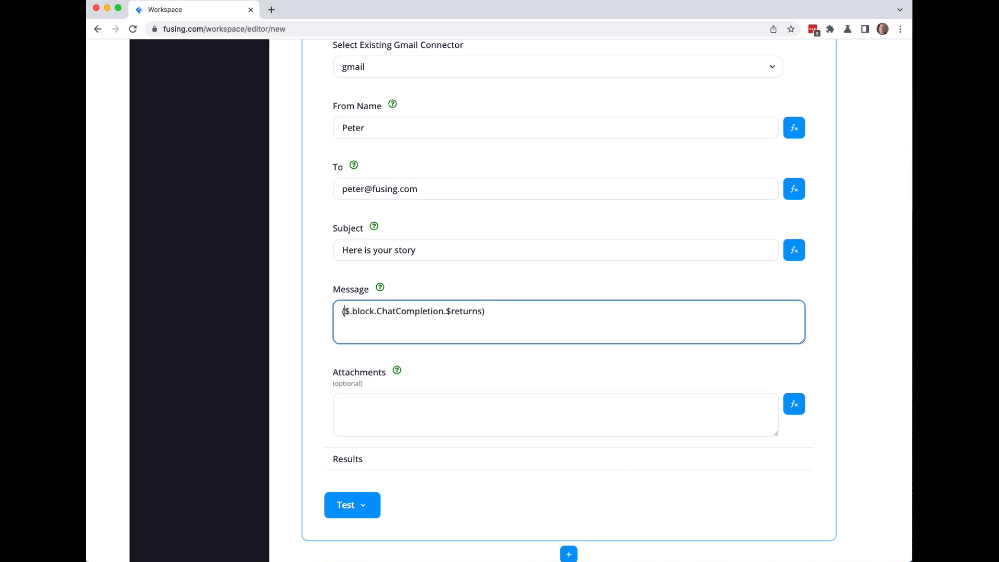
{"action": "left_click", "coordinate": [346, 404]}
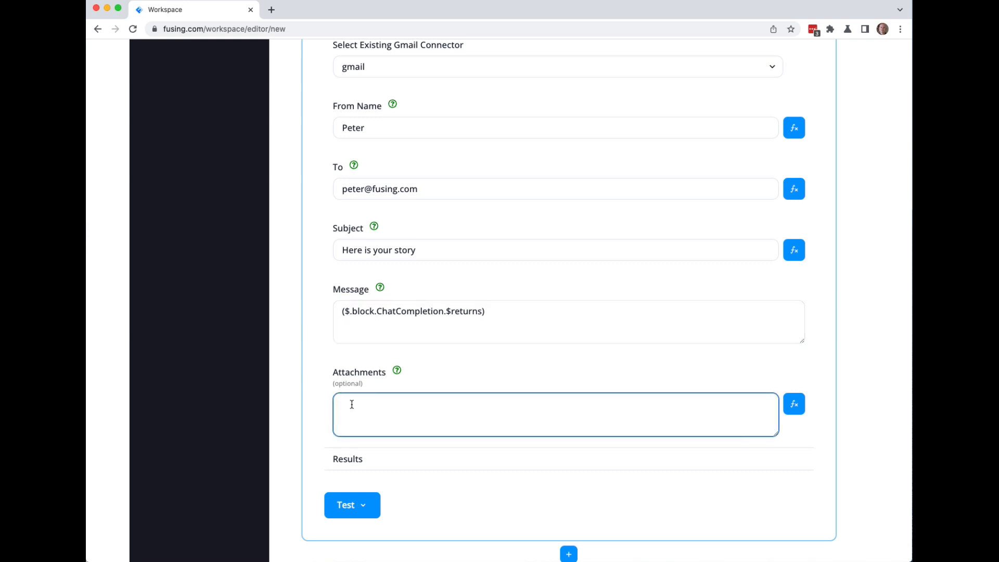
Type a two-entry attachments JSON skeleton with the first key audio.mp3.
{"action": "type", "text": "{}"}
{"action": "type", "text": "\"\""}
{"action": "type", "text": ": \"\","}
{"action": "type", "text": " \"\""}
{"action": "type", "text": ": \"\""}
{"action": "type", "text": "aui"}
{"action": "key", "text": "BackSpace"}
{"action": "type", "text": "dio.mp3"}
Copy the TTS Output Filename path /tmp/audio.mp3.
{"action": "scroll", "coordinate": [288, 304], "scroll_direction": "up", "scroll_amount": 3}
{"action": "scroll", "coordinate": [289, 304], "scroll_direction": "up", "scroll_amount": 15}
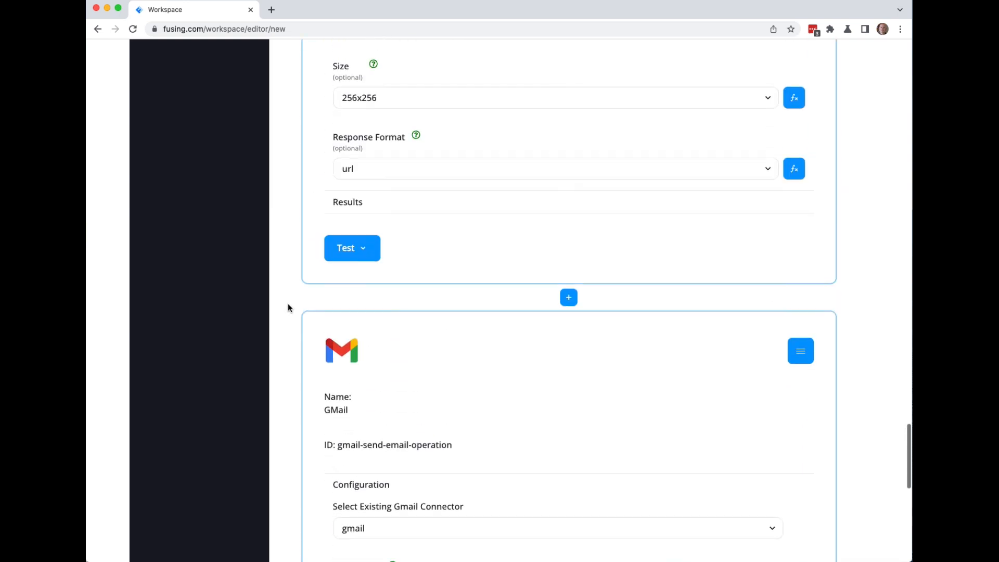
{"action": "scroll", "coordinate": [288, 305], "scroll_direction": "up", "scroll_amount": 12}
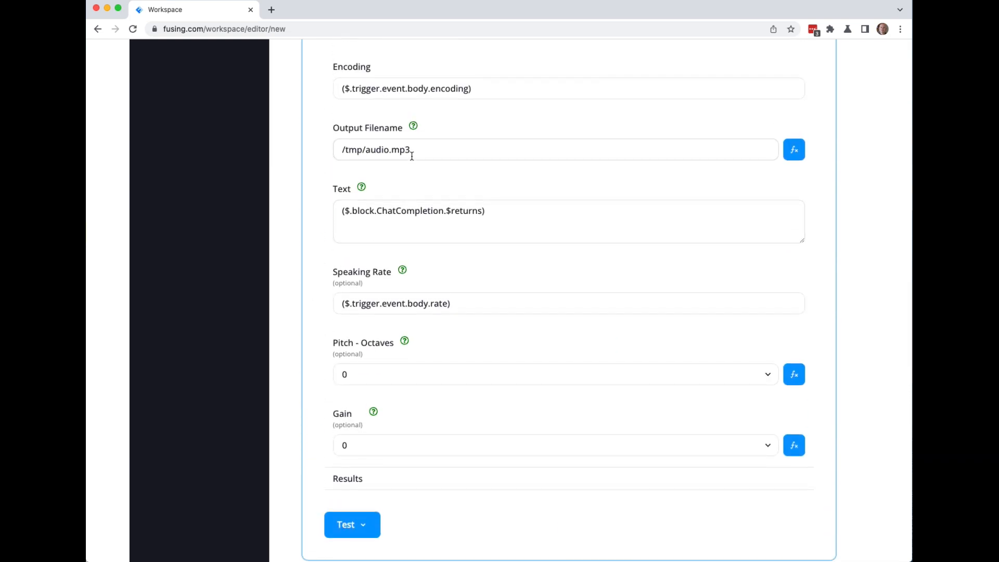
{"action": "left_click_drag", "start_coordinate": [414, 150], "coordinate": [355, 149]}
{"action": "scroll", "coordinate": [355, 149], "scroll_direction": "up", "scroll_amount": 1}
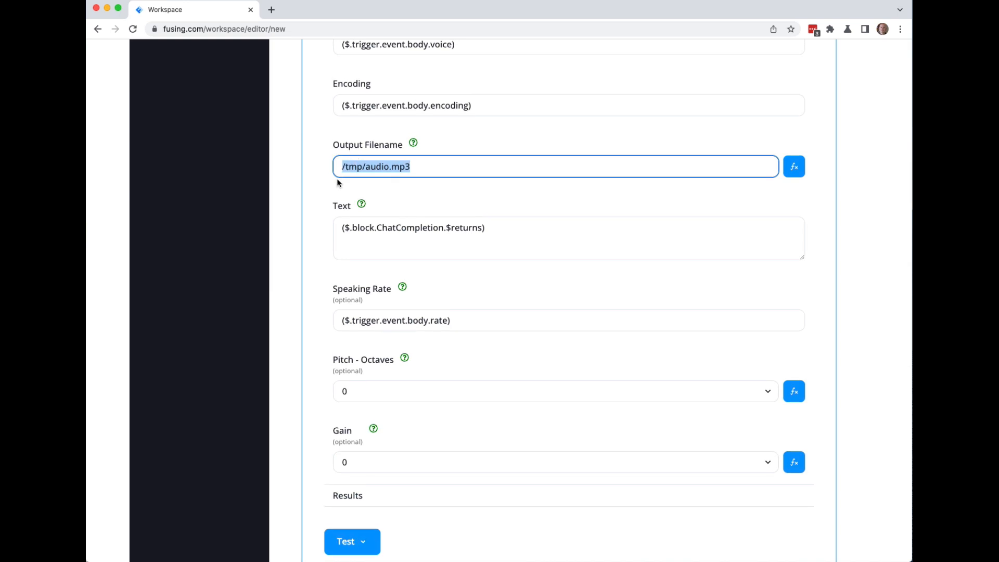
{"action": "left_click", "coordinate": [414, 143]}
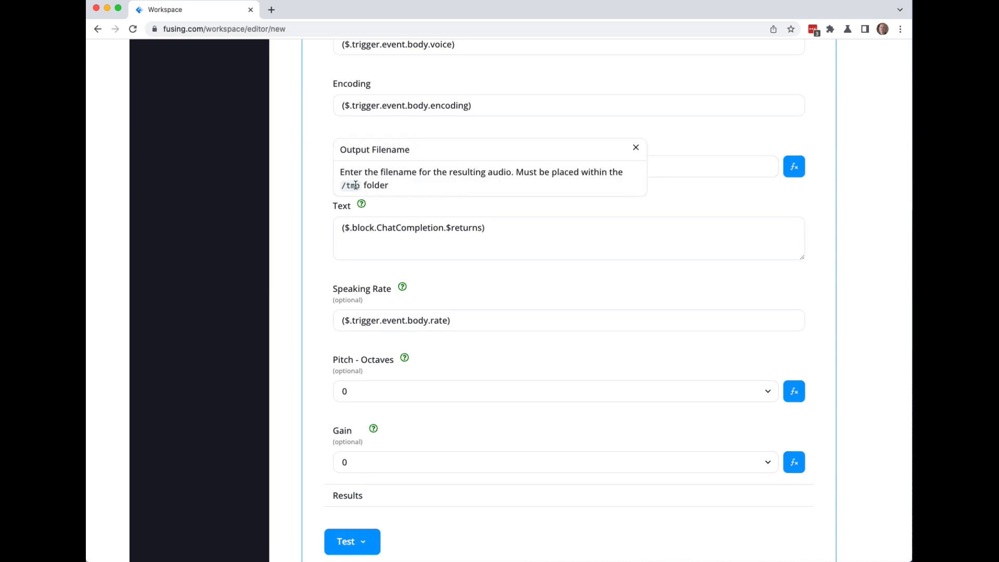
{"action": "left_click", "coordinate": [315, 179]}
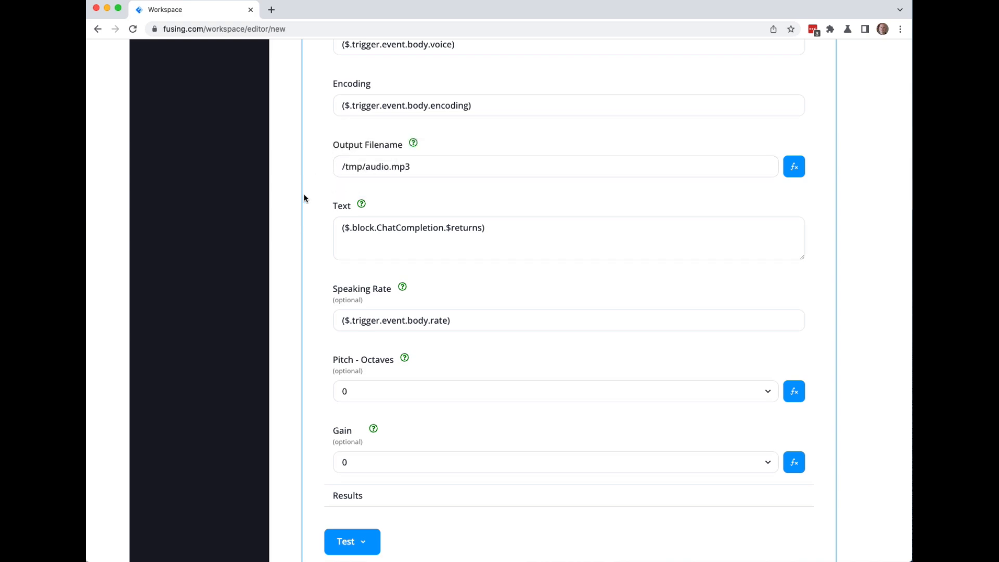
{"action": "scroll", "coordinate": [290, 204], "scroll_direction": "down", "scroll_amount": 20}
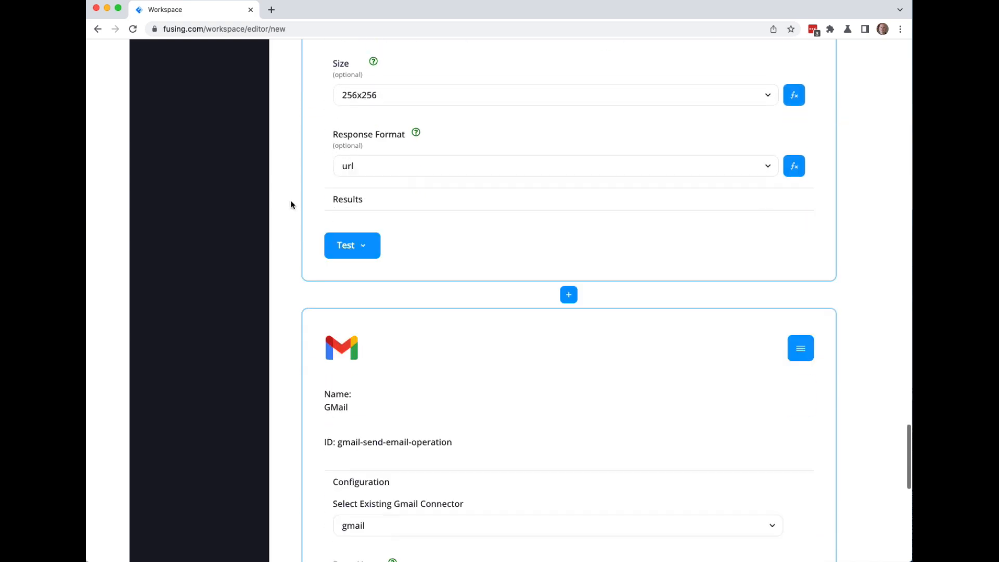
{"action": "scroll", "coordinate": [292, 205], "scroll_direction": "down", "scroll_amount": 7}
{"action": "scroll", "coordinate": [293, 206], "scroll_direction": "up", "scroll_amount": 1}
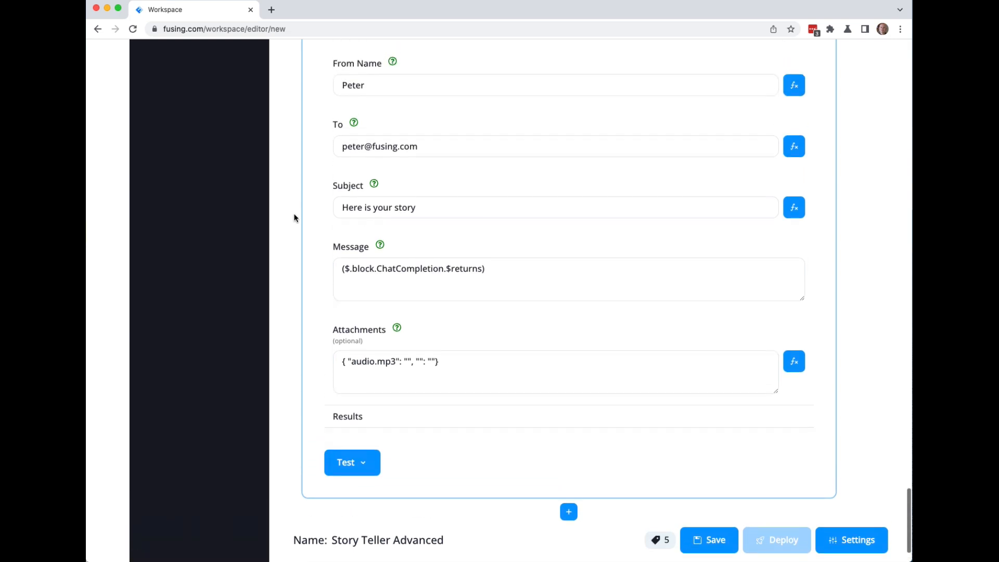
Set audio.mp3 to /tmp/audio.mp3 and name the second attachment key image.jpg.
{"action": "left_click", "coordinate": [406, 361]}
{"action": "key", "text": "super+v"}
{"action": "left_click", "coordinate": [488, 361]}
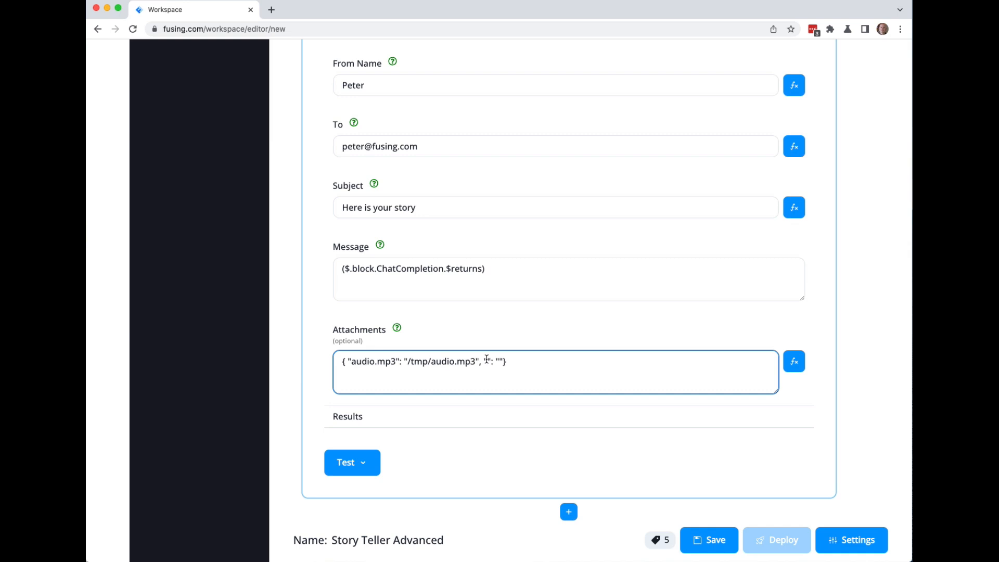
{"action": "type", "text": "artwork.jpg"}
{"action": "key", "text": "Left"}
{"action": "key", "text": "Left"}
{"action": "key", "text": "Left"}
{"action": "key", "text": "BackSpace"}
{"action": "key", "text": "BackSpace"}
{"action": "key", "text": "BackSpace"}
{"action": "key", "text": "BackSpace"}
{"action": "key", "text": "BackSpace"}
{"action": "key", "text": "BackSpace"}
{"action": "key", "text": "BackSpace"}
{"action": "type", "text": "image"}
{"action": "scroll", "coordinate": [295, 287], "scroll_direction": "up", "scroll_amount": 9}
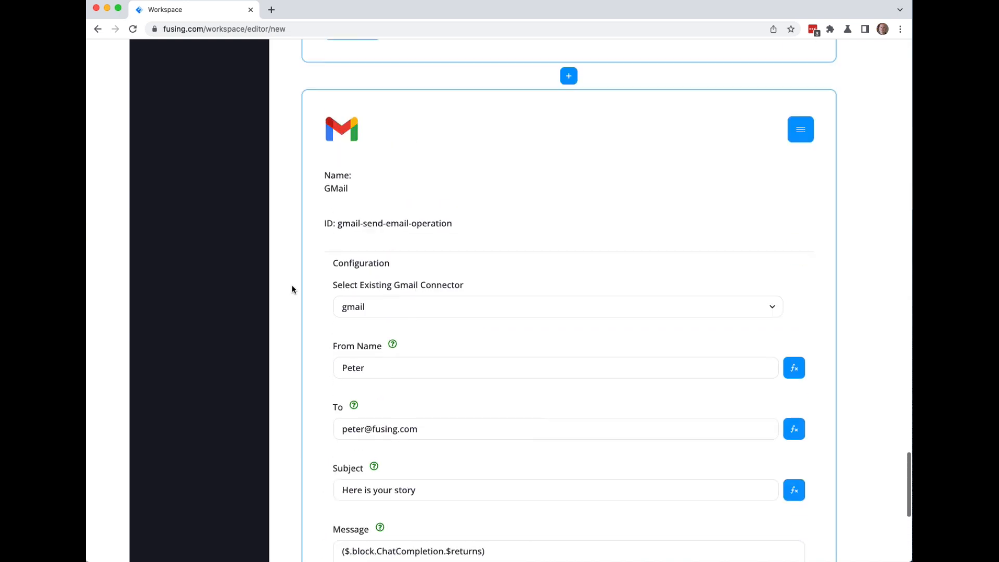
{"action": "scroll", "coordinate": [292, 285], "scroll_direction": "up", "scroll_amount": 3}
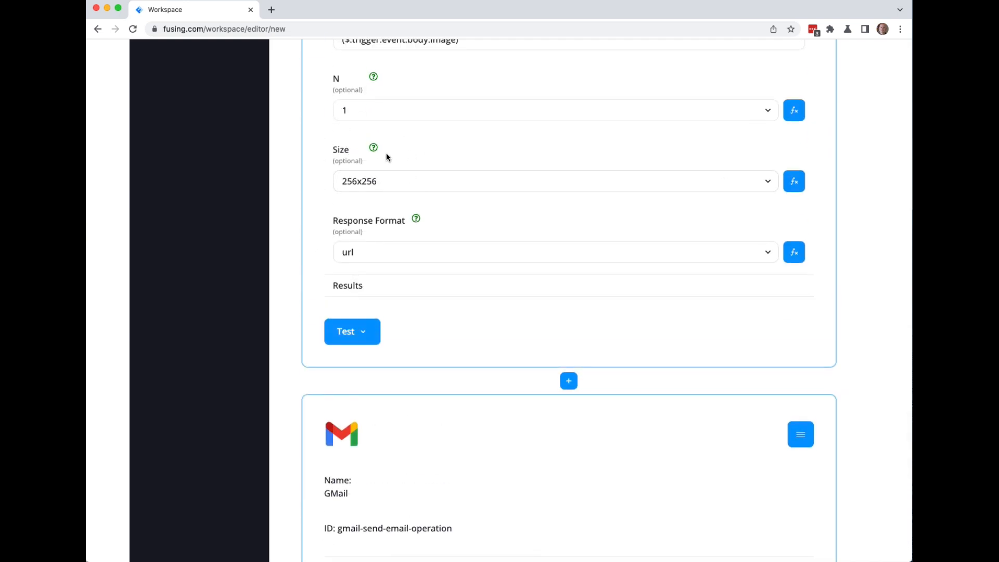
{"action": "scroll", "coordinate": [867, 314], "scroll_direction": "down", "scroll_amount": 13}
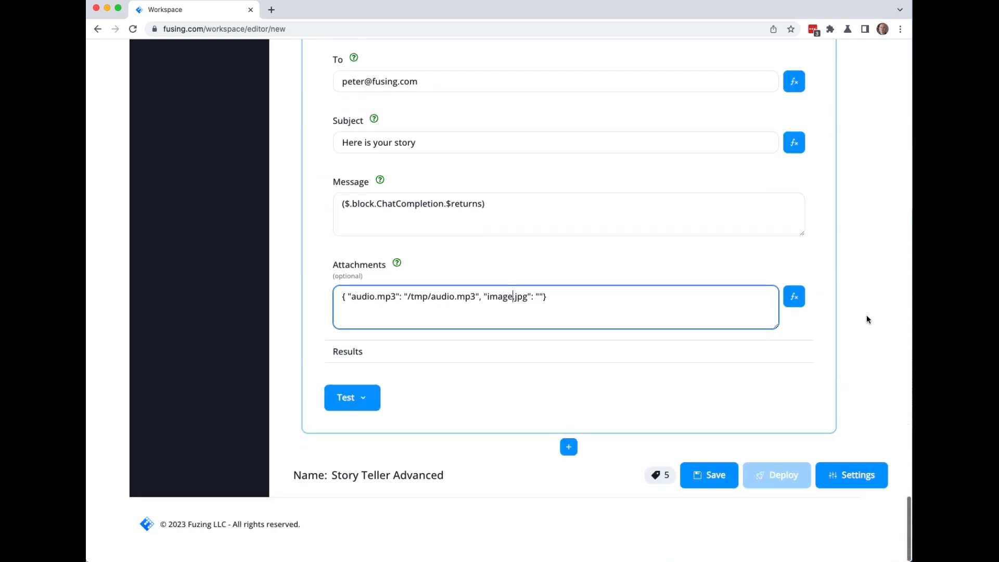
Save the Story Teller Advanced flow.
{"action": "left_click", "coordinate": [713, 479]}
{"action": "scroll", "coordinate": [882, 367], "scroll_direction": "up", "scroll_amount": 9}
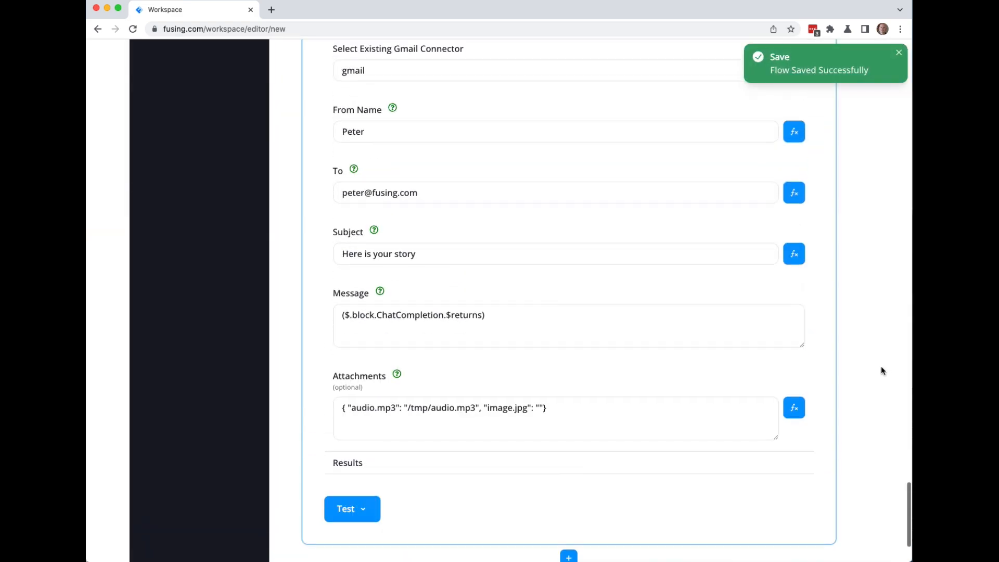
{"action": "scroll", "coordinate": [882, 366], "scroll_direction": "up", "scroll_amount": 3}
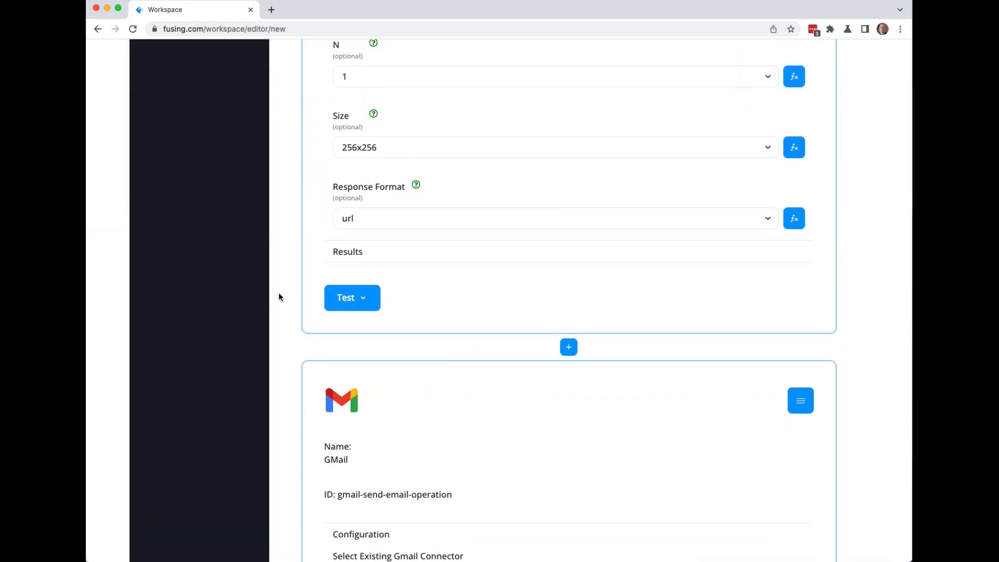
Run a Start to Here test up to the Image block.
{"action": "left_click", "coordinate": [363, 299]}
{"action": "left_click", "coordinate": [351, 255]}
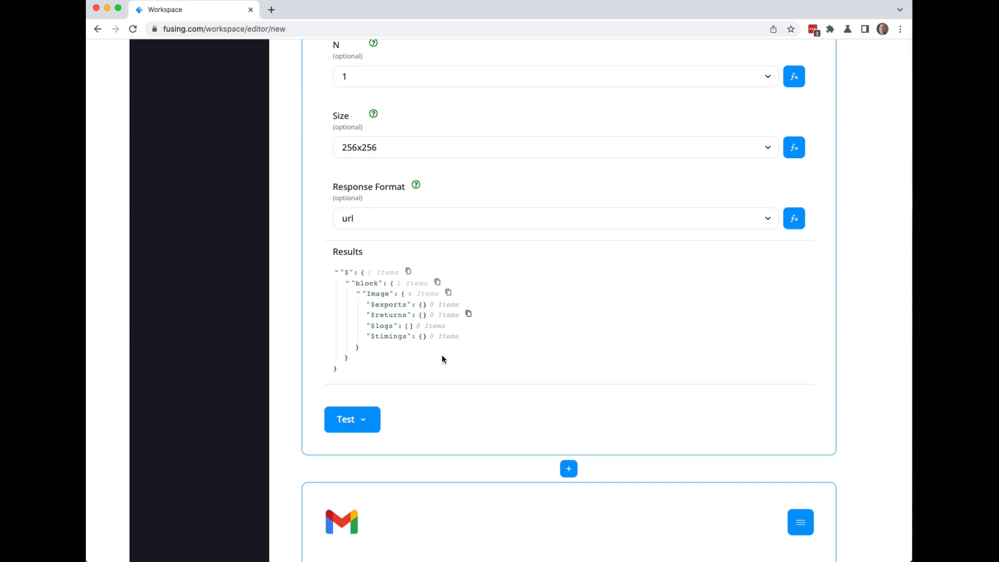
{"action": "left_click", "coordinate": [363, 420]}
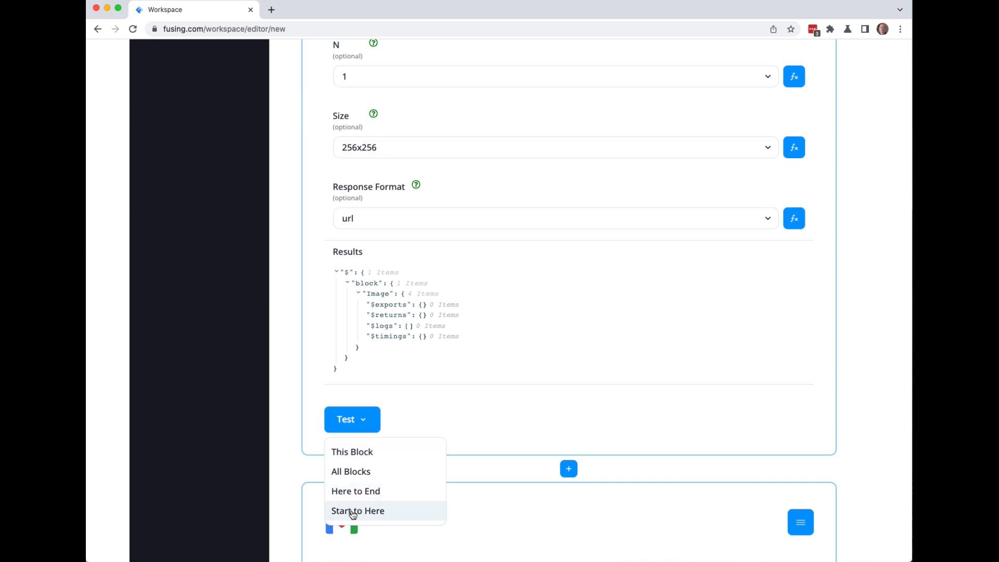
{"action": "left_click", "coordinate": [353, 512]}
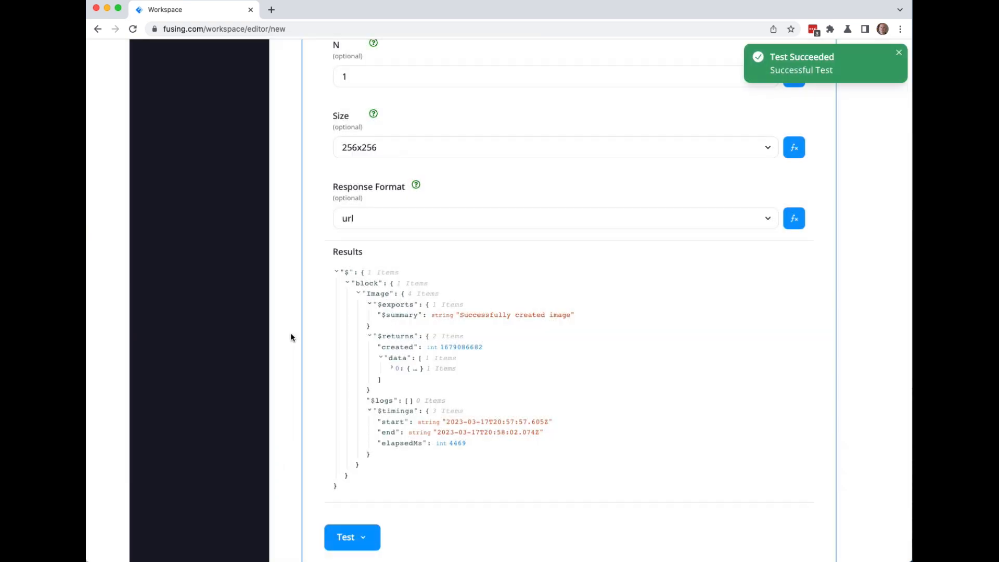
Copy the $.block.Image.$returns.data[0].url reference from the results.
{"action": "left_click", "coordinate": [392, 369]}
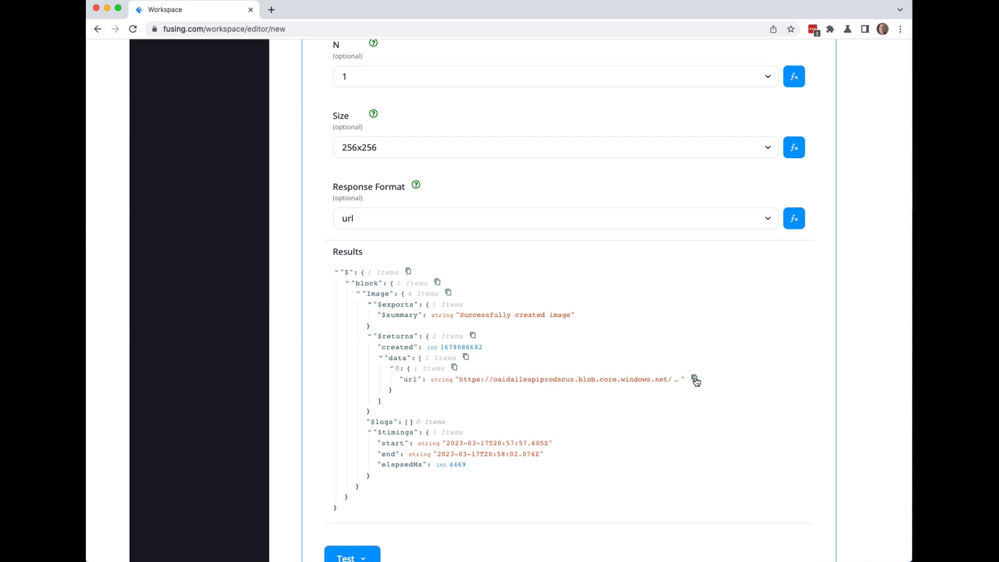
{"action": "left_click", "coordinate": [695, 381]}
{"action": "scroll", "coordinate": [289, 330], "scroll_direction": "down", "scroll_amount": 7}
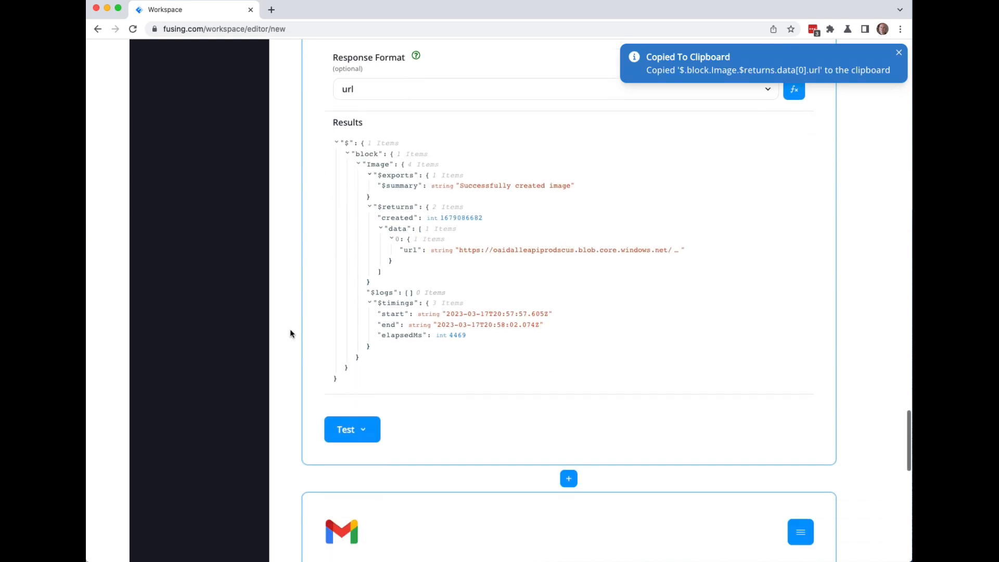
Set image.jpg's value to ${$.block.Image.$returns.data[0].url}.
{"action": "scroll", "coordinate": [290, 329], "scroll_direction": "down", "scroll_amount": 8}
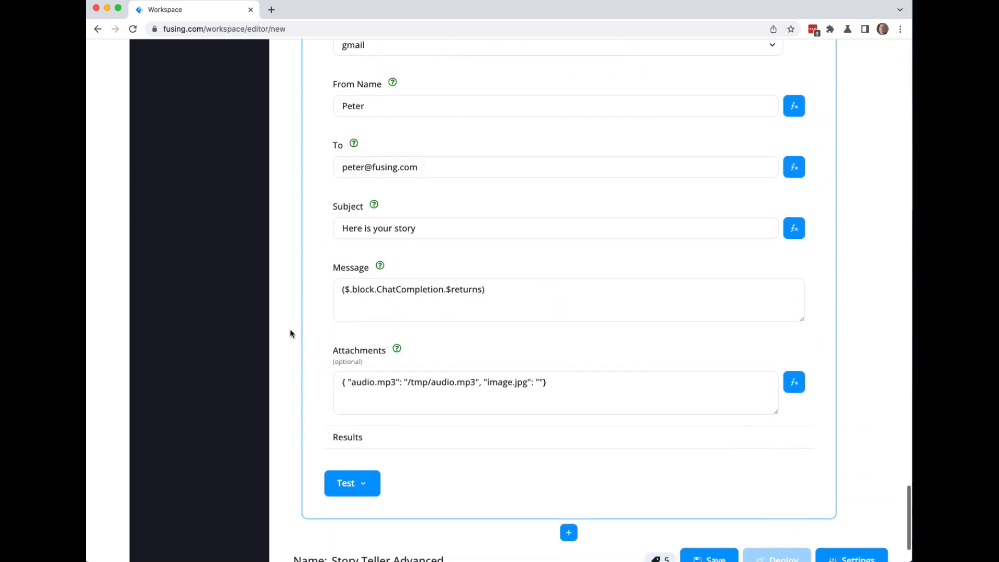
{"action": "left_click", "coordinate": [541, 361]}
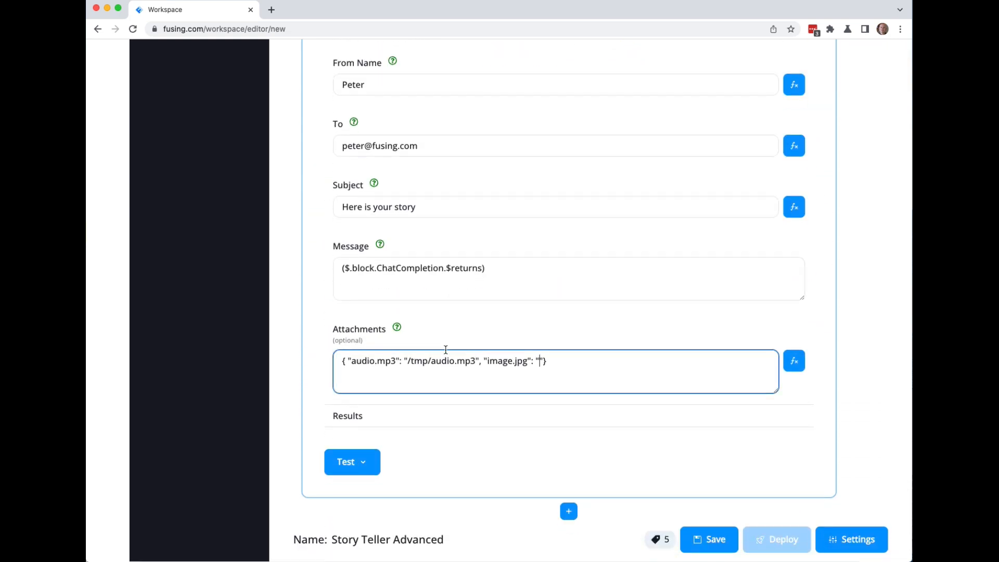
{"action": "key", "text": "super+v"}
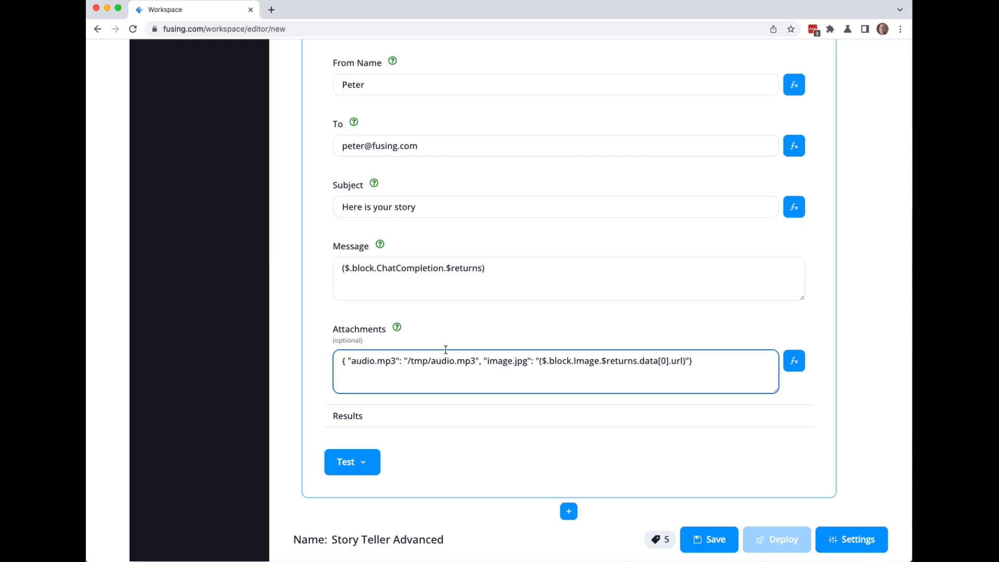
{"action": "key", "text": "BackSpace"}
{"action": "type", "text": "}"}
{"action": "key", "text": "Left"}
{"action": "key", "text": "BackSpace"}
{"action": "type", "text": "{"}
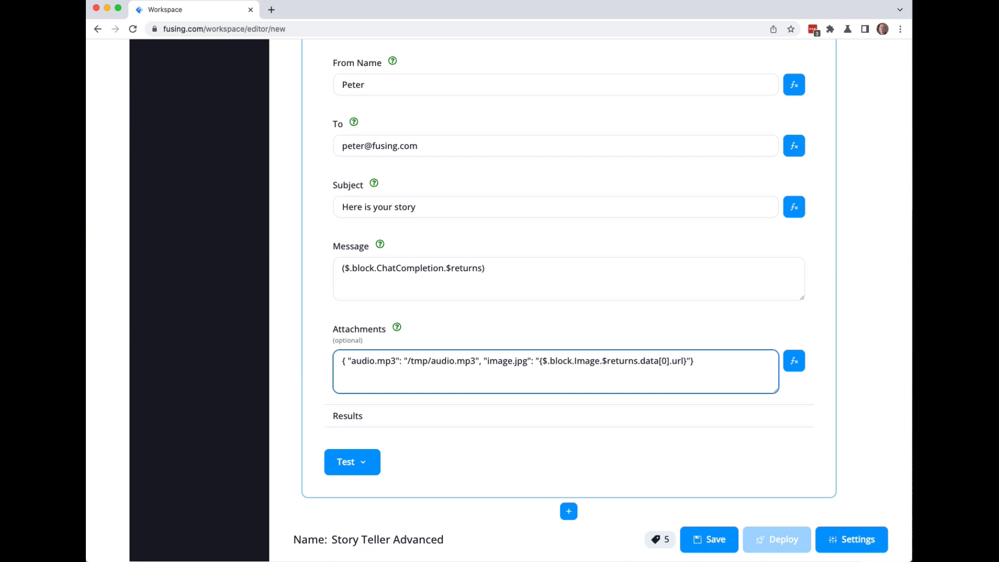
{"action": "key", "text": "Left"}
{"action": "type", "text": "$"}
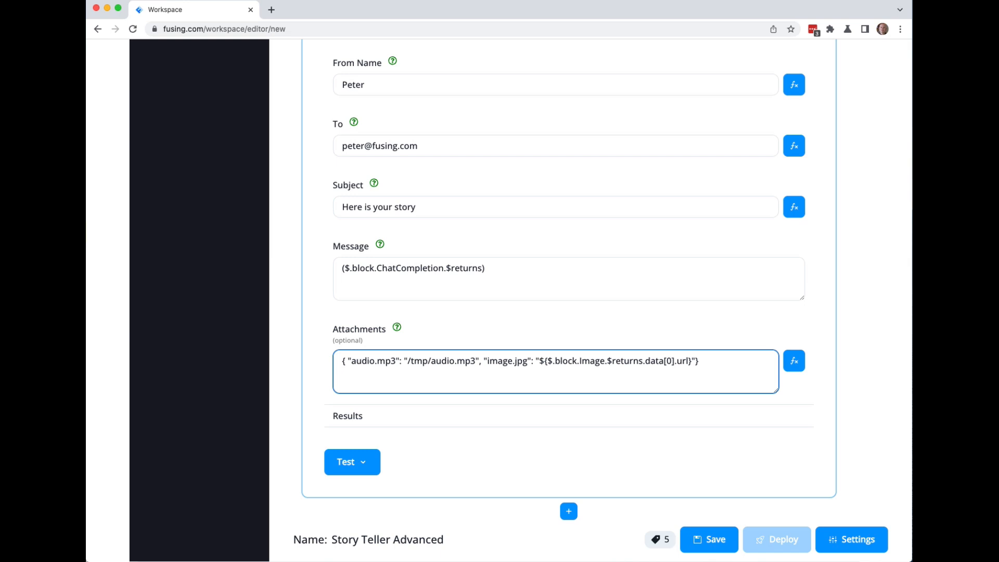
Wrap the attachments text in a backtick template expression and enlarge the Attachments box.
{"action": "left_click", "coordinate": [344, 362]}
{"action": "type", "text": "("}
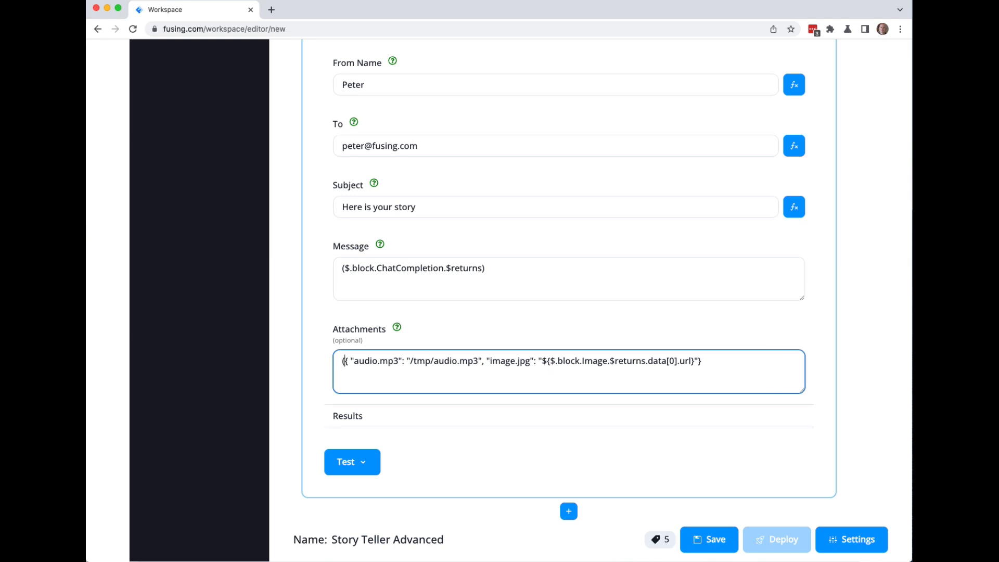
{"action": "type", "text": "`"}
{"action": "left_click", "coordinate": [726, 363]}
{"action": "type", "text": "`)"}
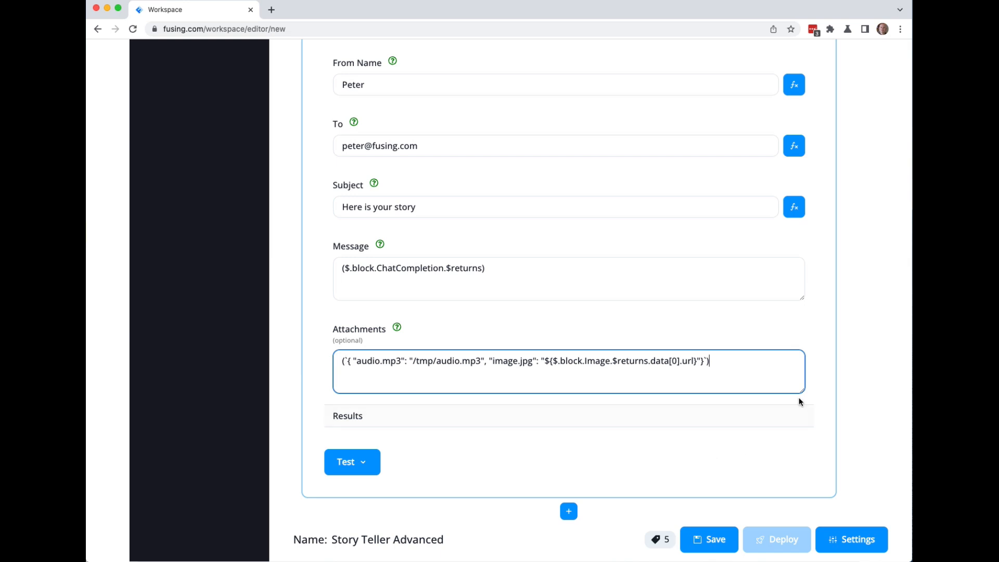
{"action": "left_click_drag", "start_coordinate": [803, 391], "coordinate": [808, 457]}
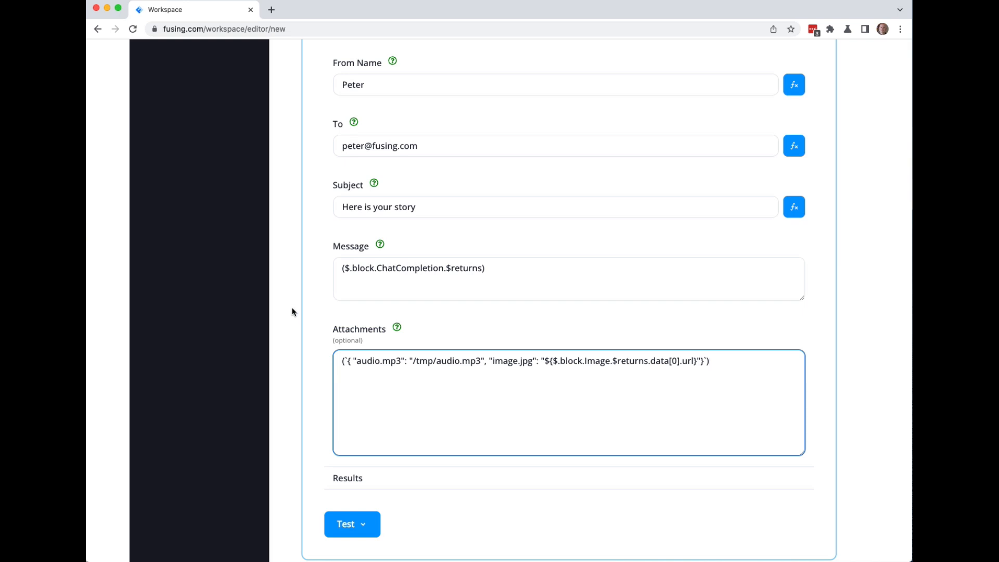
Test all blocks and verify the GMail result reads Success!
{"action": "left_click", "coordinate": [364, 526]}
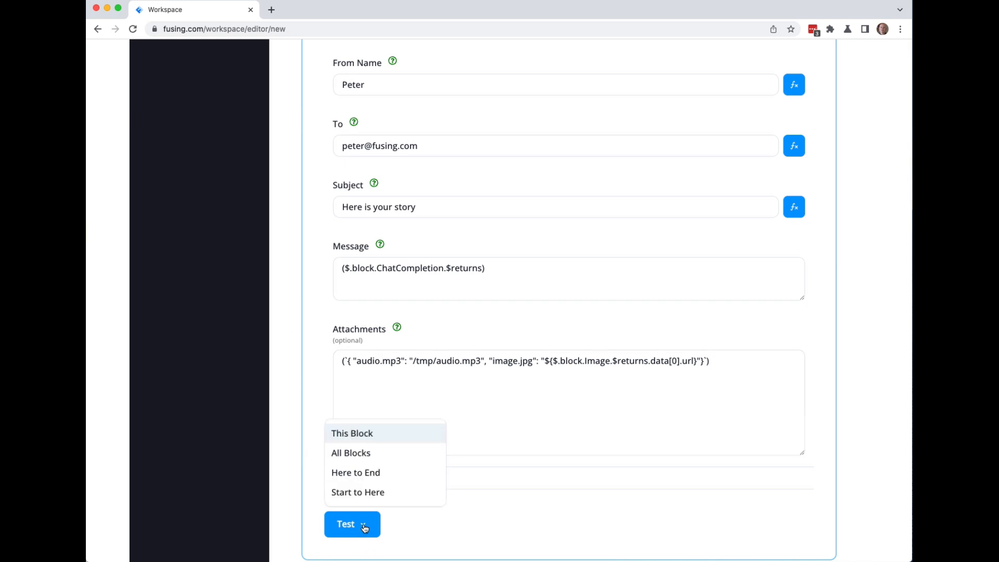
{"action": "left_click", "coordinate": [350, 453]}
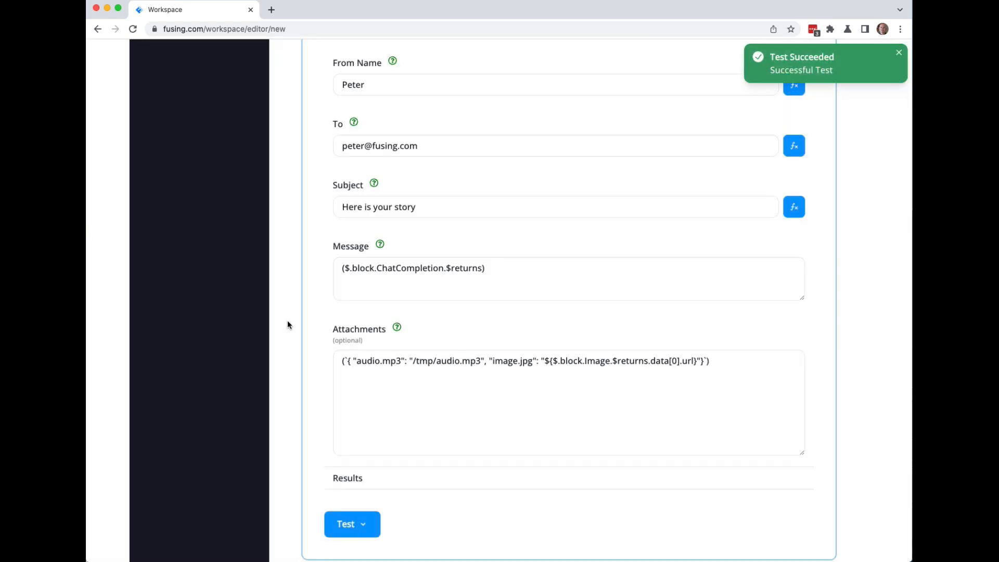
{"action": "left_click", "coordinate": [346, 477]}
{"action": "scroll", "coordinate": [290, 440], "scroll_direction": "down", "scroll_amount": 5}
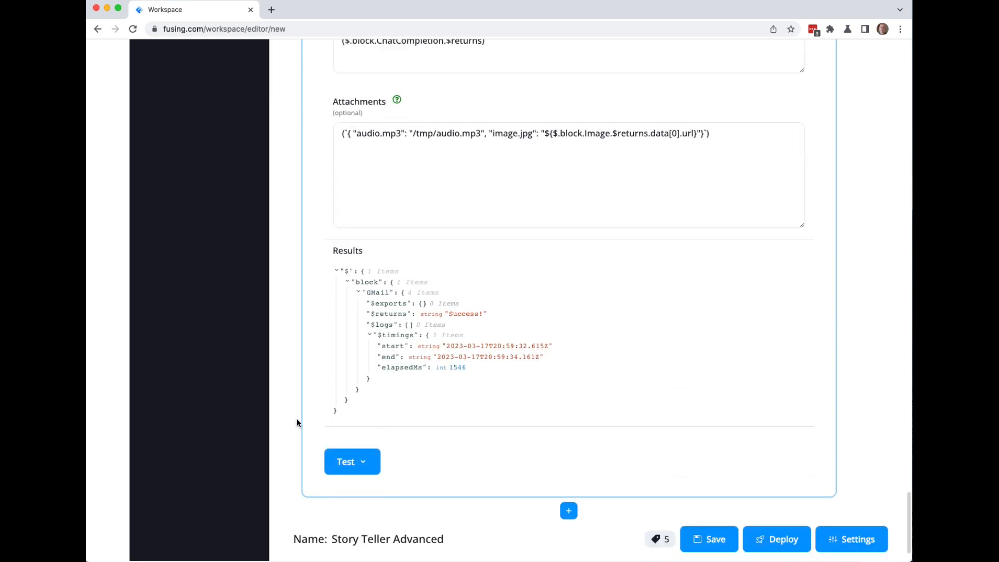
{"action": "scroll", "coordinate": [295, 423], "scroll_direction": "up", "scroll_amount": 2}
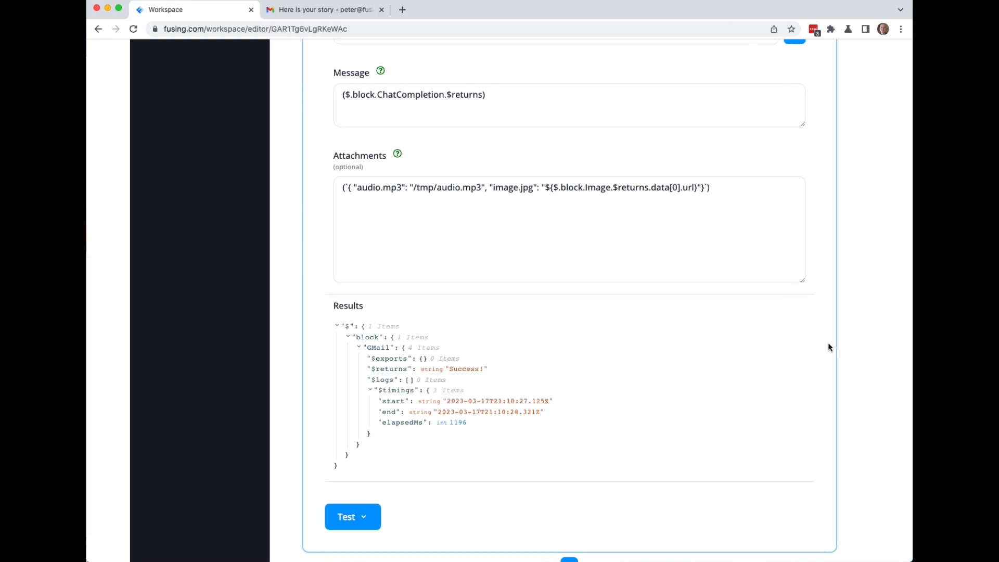
{"action": "left_click", "coordinate": [328, 14]}
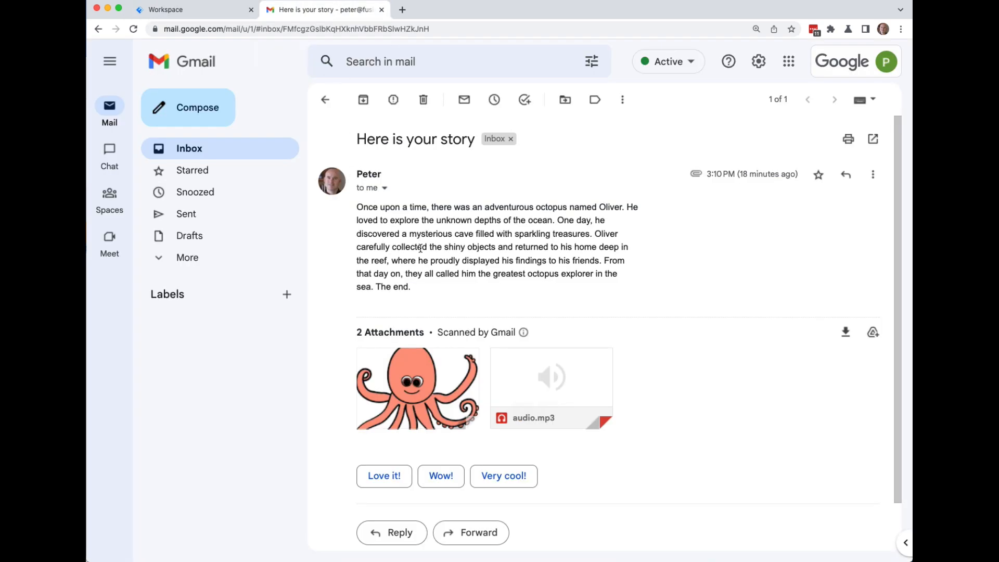
Check the email's image.jpg and audio.mp3 attachments, then bring the terminal window over it.
{"action": "mouse_move", "coordinate": [413, 390]}
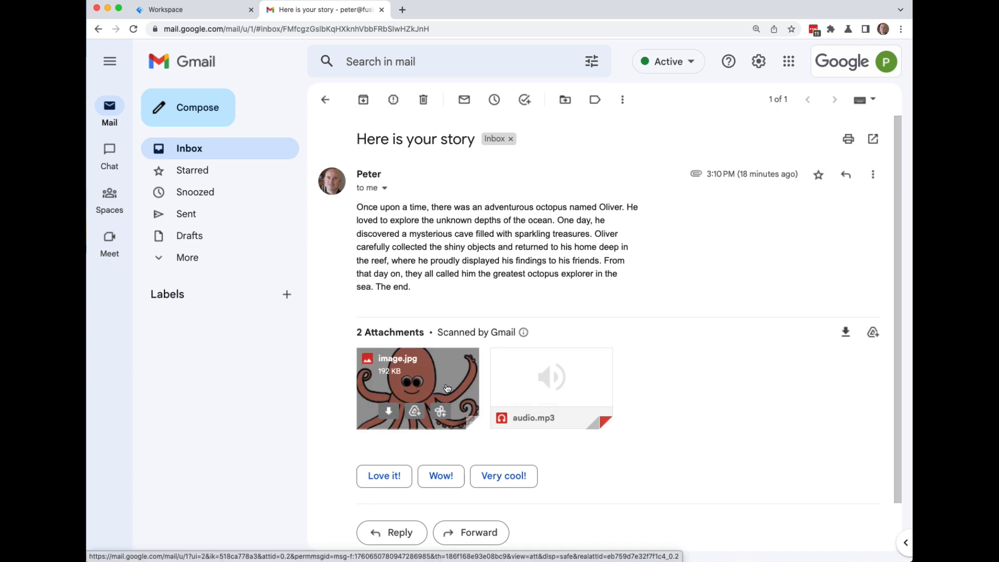
{"action": "mouse_move", "coordinate": [547, 392]}
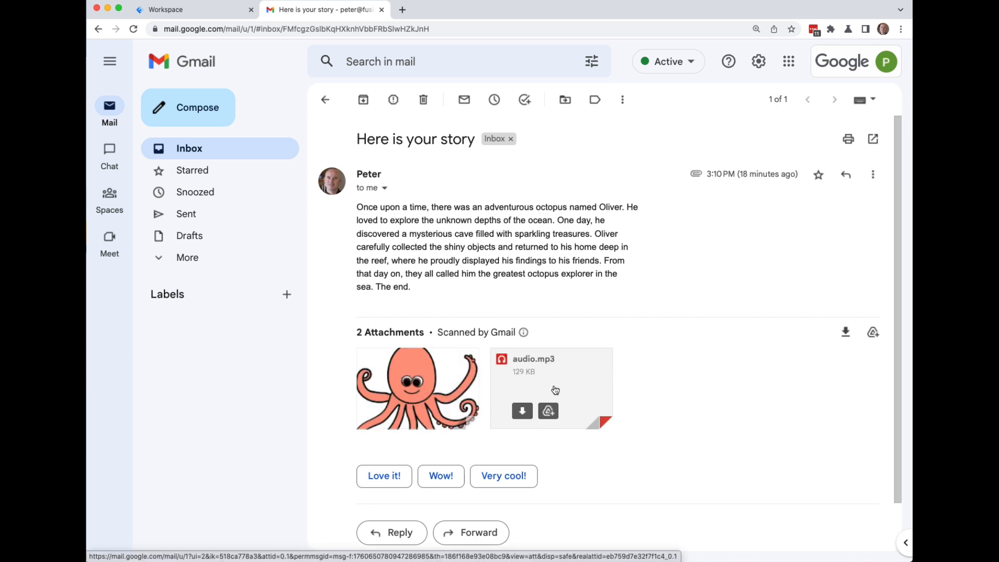
{"action": "left_click_drag", "start_coordinate": [521, 560], "coordinate": [521, 263]}
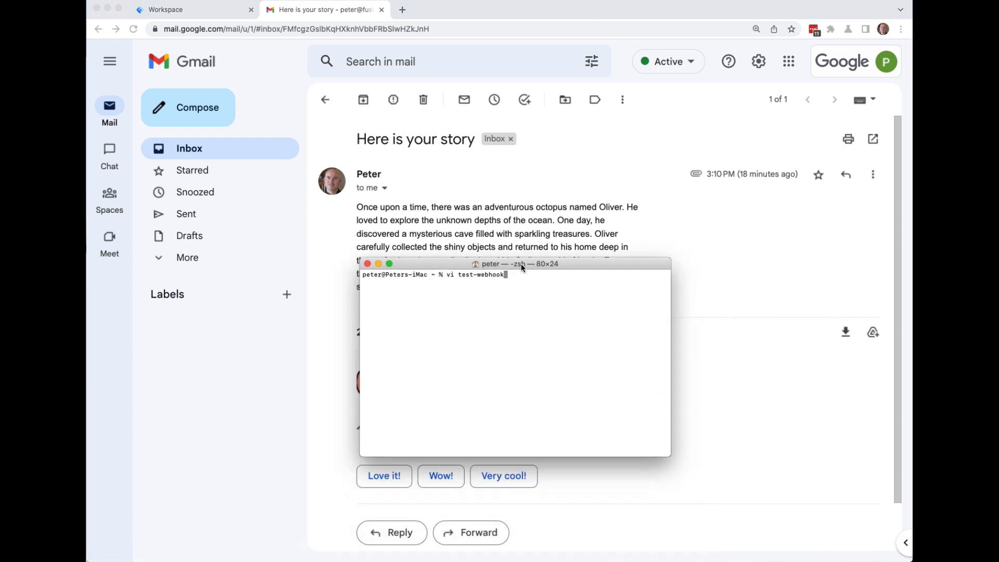
Open the test-webhook script in vi, then minimise Terminal to reveal the octopus story email.
{"action": "key", "text": "Return"}
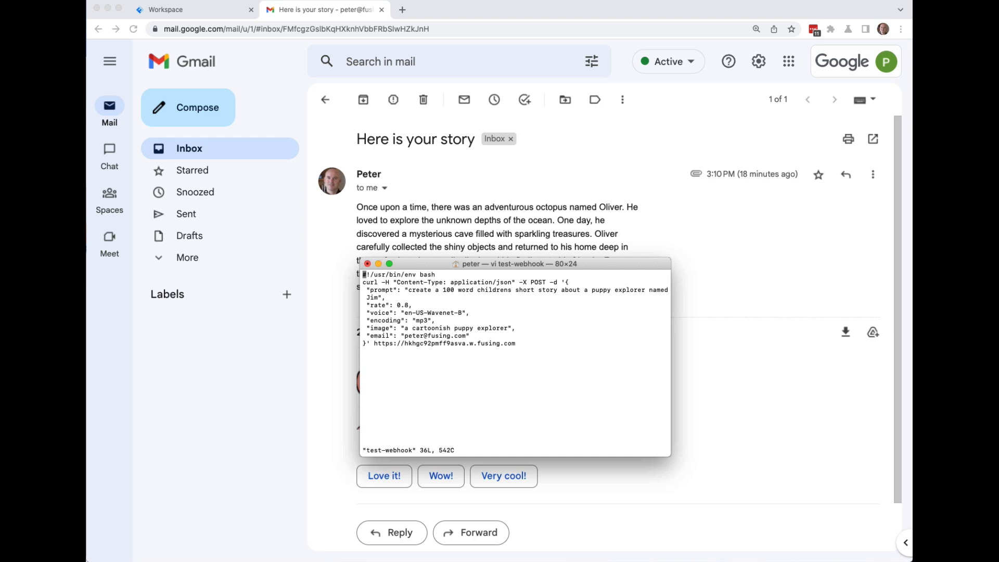
{"action": "double_click", "coordinate": [570, 264]}
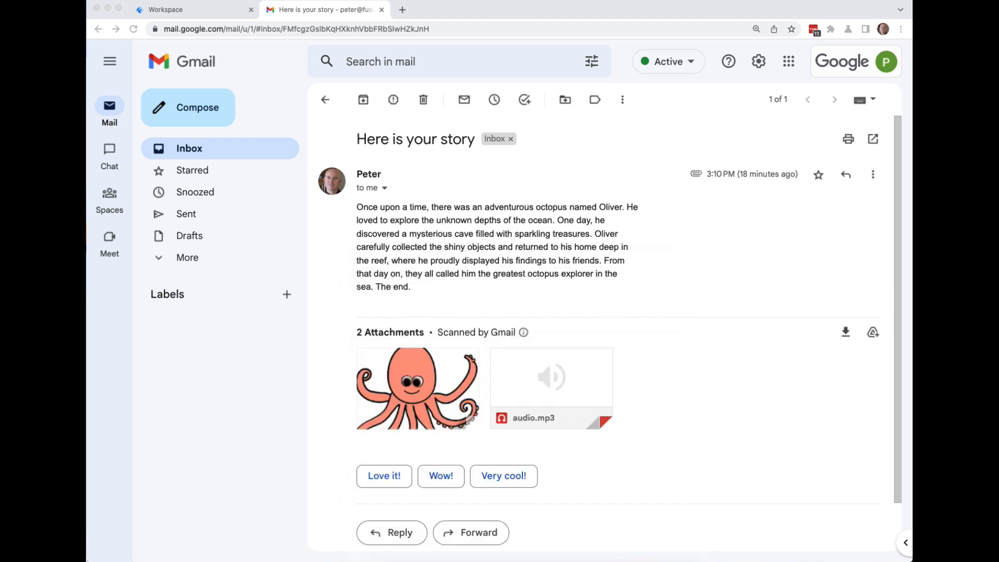
Show Fusing's Webhook block URL and Test Event with the test-webhook script window over it.
{"action": "left_click", "coordinate": [202, 11]}
{"action": "scroll", "coordinate": [375, 180], "scroll_direction": "up", "scroll_amount": 20}
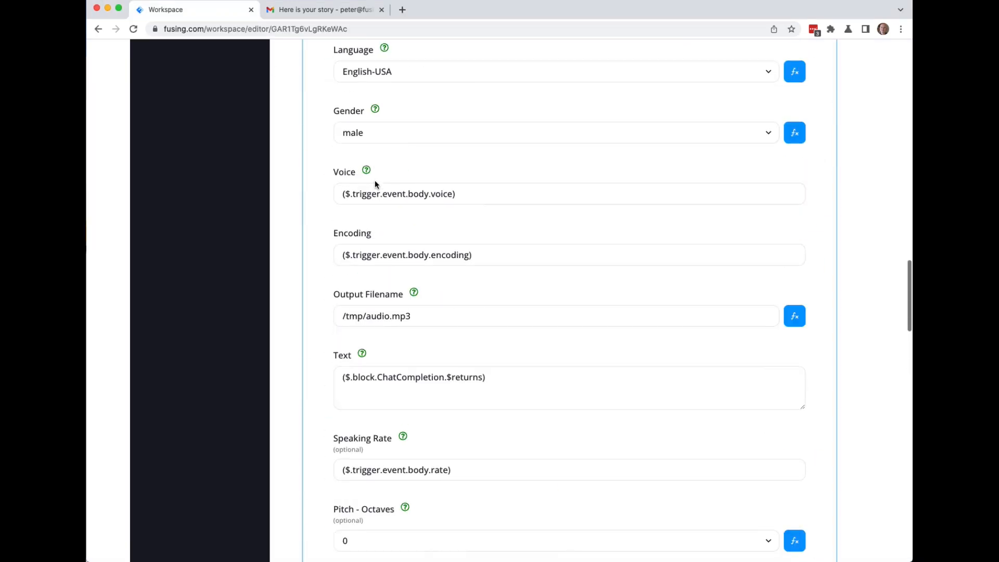
{"action": "scroll", "coordinate": [375, 182], "scroll_direction": "up", "scroll_amount": 15}
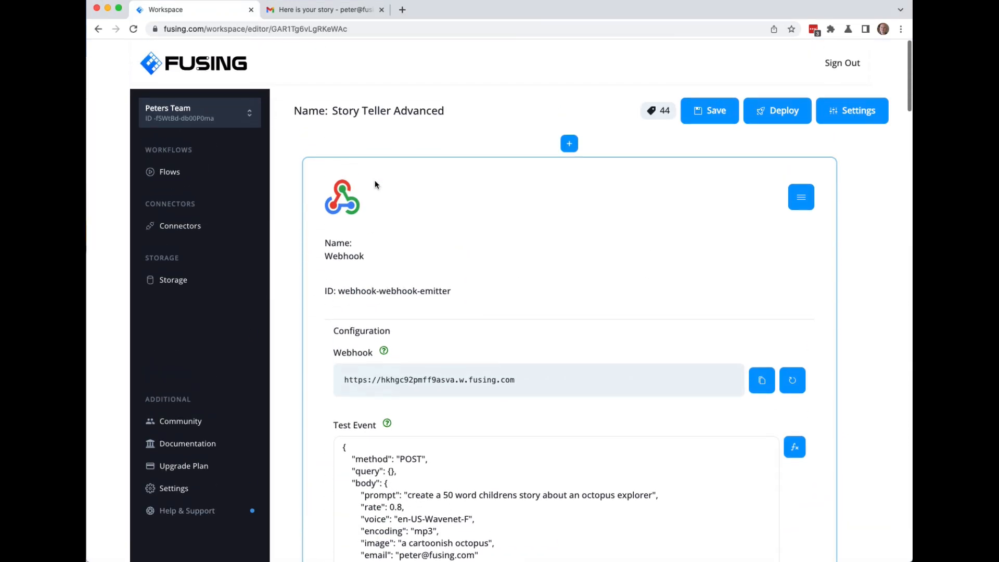
{"action": "scroll", "coordinate": [374, 182], "scroll_direction": "down", "scroll_amount": 5}
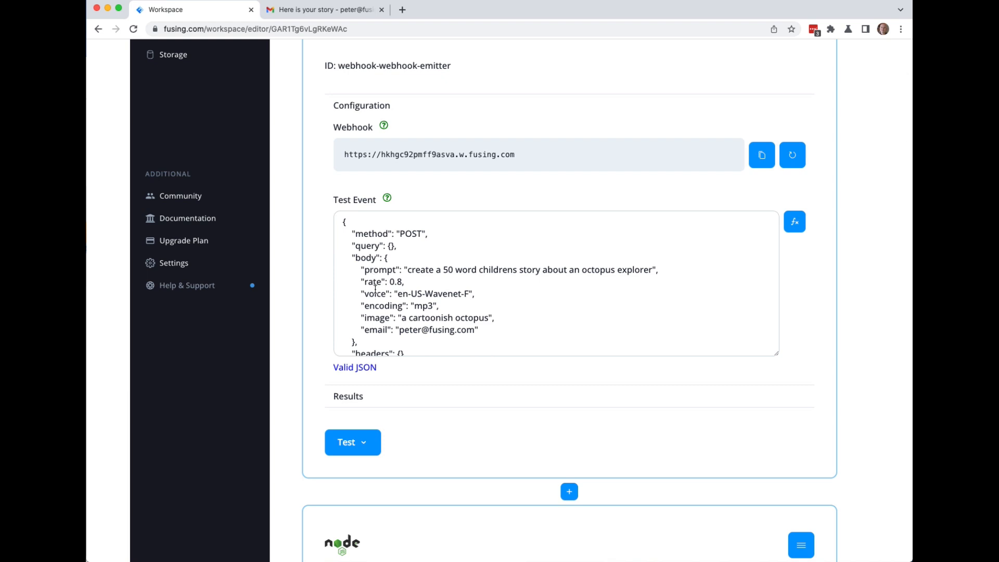
{"action": "left_click_drag", "start_coordinate": [458, 561], "coordinate": [469, 129]}
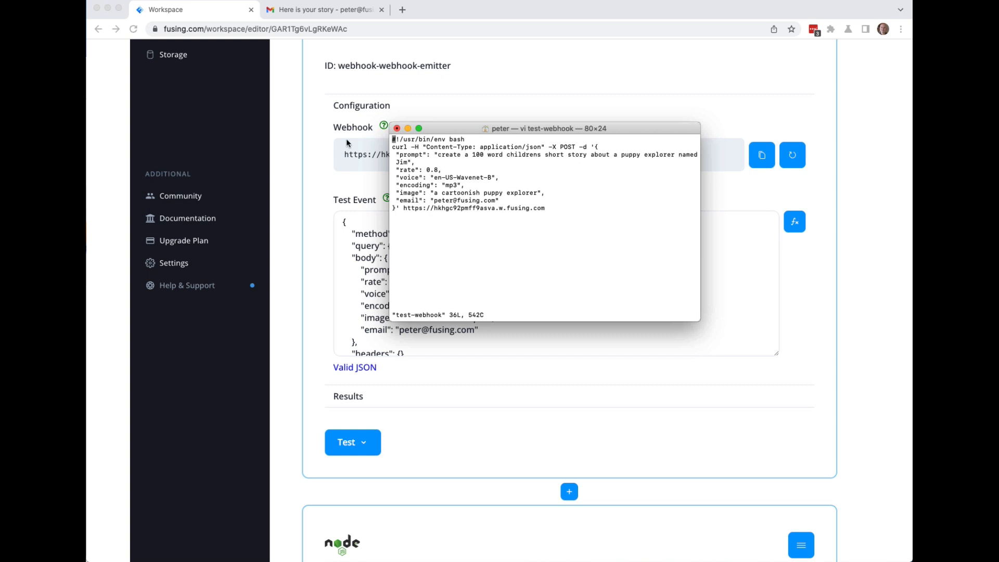
Save the edited test-webhook script and quit vi with :wq.
{"action": "key", "text": "Down"}
{"action": "key", "text": "Down"}
{"action": "key", "text": "Down"}
{"action": "key", "text": "Down"}
{"action": "scroll", "coordinate": [343, 145], "scroll_direction": "up", "scroll_amount": 1}
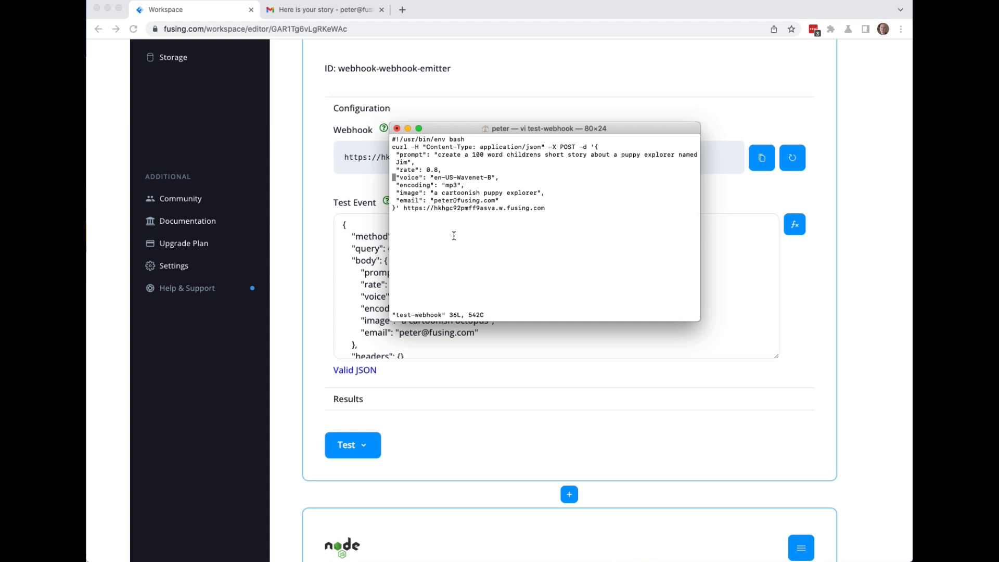
{"action": "type", "text": ":wq"}
{"action": "key", "text": "Return"}
Run ./test-webhook to send the puppy-story request, then return to the Gmail story email.
{"action": "key", "text": "Up"}
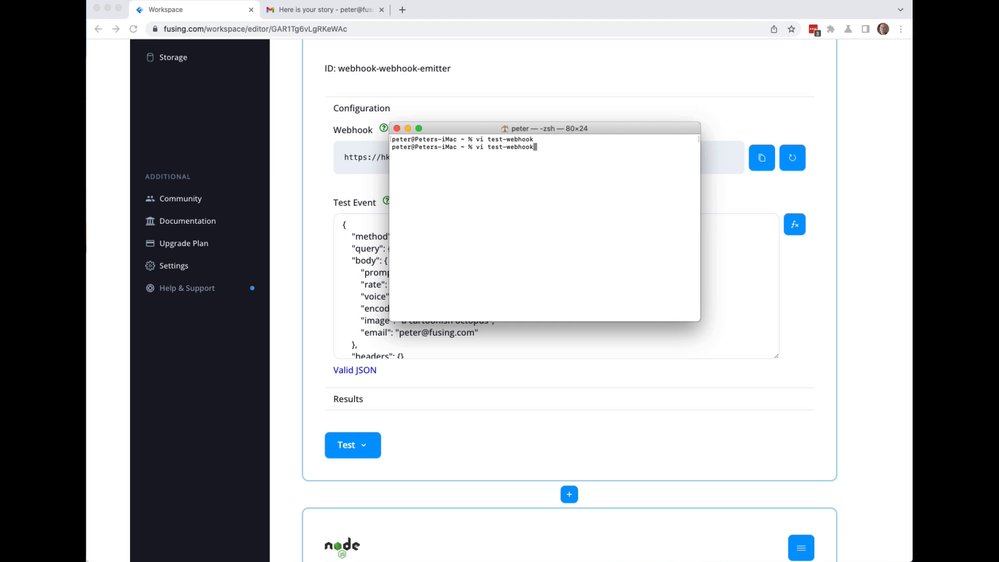
{"action": "key", "text": "Down"}
{"action": "type", "text": "./test-webhook"}
{"action": "key", "text": "Return"}
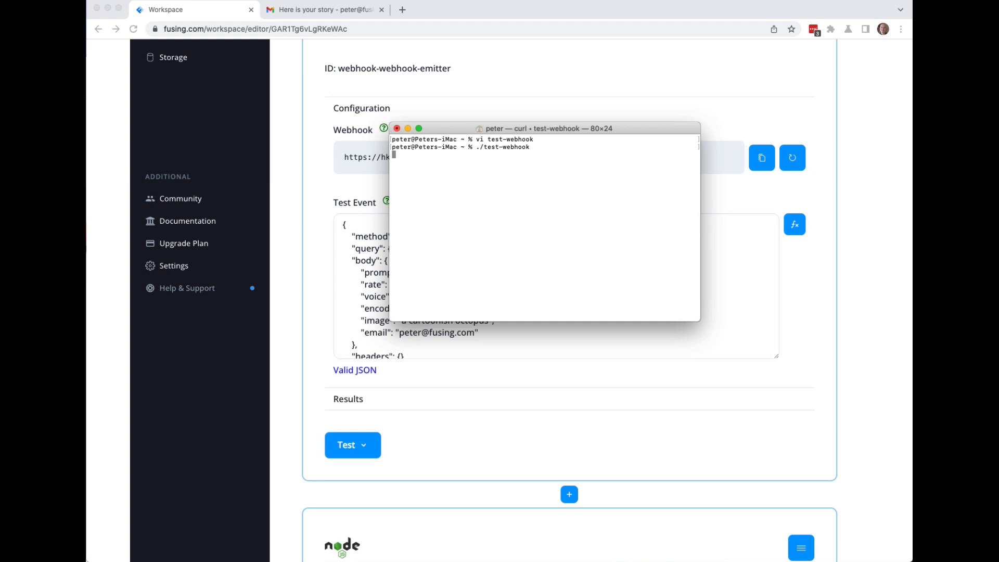
{"action": "left_click_drag", "start_coordinate": [458, 133], "coordinate": [467, 461]}
{"action": "left_click", "coordinate": [298, 9]}
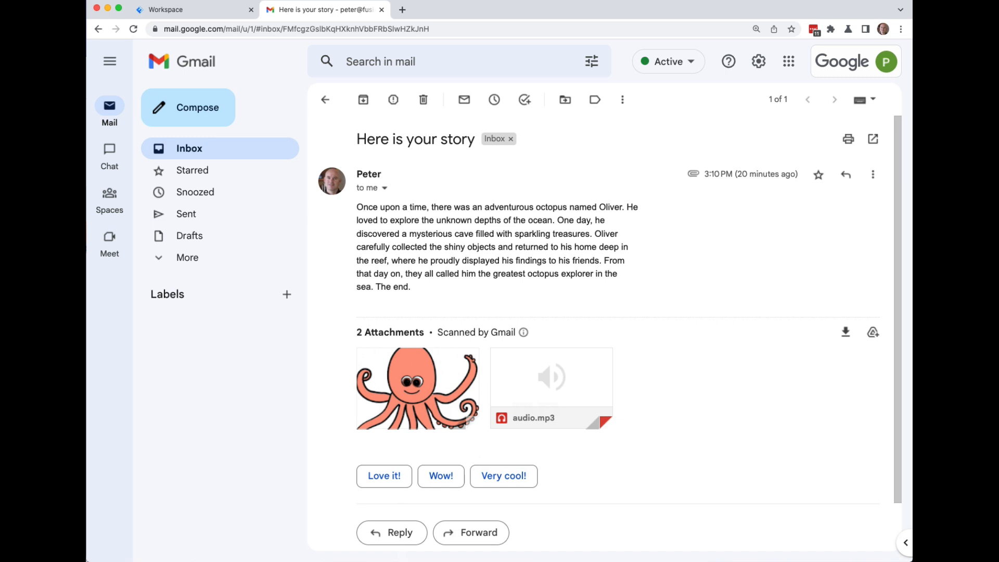
Delete the old octopus story email and wait for the new one with image.jpg and audio.mp3.
{"action": "left_click", "coordinate": [423, 99]}
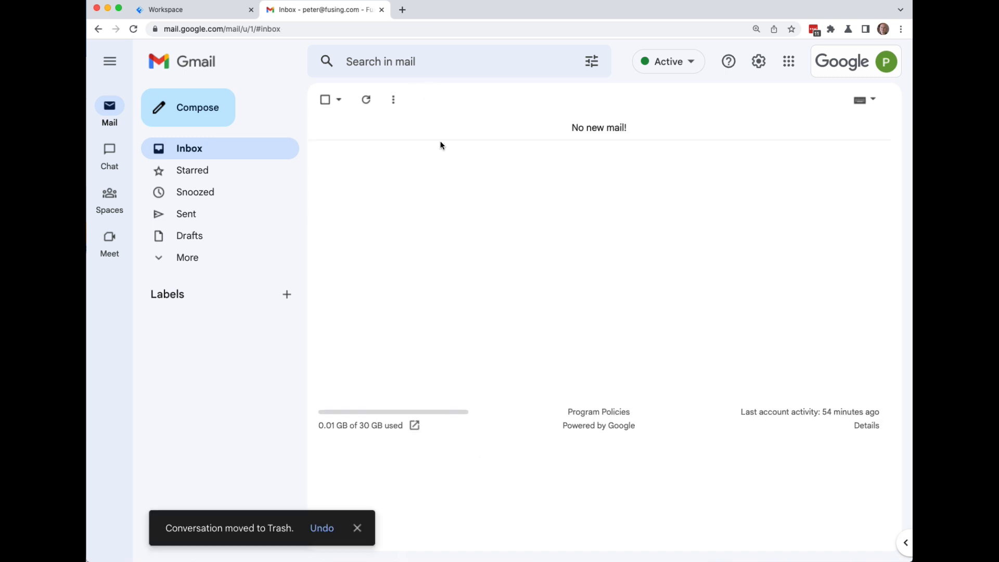
{"action": "left_click", "coordinate": [463, 561]}
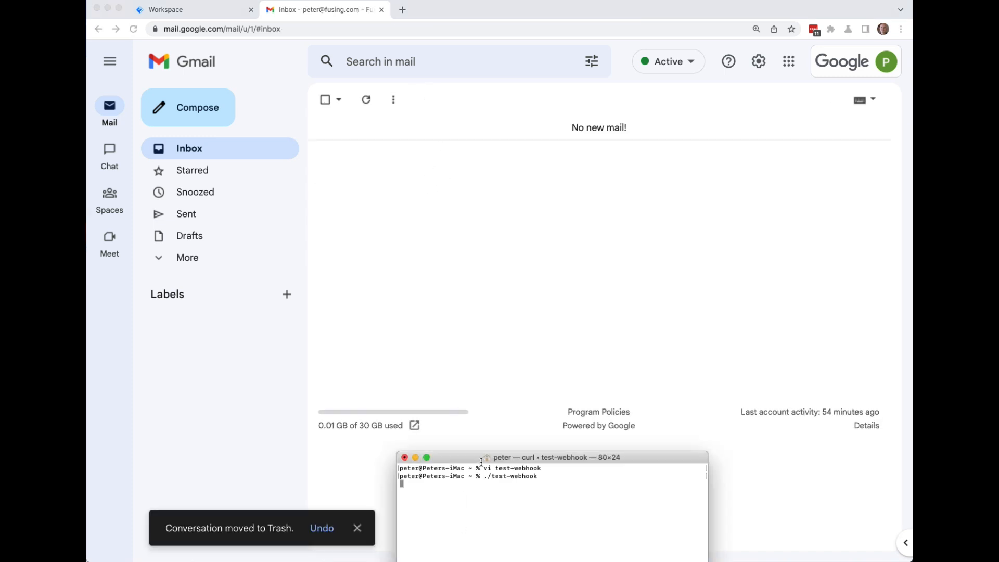
{"action": "left_click_drag", "start_coordinate": [479, 458], "coordinate": [477, 234]}
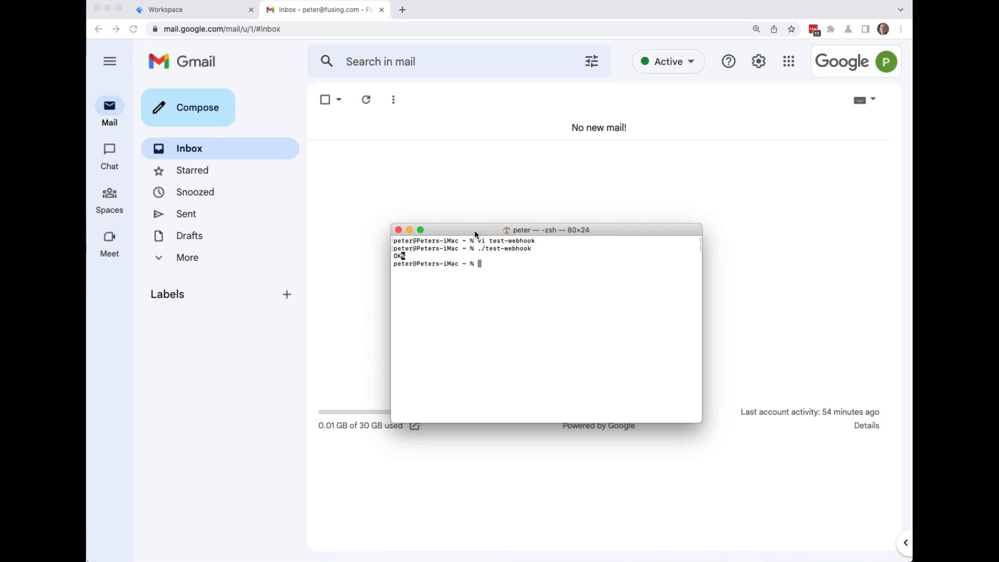
{"action": "left_click_drag", "start_coordinate": [477, 235], "coordinate": [522, 479]}
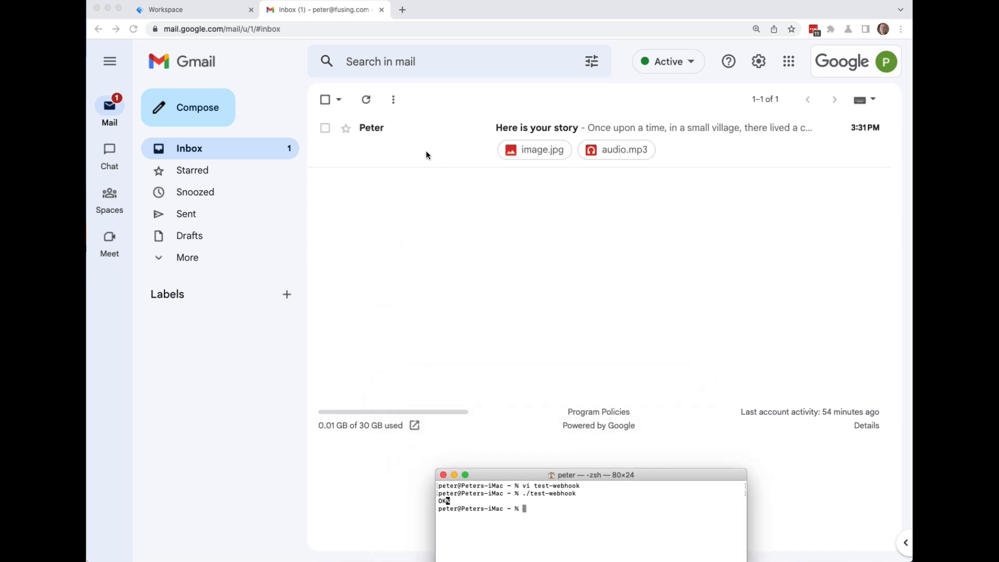
Open the new story email, preview the puppy image, and play then pause audio.mp3.
{"action": "left_click", "coordinate": [513, 319]}
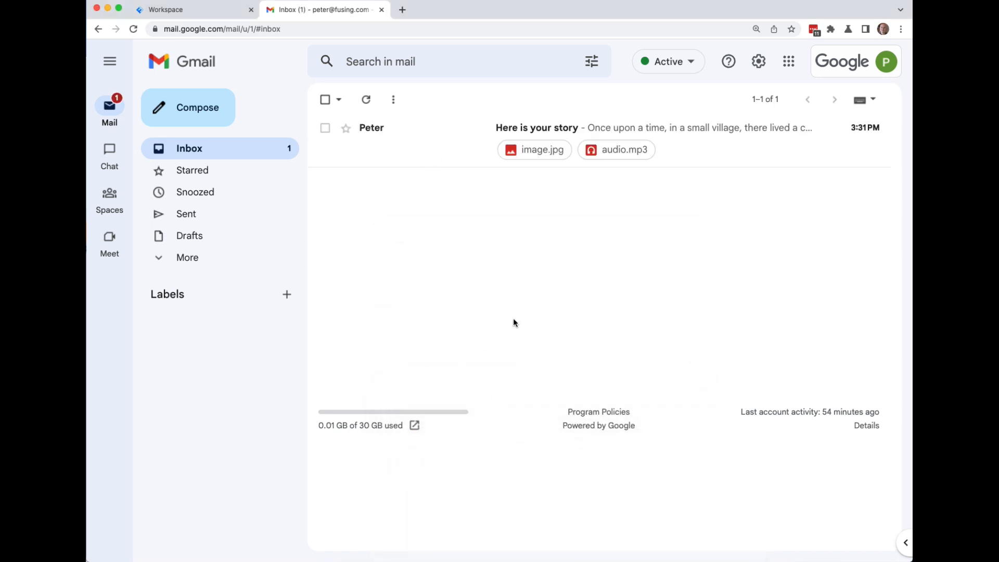
{"action": "left_click", "coordinate": [426, 138]}
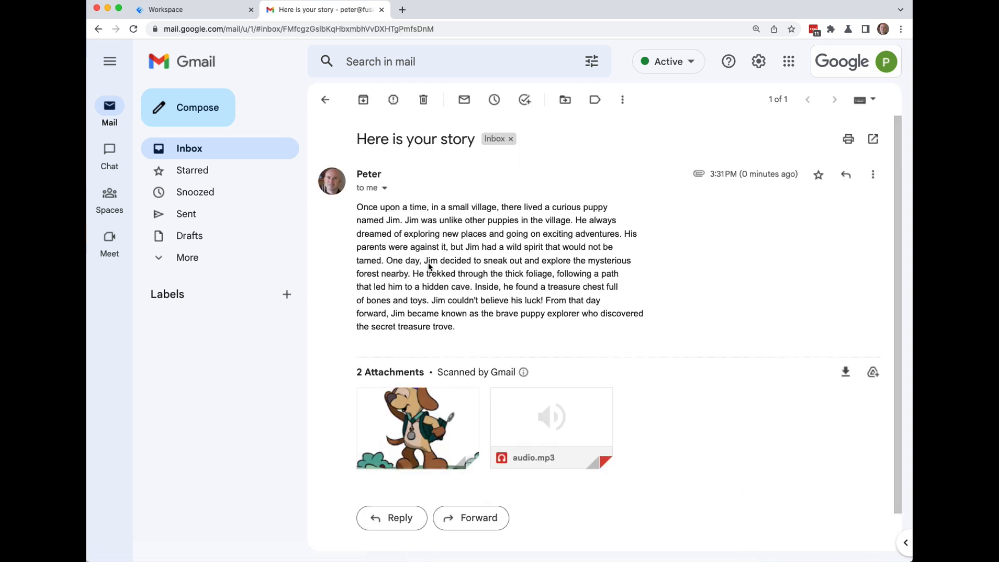
{"action": "left_click", "coordinate": [414, 429]}
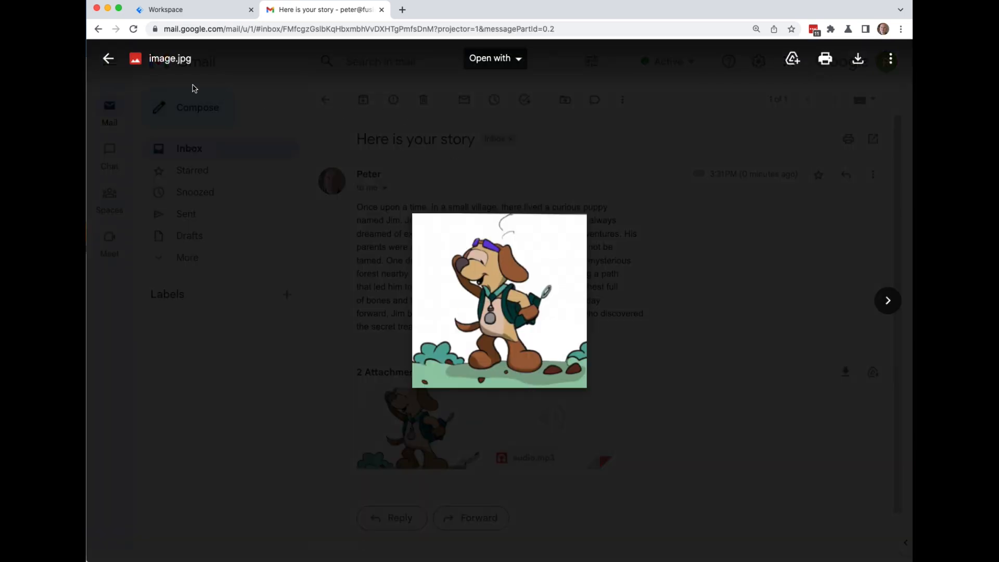
{"action": "left_click", "coordinate": [108, 59]}
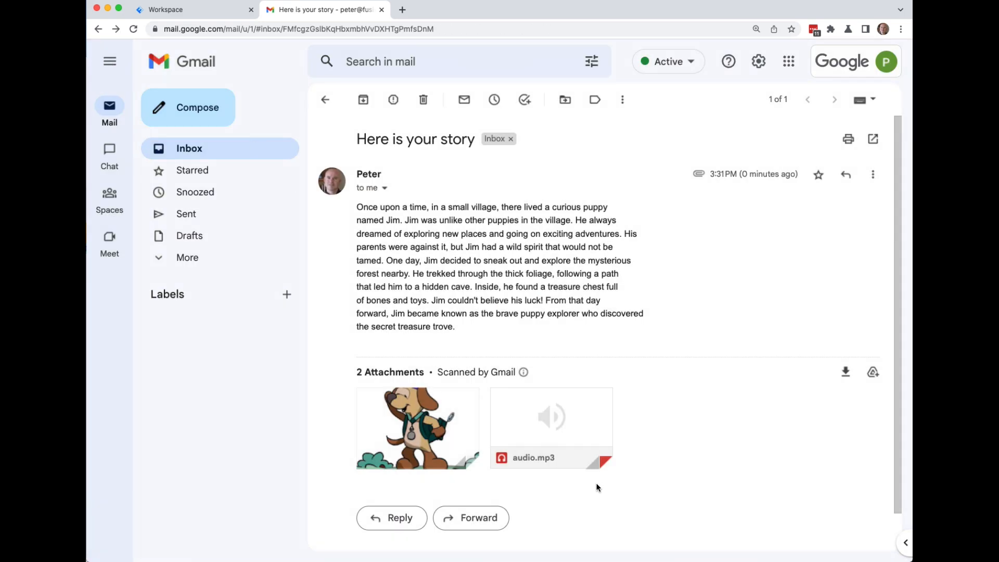
{"action": "left_click", "coordinate": [567, 414]}
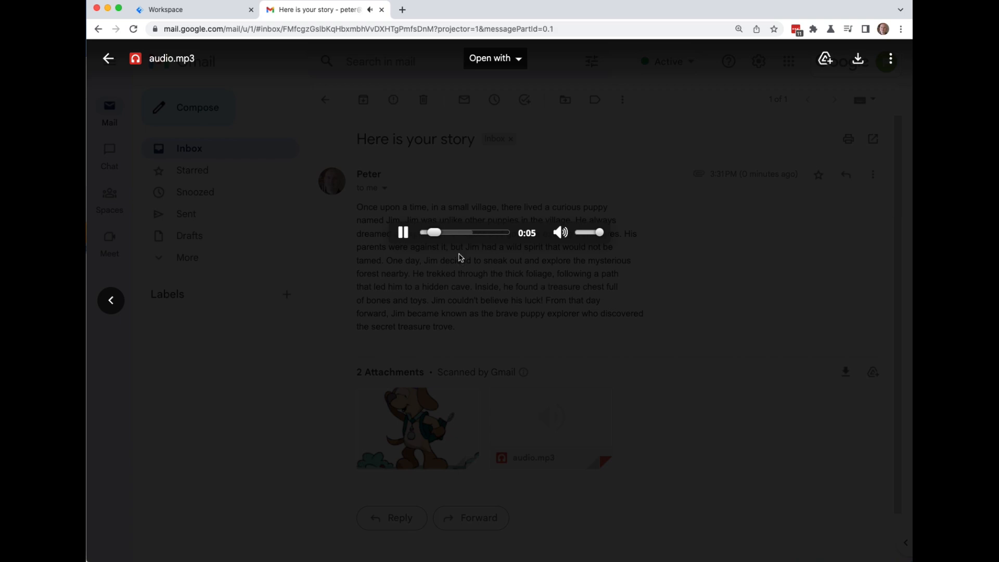
{"action": "left_click", "coordinate": [403, 234]}
{"action": "left_click", "coordinate": [107, 59]}
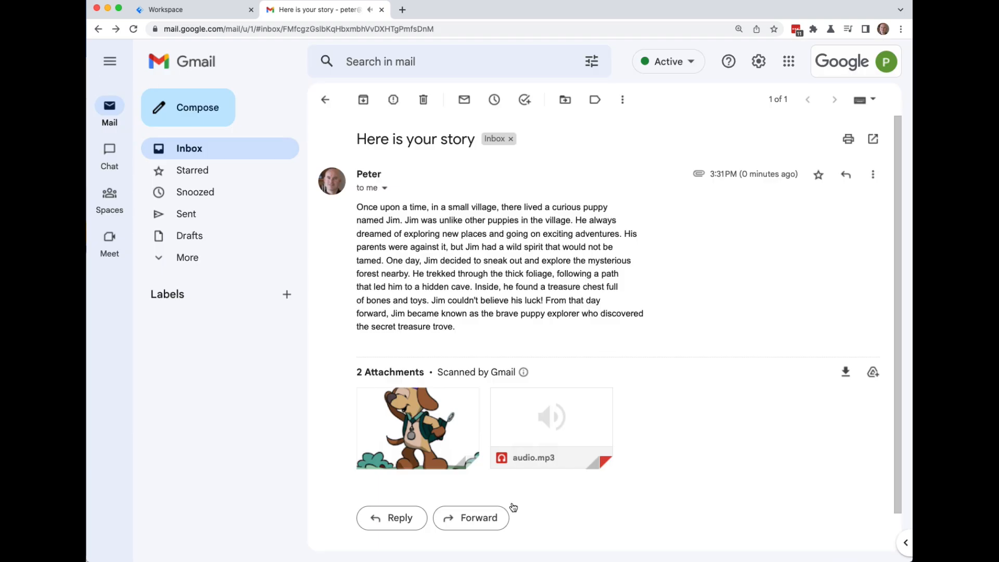
Reopen the test-webhook script in vi to review its curl request, then move Terminal aside.
{"action": "key", "text": "super+Tab"}
{"action": "left_click_drag", "start_coordinate": [555, 481], "coordinate": [433, 203]}
{"action": "key", "text": "Up"}
{"action": "key", "text": "Up"}
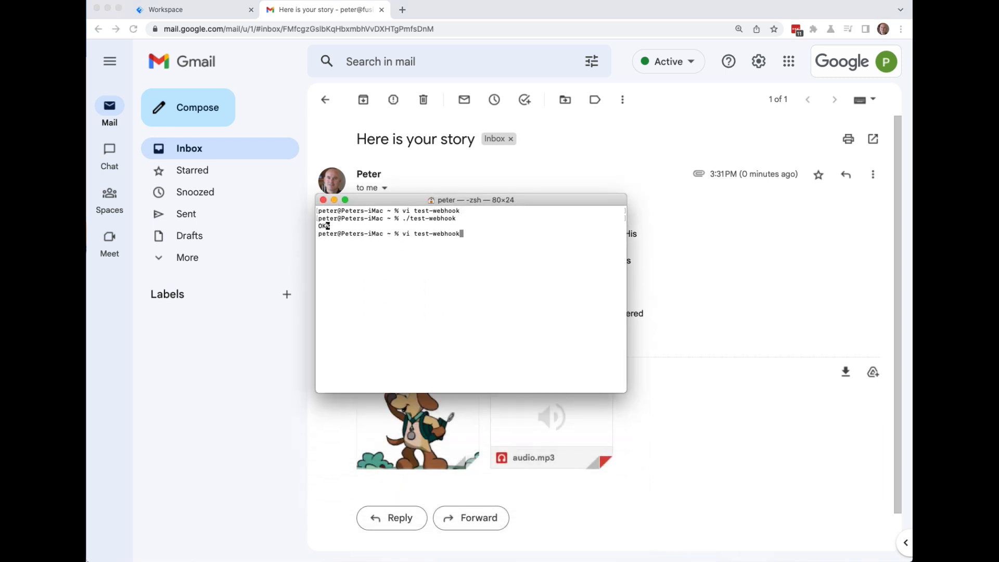
{"action": "key", "text": "Return"}
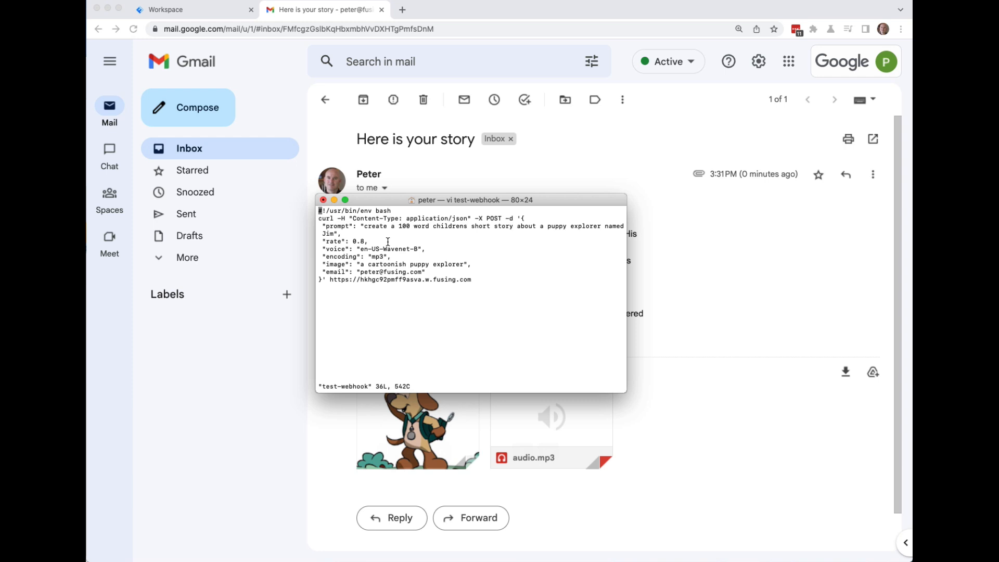
{"action": "left_click_drag", "start_coordinate": [394, 198], "coordinate": [476, 561]}
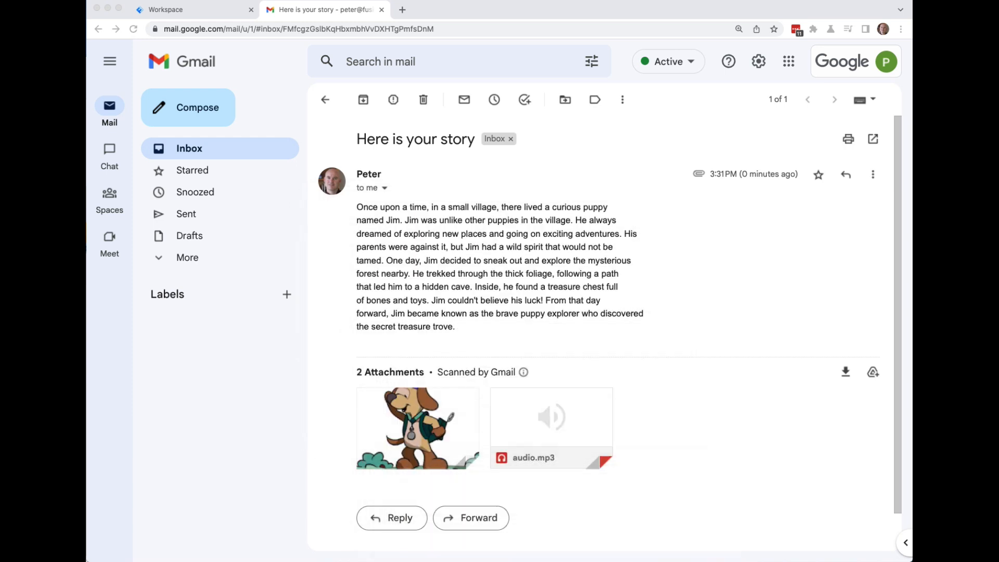
Scroll through the Story Teller Advanced blocks, expanding NodeJS Configuration and collapsing TTS Configuration.
{"action": "left_click", "coordinate": [222, 10]}
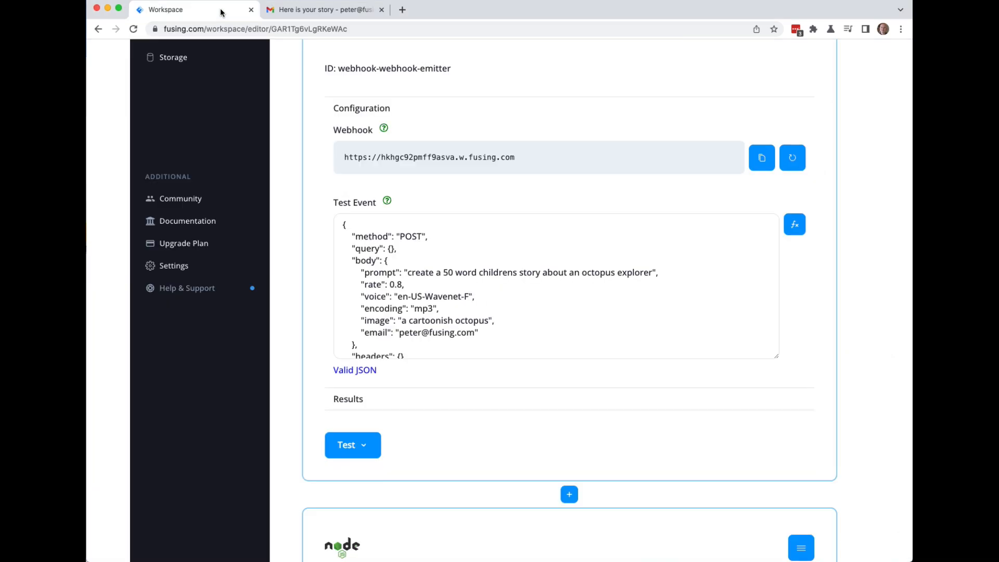
{"action": "scroll", "coordinate": [313, 139], "scroll_direction": "up", "scroll_amount": 5}
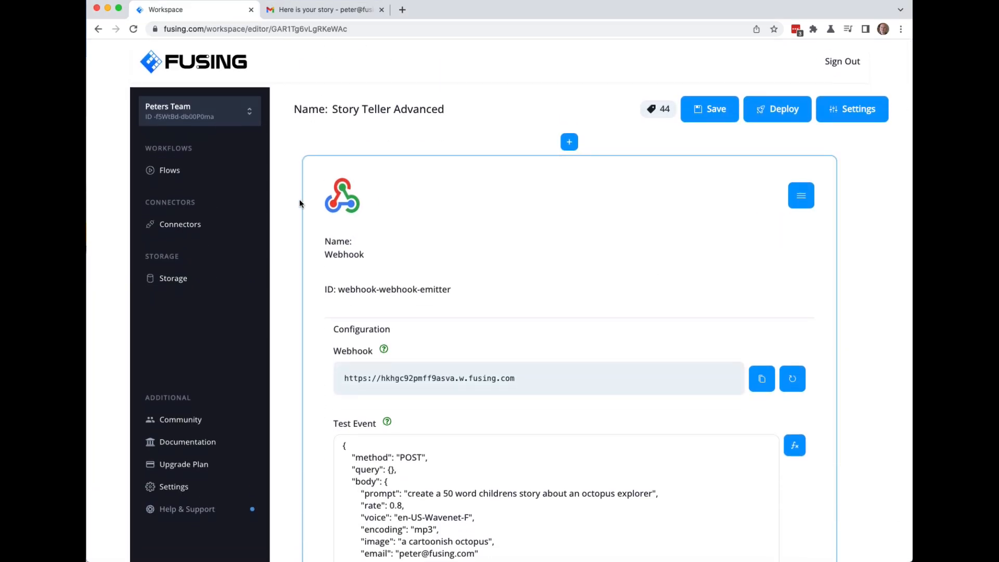
{"action": "scroll", "coordinate": [298, 201], "scroll_direction": "down", "scroll_amount": 4}
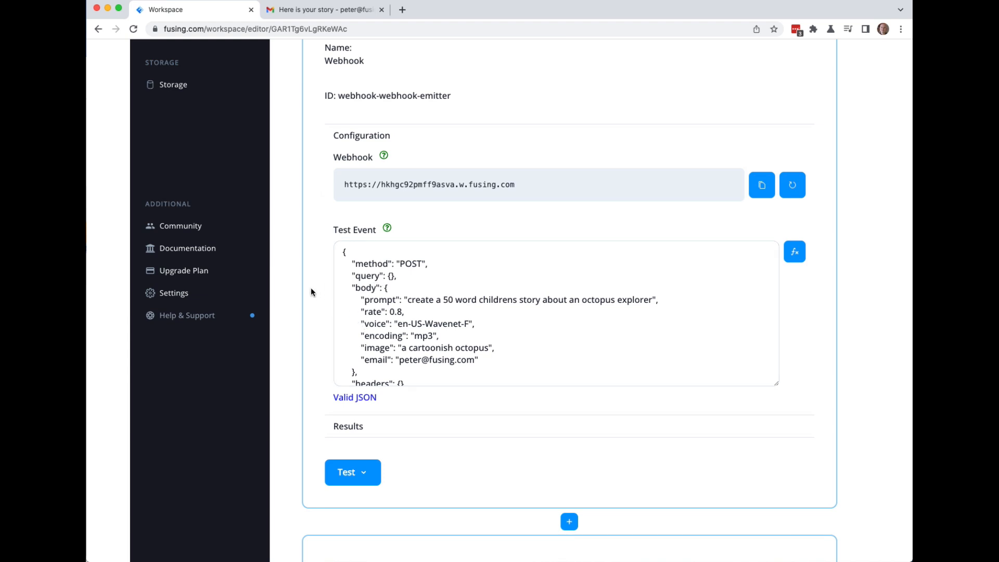
{"action": "scroll", "coordinate": [294, 284], "scroll_direction": "down", "scroll_amount": 8}
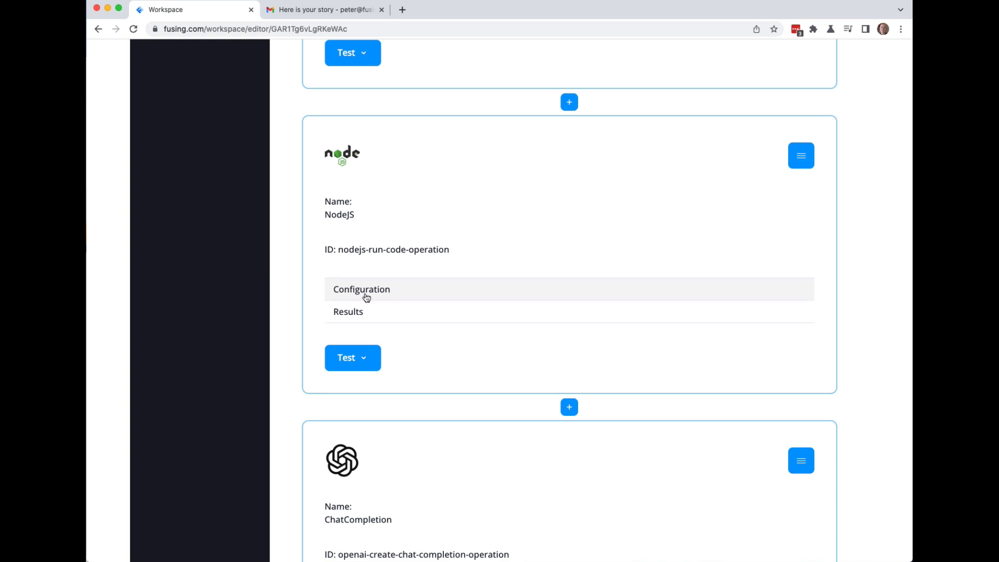
{"action": "left_click", "coordinate": [366, 297]}
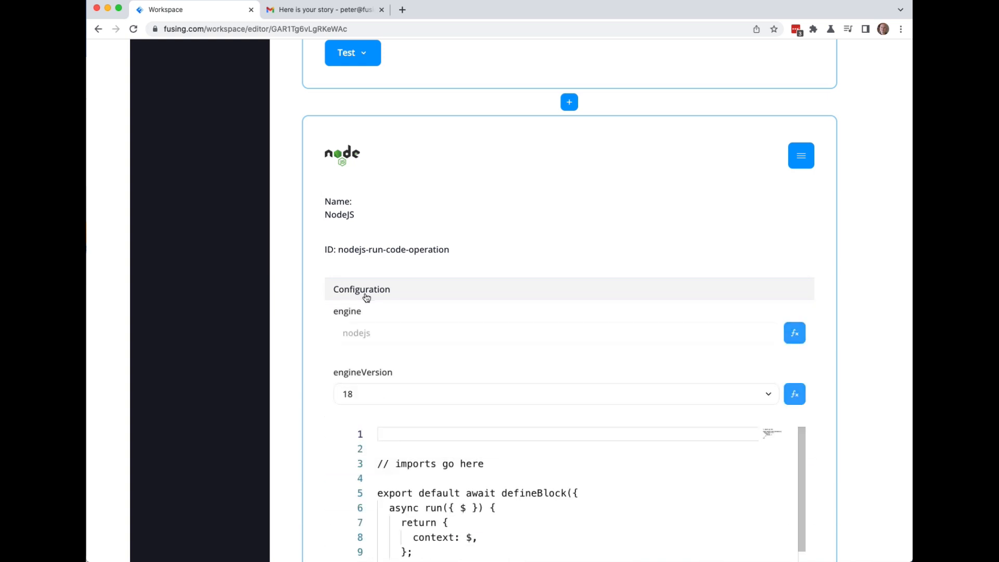
{"action": "scroll", "coordinate": [406, 406], "scroll_direction": "down", "scroll_amount": 2}
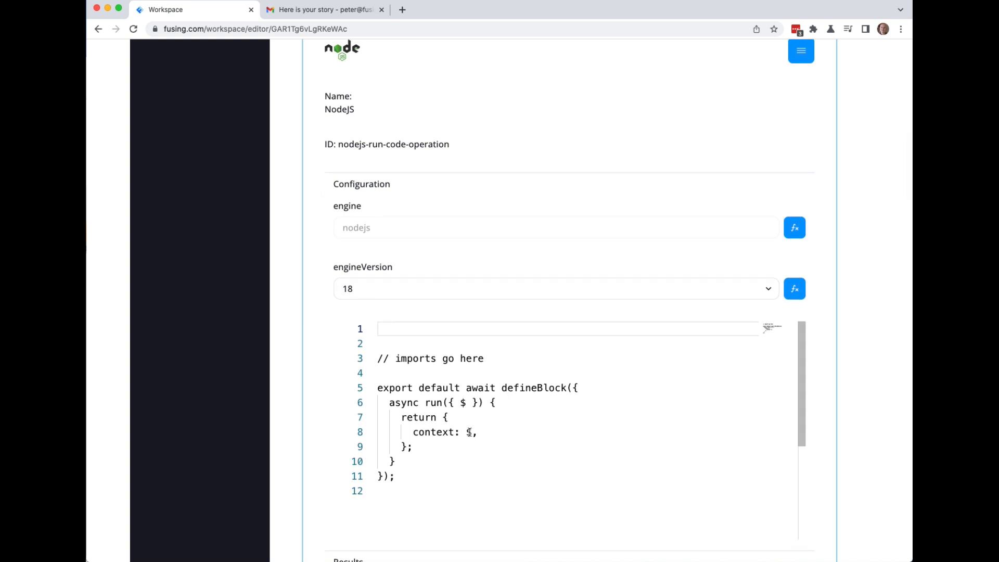
{"action": "scroll", "coordinate": [297, 302], "scroll_direction": "down", "scroll_amount": 10}
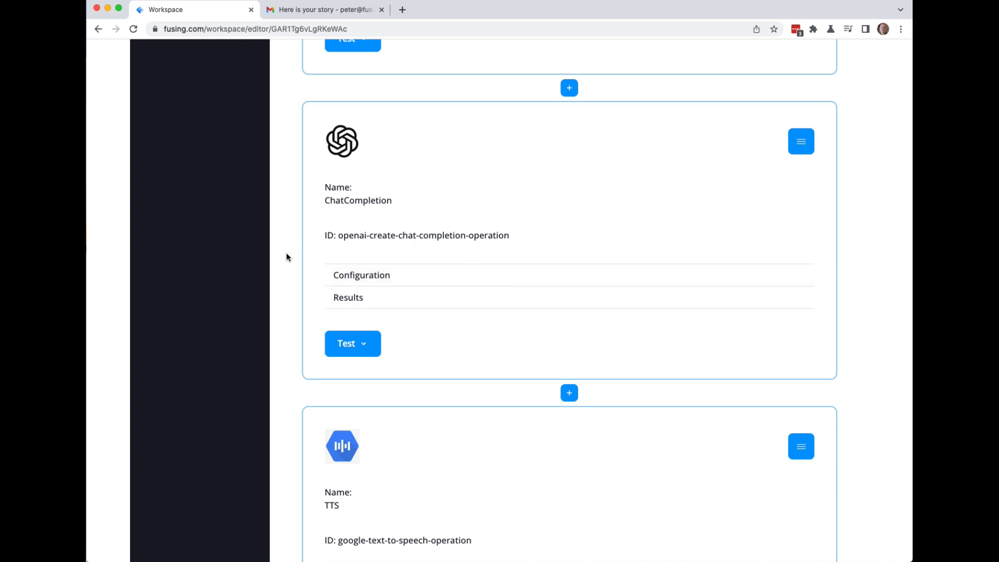
{"action": "scroll", "coordinate": [286, 257], "scroll_direction": "down", "scroll_amount": 8}
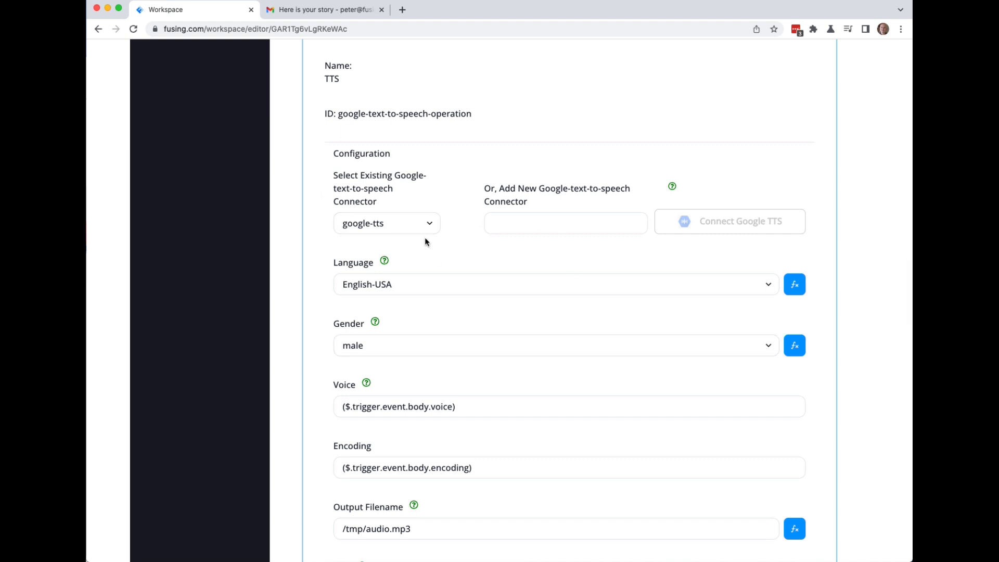
{"action": "scroll", "coordinate": [336, 169], "scroll_direction": "up", "scroll_amount": 2}
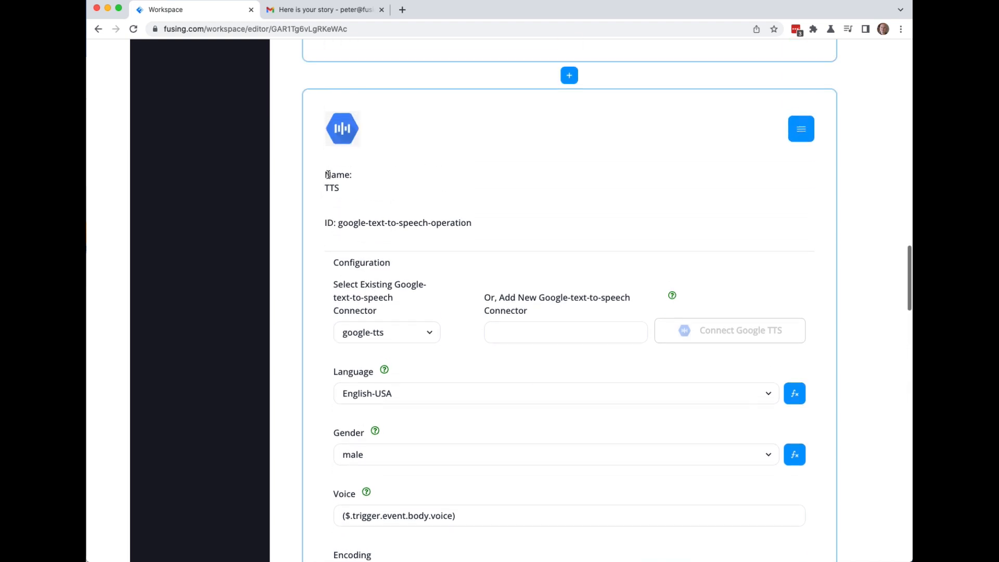
{"action": "left_click", "coordinate": [341, 263]}
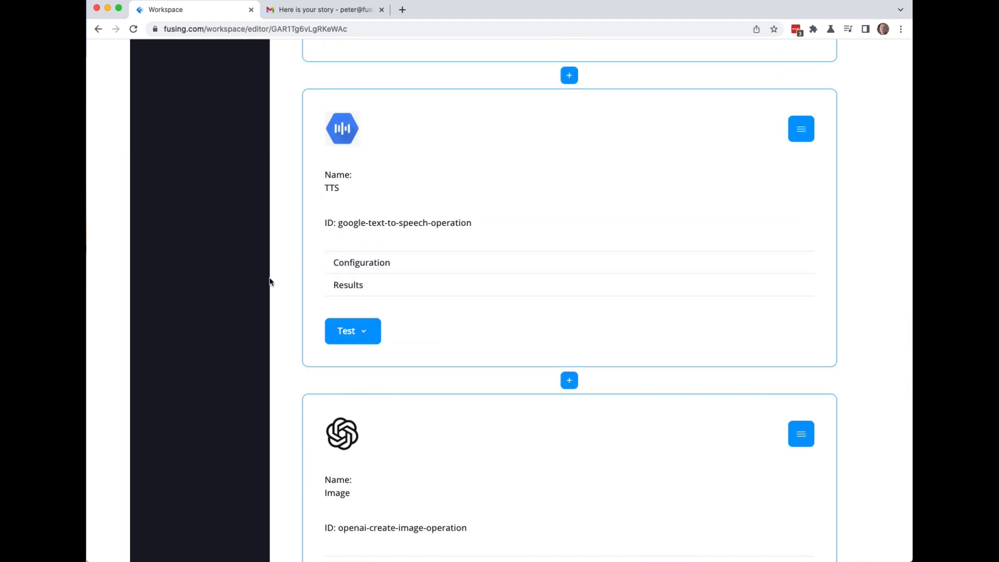
Scroll down to the GMail block's attachments expression and its Success! result.
{"action": "scroll", "coordinate": [276, 281], "scroll_direction": "down", "scroll_amount": 4}
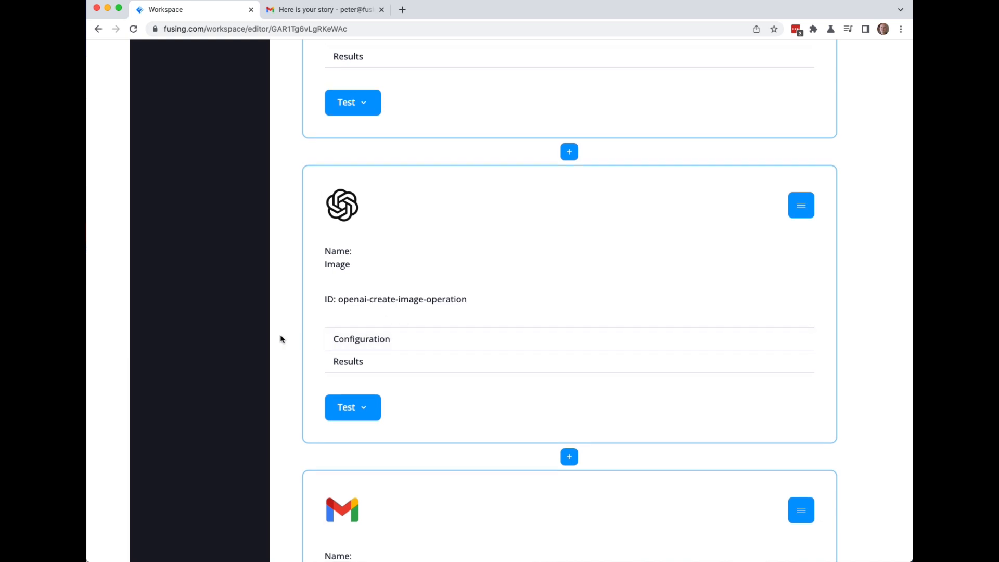
{"action": "scroll", "coordinate": [281, 338], "scroll_direction": "down", "scroll_amount": 5}
{"action": "scroll", "coordinate": [423, 401], "scroll_direction": "down", "scroll_amount": 6}
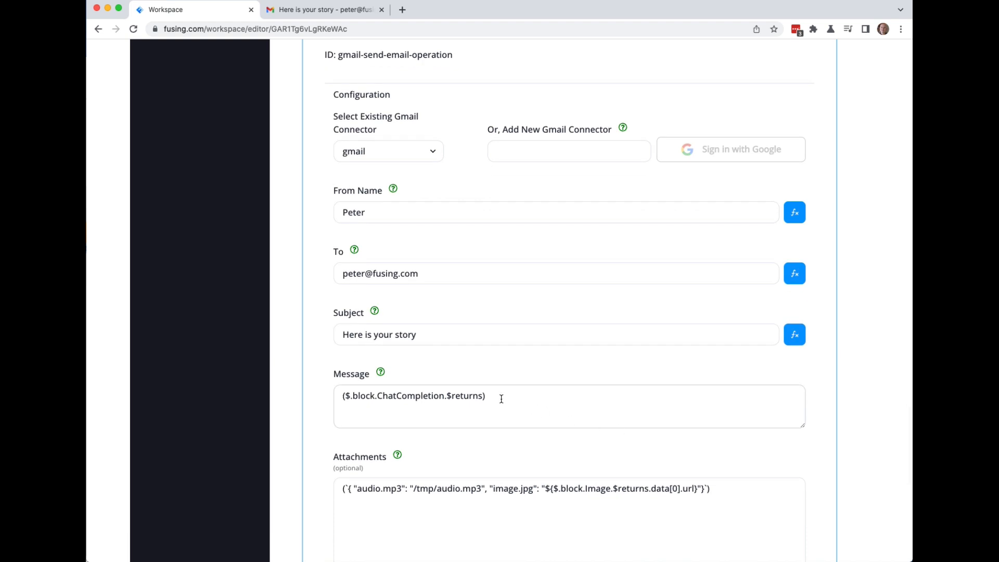
{"action": "scroll", "coordinate": [296, 385], "scroll_direction": "down", "scroll_amount": 7}
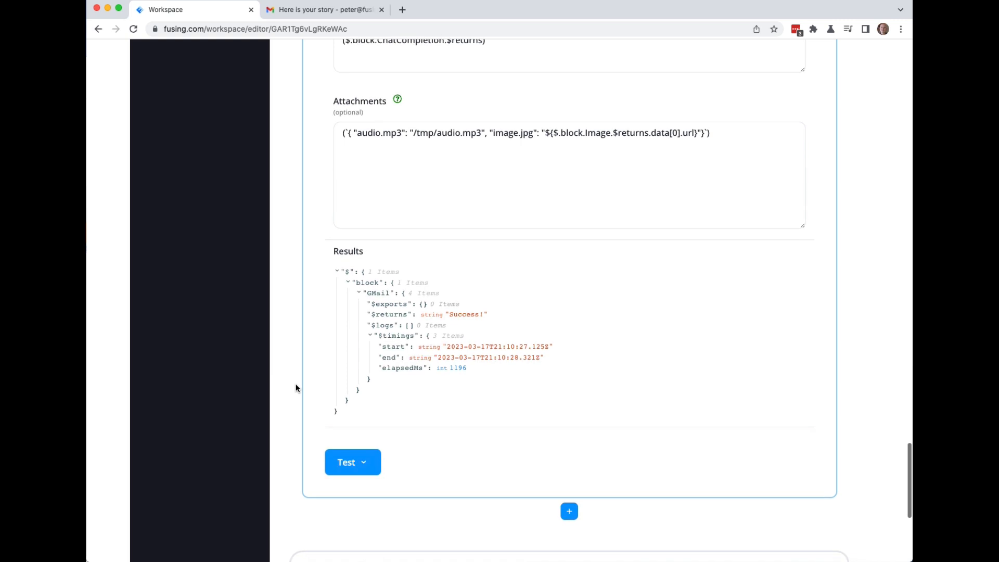
{"action": "scroll", "coordinate": [295, 384], "scroll_direction": "up", "scroll_amount": 1}
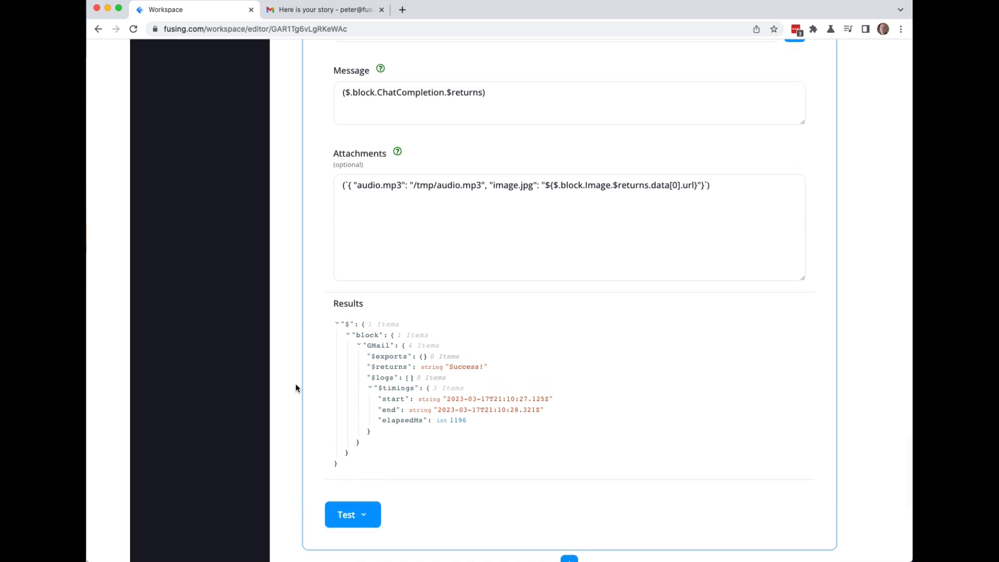